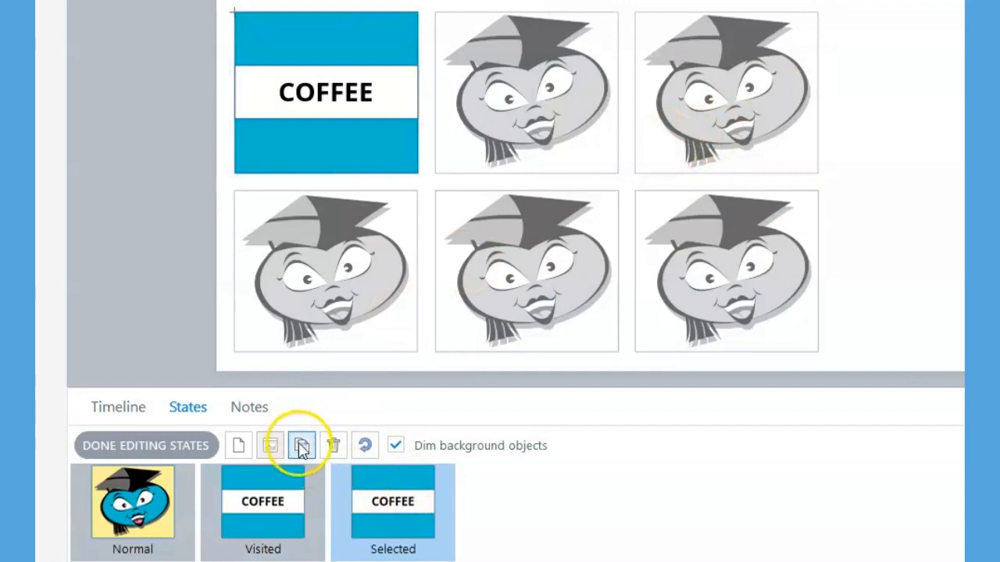
# - Add a Disabled state to the upper-left COFFEE card as a duplicate of its Selected state
pyautogui.click(804, 61)
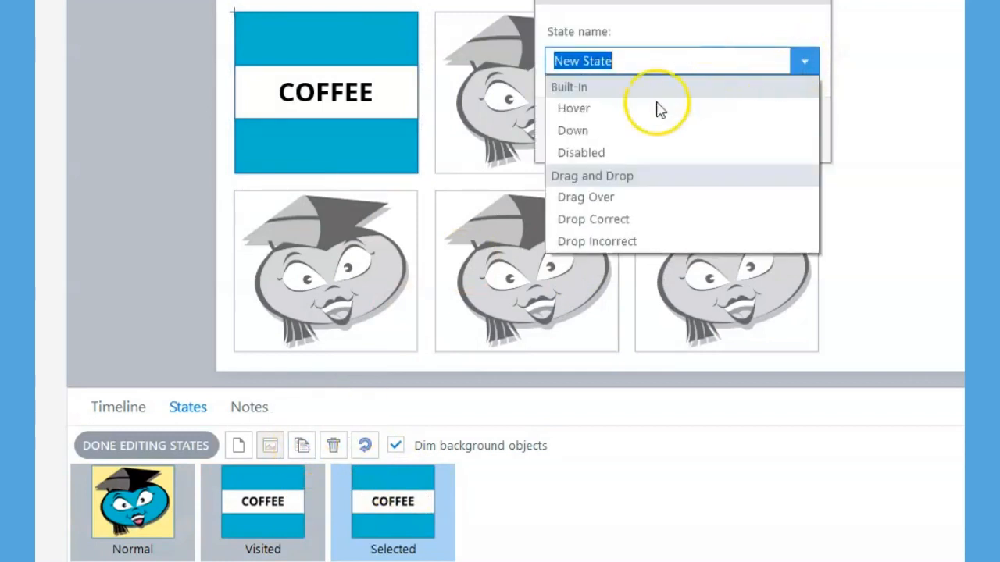
pyautogui.click(594, 152)
pyautogui.click(696, 131)
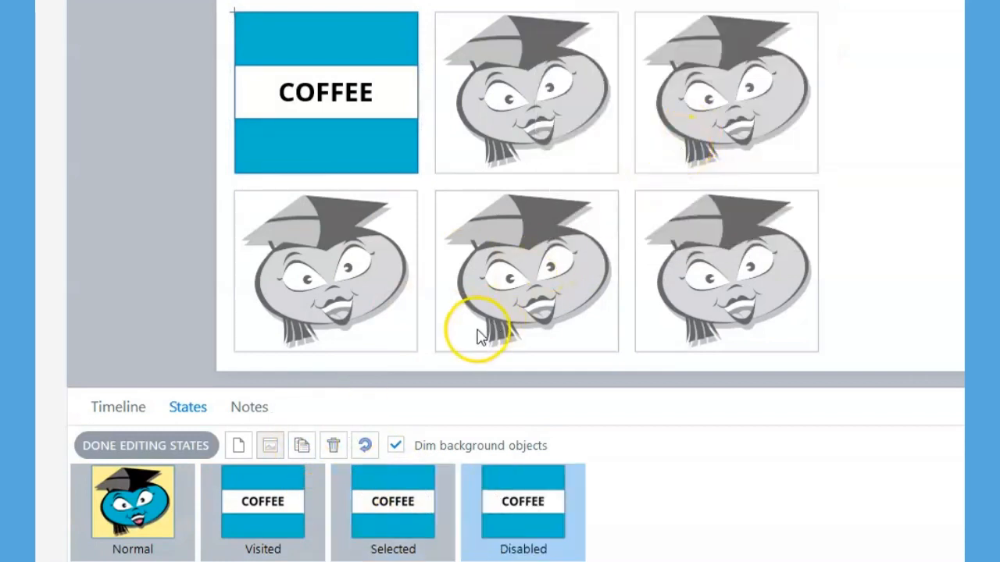
# - Fill the COFFEE rectangle in the Disabled state with solid grey and delete the card's Visited state
pyautogui.click(313, 161)
pyautogui.rightClick(313, 157)
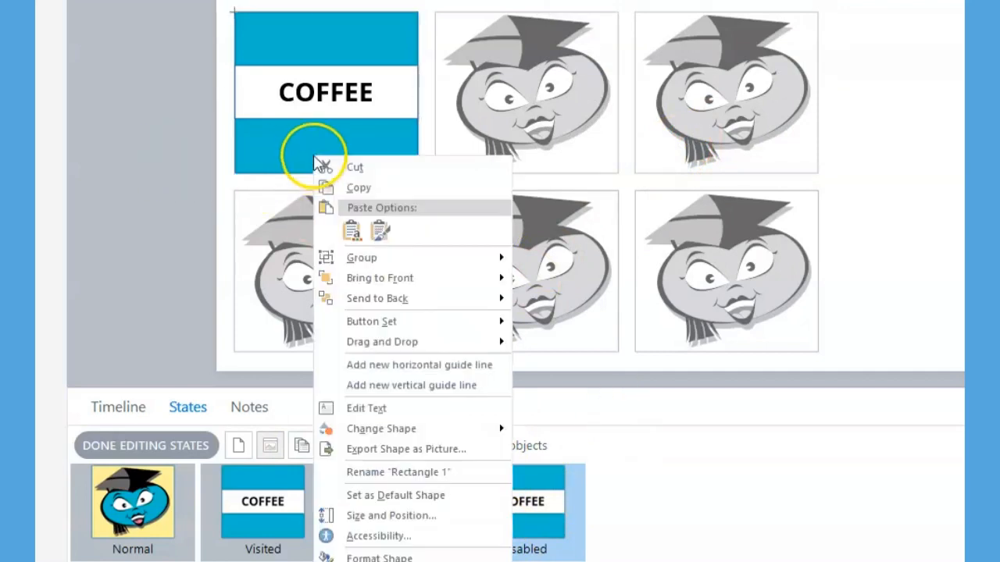
pyautogui.click(344, 554)
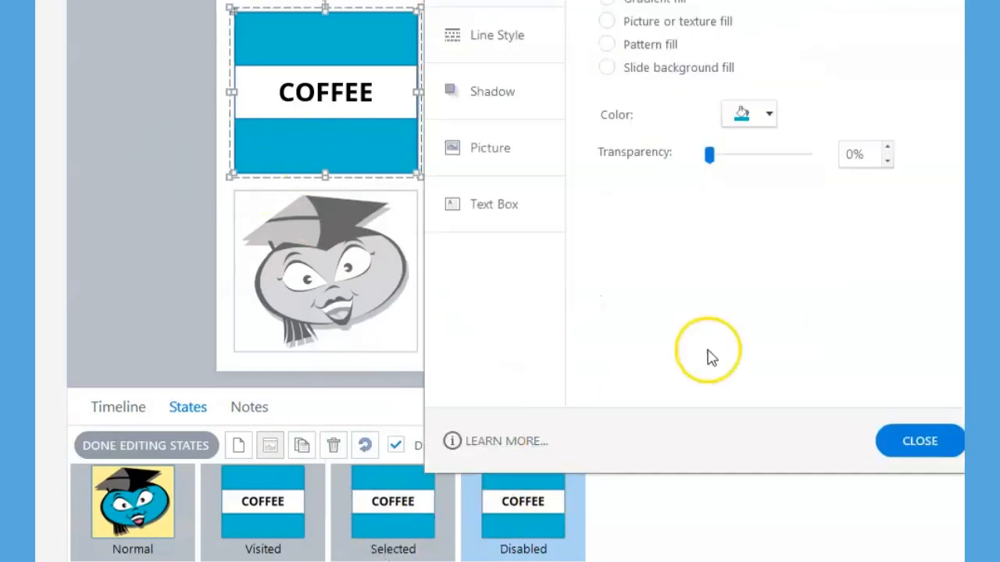
pyautogui.click(765, 114)
pyautogui.click(733, 203)
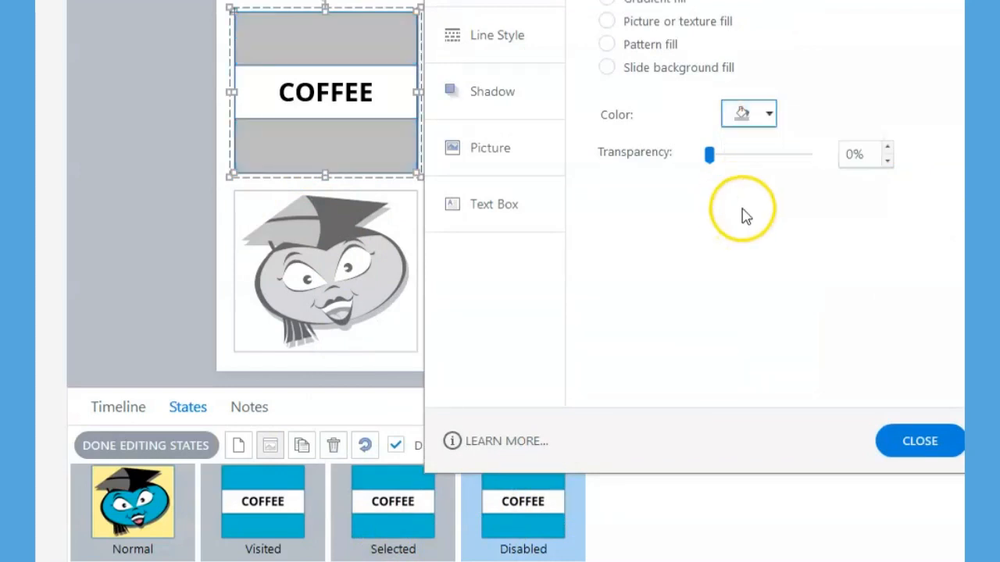
pyautogui.click(910, 440)
pyautogui.click(258, 528)
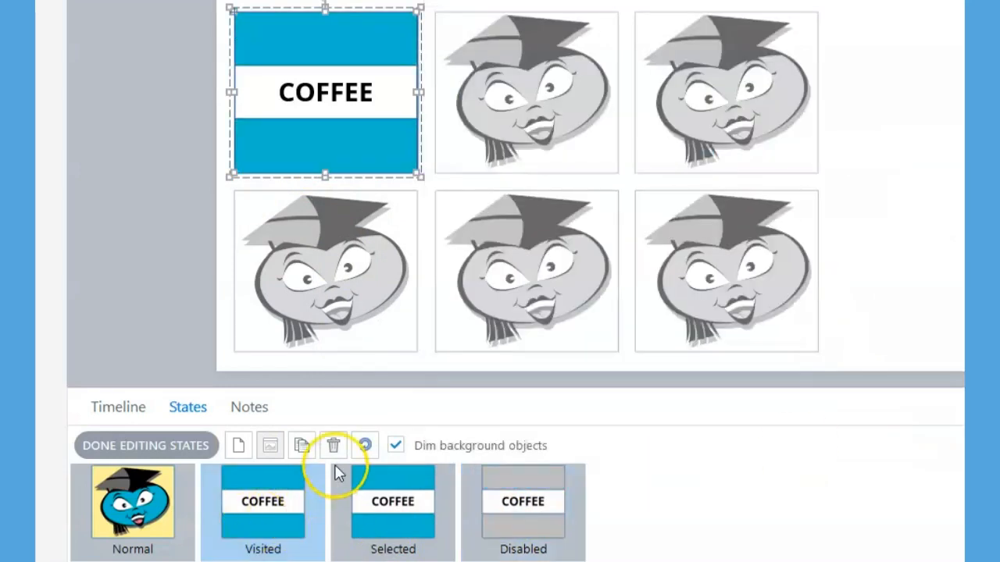
pyautogui.click(334, 445)
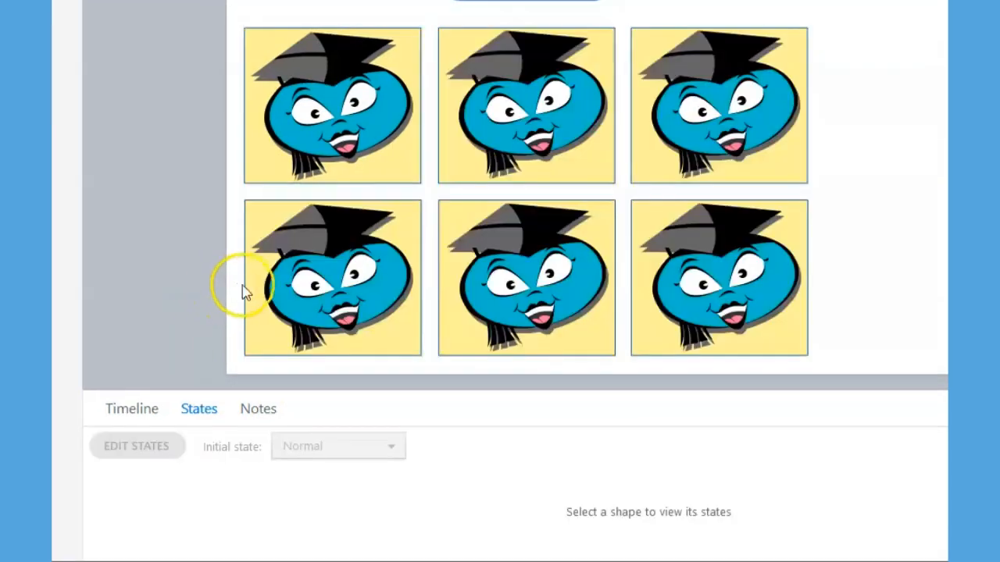
# - Open the lower-left card's states for editing and delete its Visited state
pyautogui.click(235, 274)
pyautogui.click(154, 455)
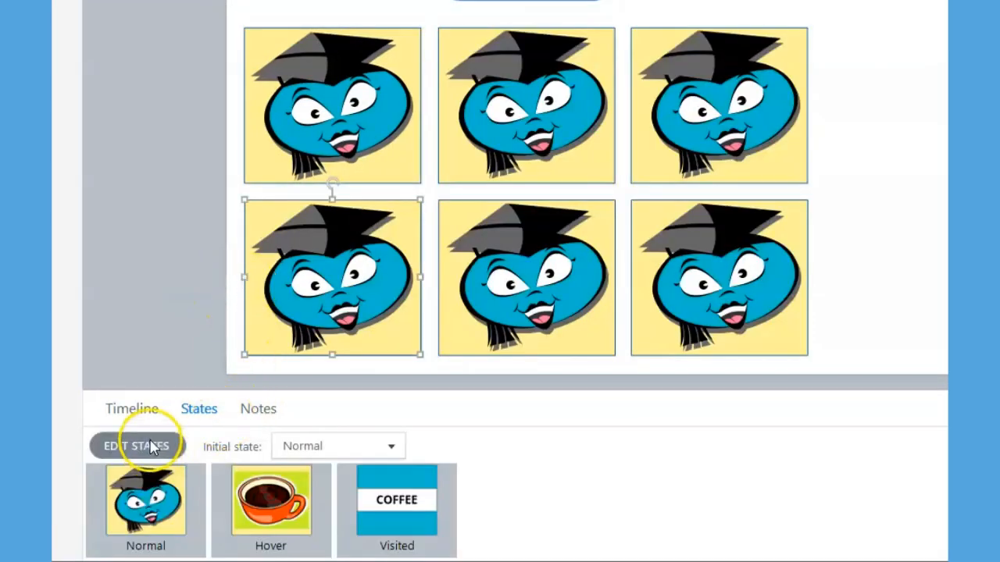
pyautogui.click(371, 515)
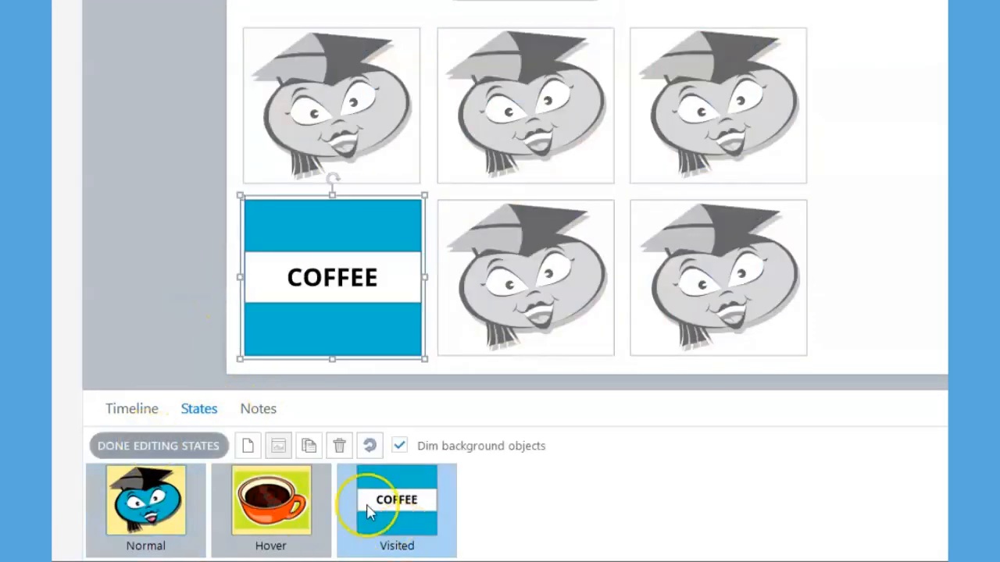
pyautogui.click(337, 445)
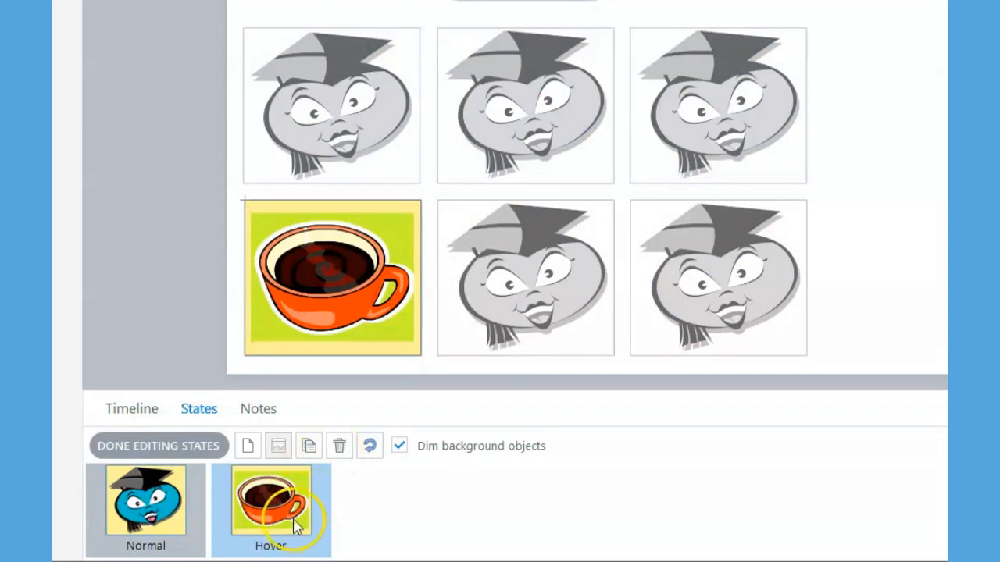
# - Add a Selected state to the lower-left card by duplicating its Hover state with the coffee cup picture
pyautogui.click(308, 445)
pyautogui.click(792, 77)
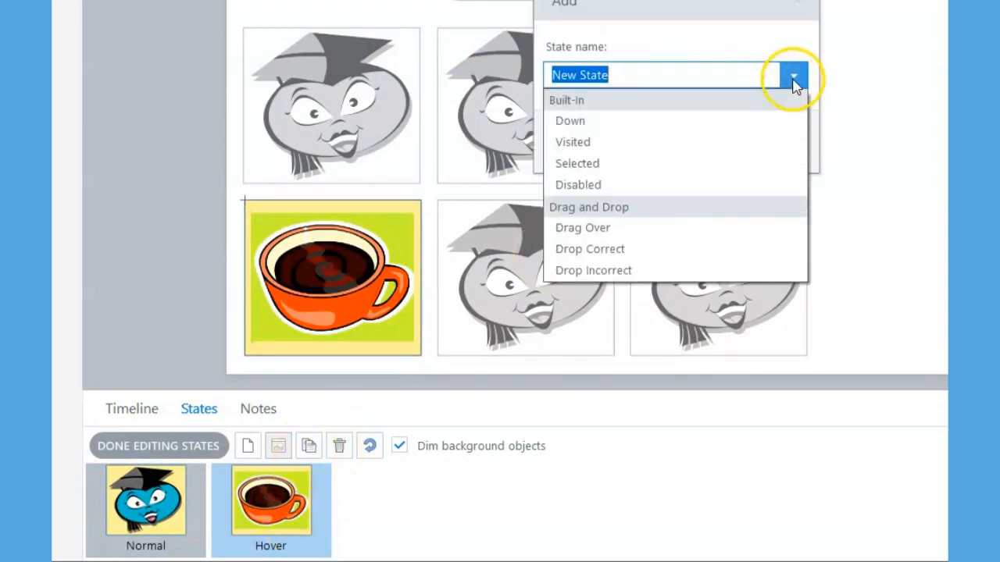
pyautogui.click(605, 166)
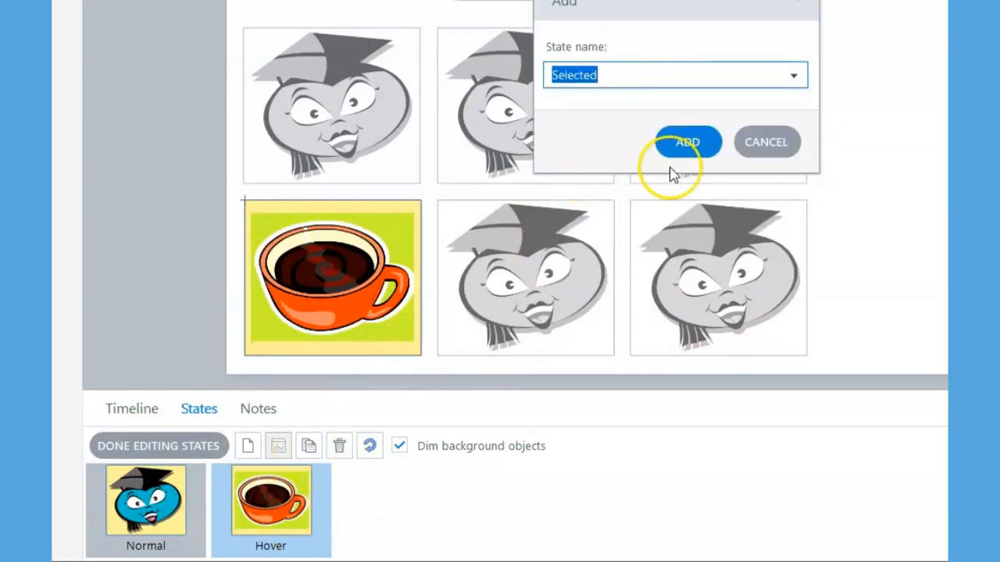
pyautogui.click(689, 142)
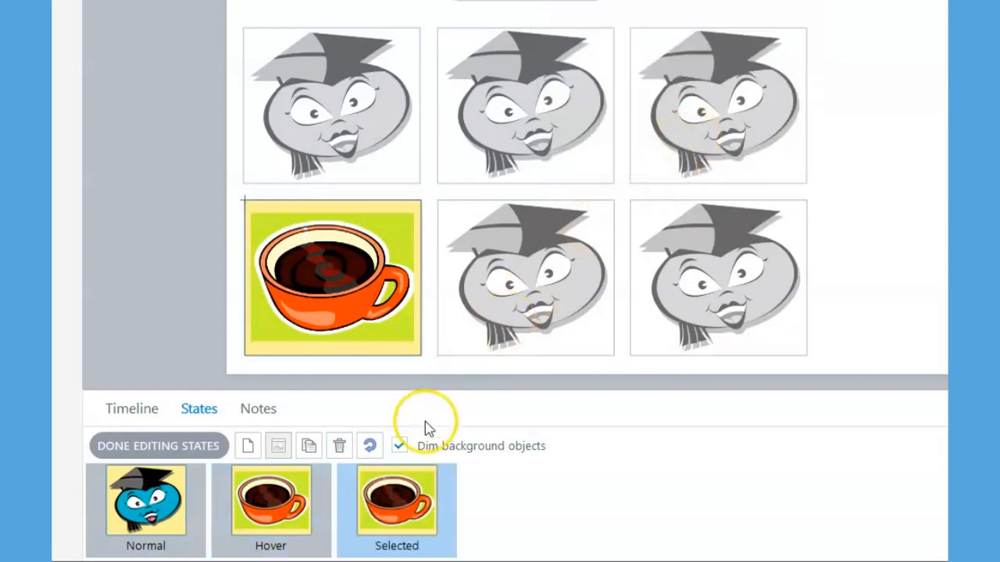
# - Duplicate the coffee cup card's Selected state as a Disabled state
pyautogui.click(309, 445)
pyautogui.click(792, 76)
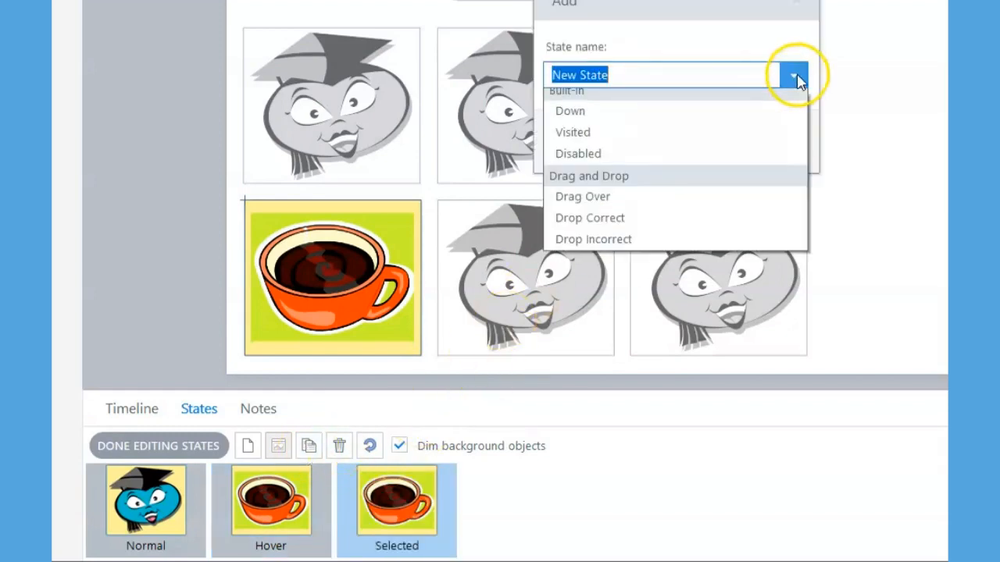
pyautogui.click(602, 163)
pyautogui.click(673, 153)
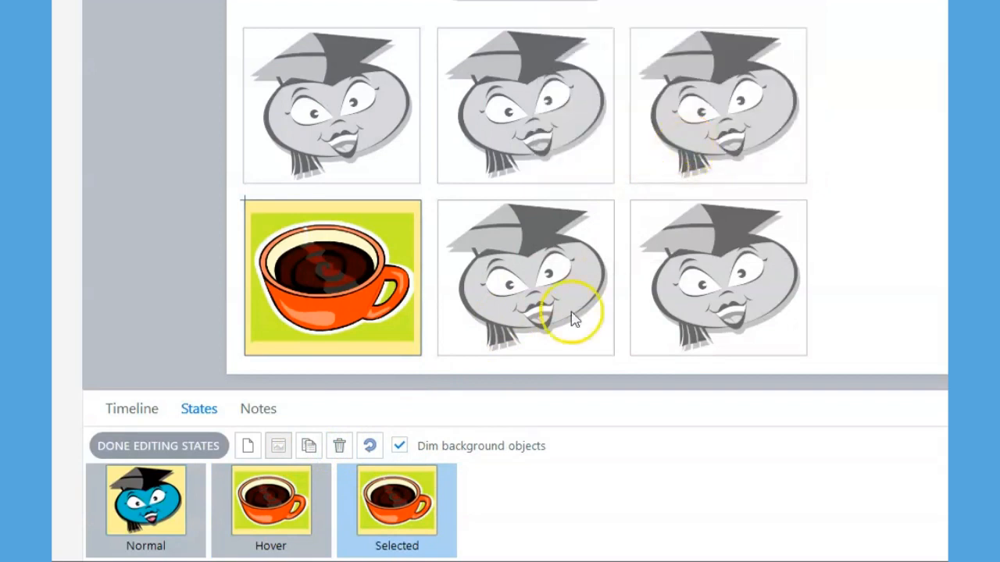
# - Fill the background of the coffee cup card's Disabled state with grey and delete its Hover state
pyautogui.click(374, 353)
pyautogui.rightClick(375, 353)
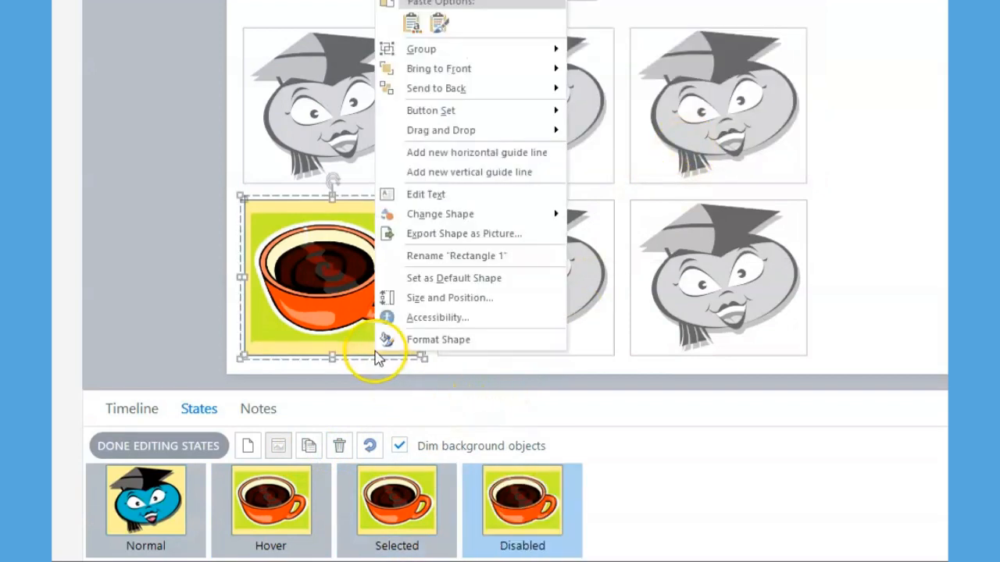
pyautogui.click(437, 341)
pyautogui.click(754, 125)
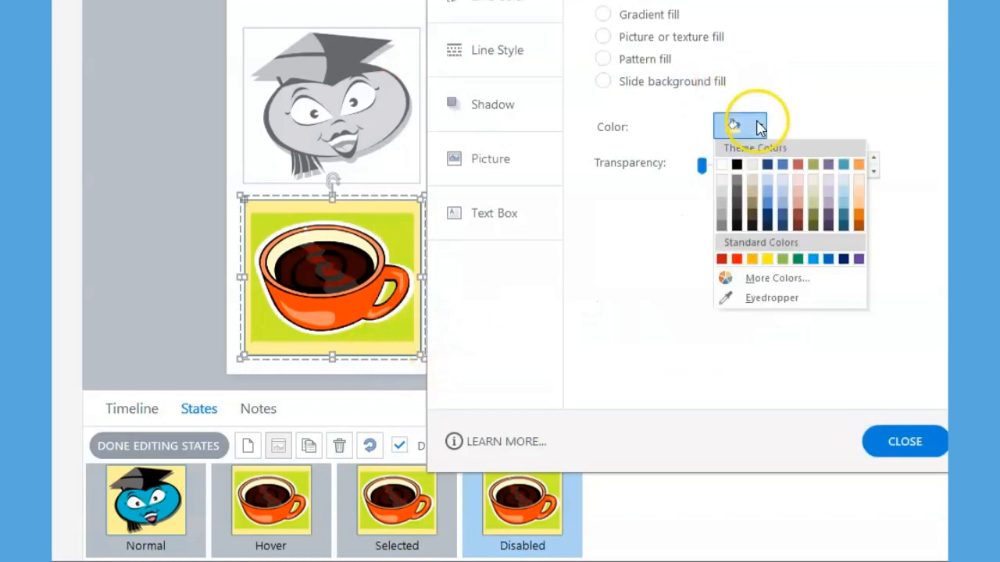
pyautogui.click(721, 214)
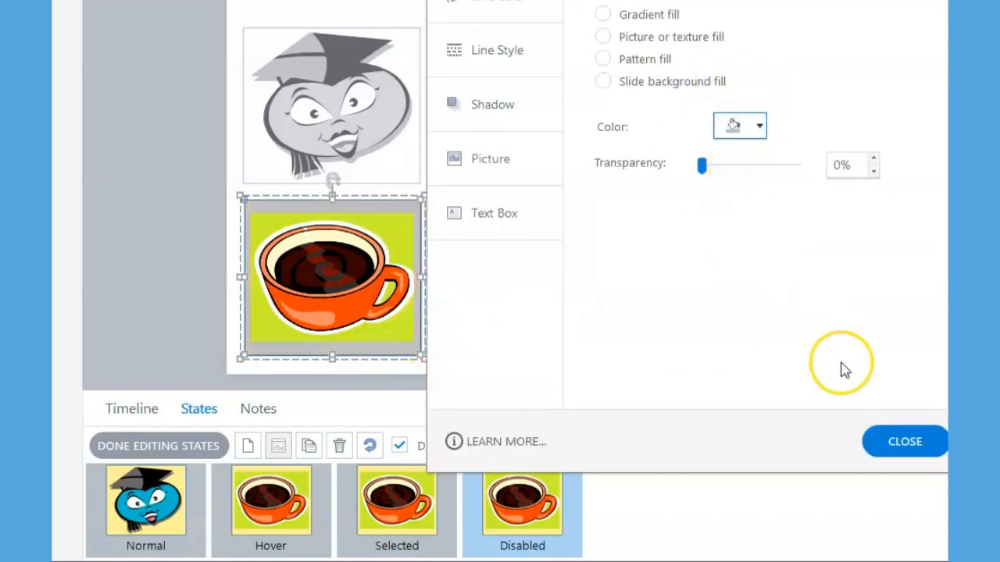
pyautogui.click(902, 441)
pyautogui.click(290, 522)
pyautogui.click(338, 445)
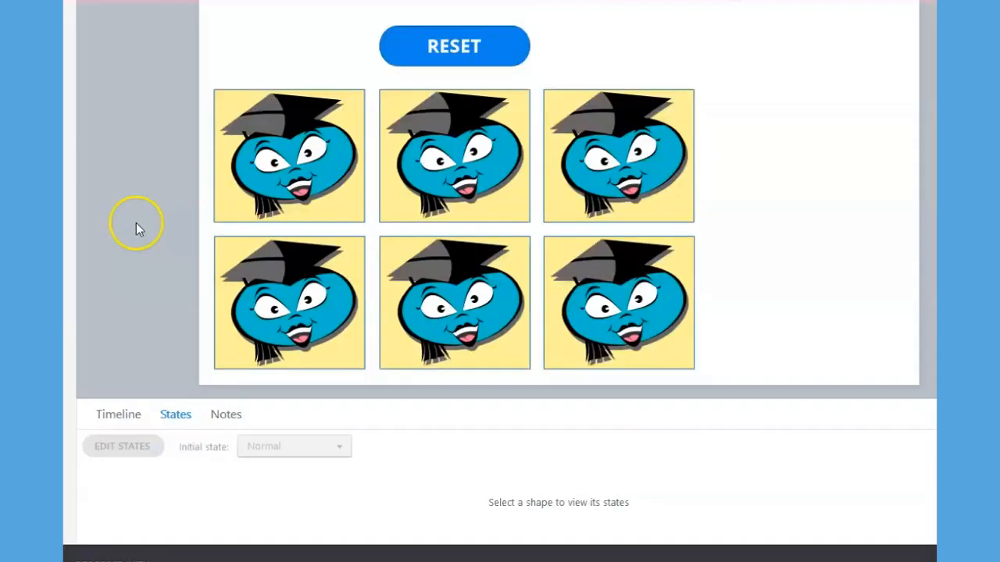
# - Check the states of all six cards on the slide one by one
pyautogui.click(280, 191)
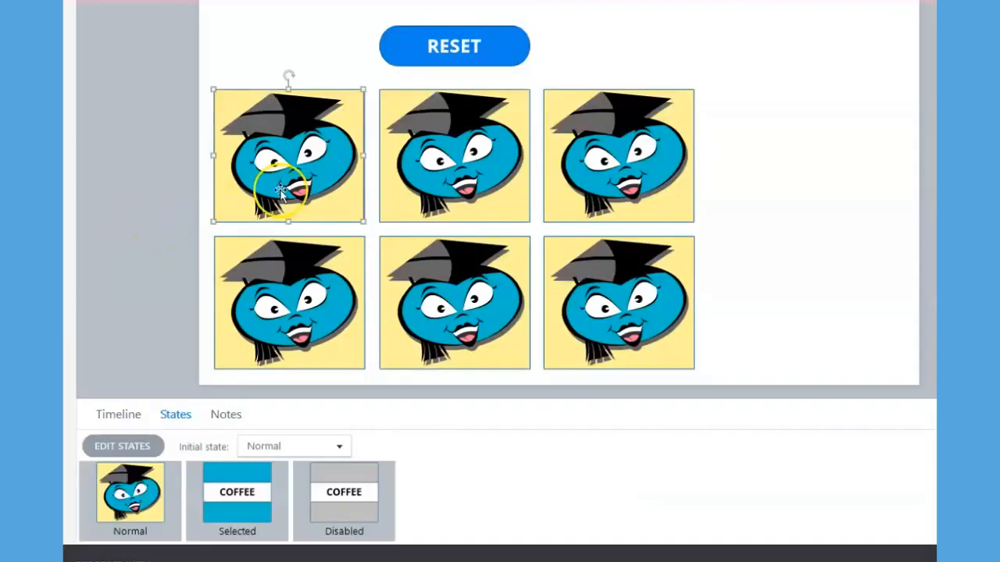
pyautogui.click(458, 191)
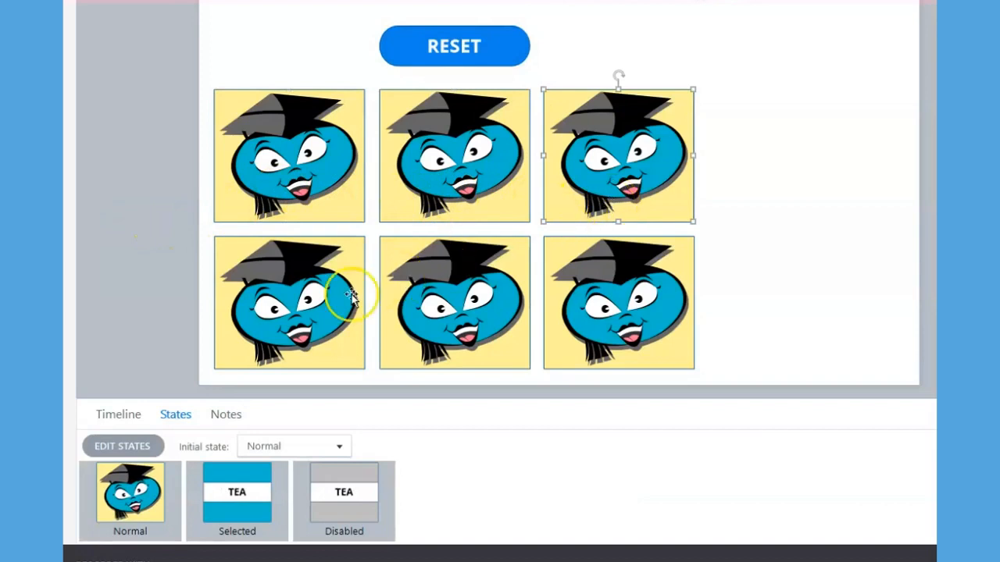
pyautogui.click(291, 311)
pyautogui.click(463, 316)
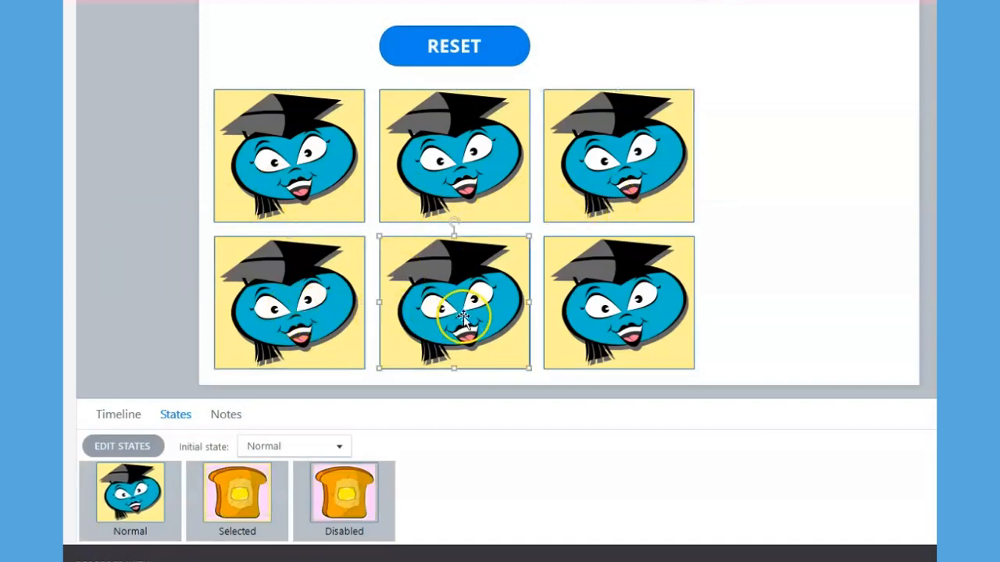
pyautogui.click(608, 313)
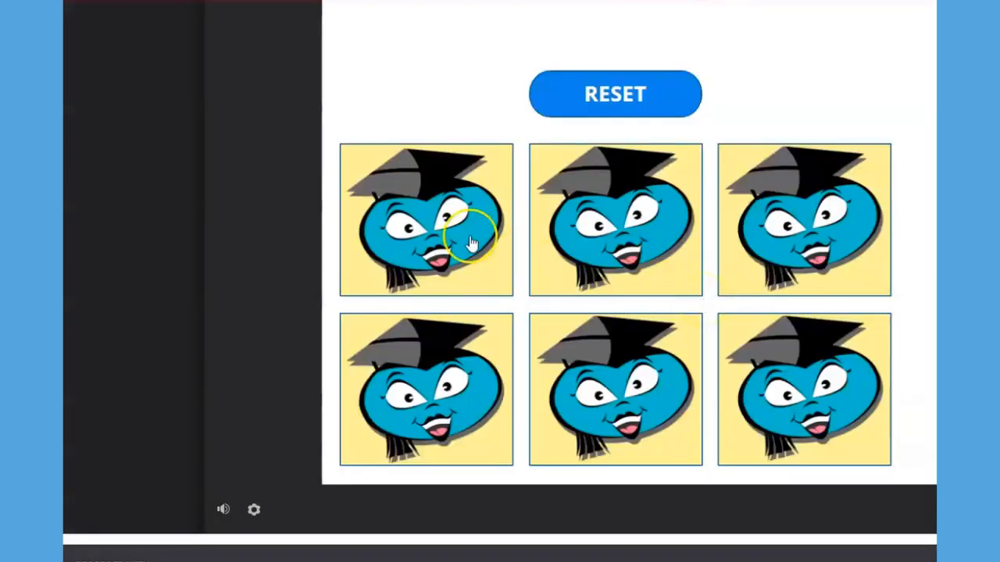
# - Preview the slide and flip all six cards to test their Selected states
pyautogui.click(469, 230)
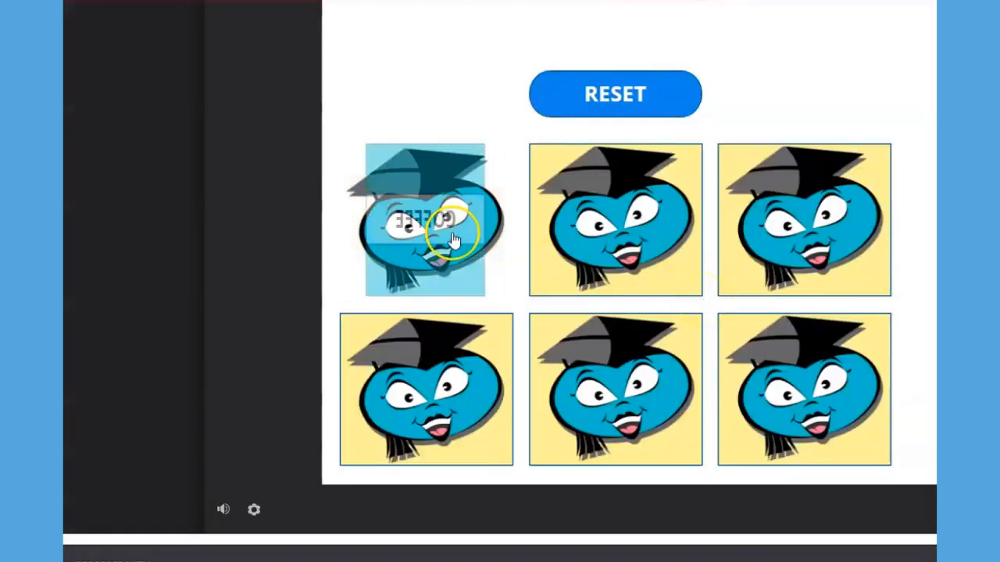
pyautogui.click(665, 266)
pyautogui.click(772, 250)
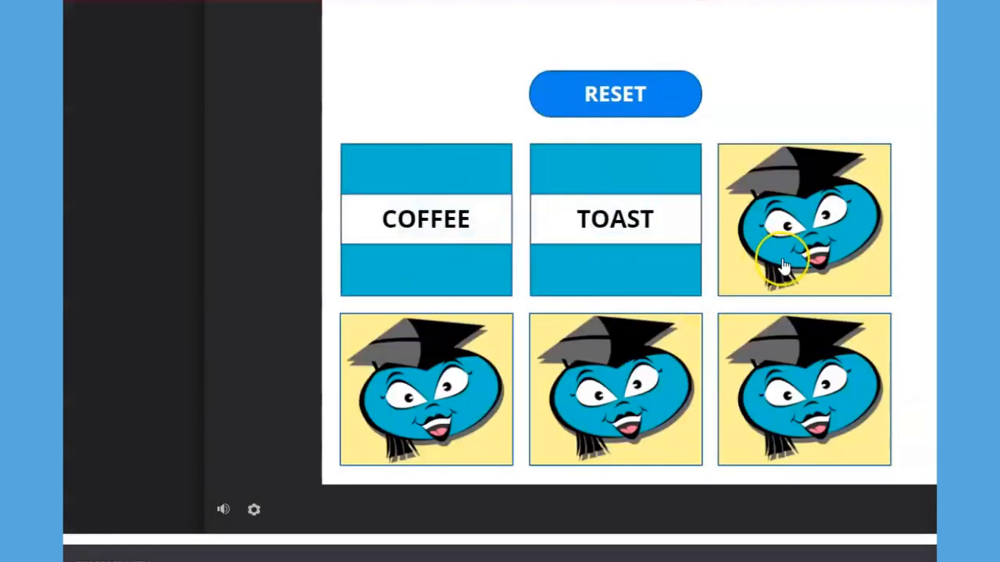
pyautogui.click(424, 401)
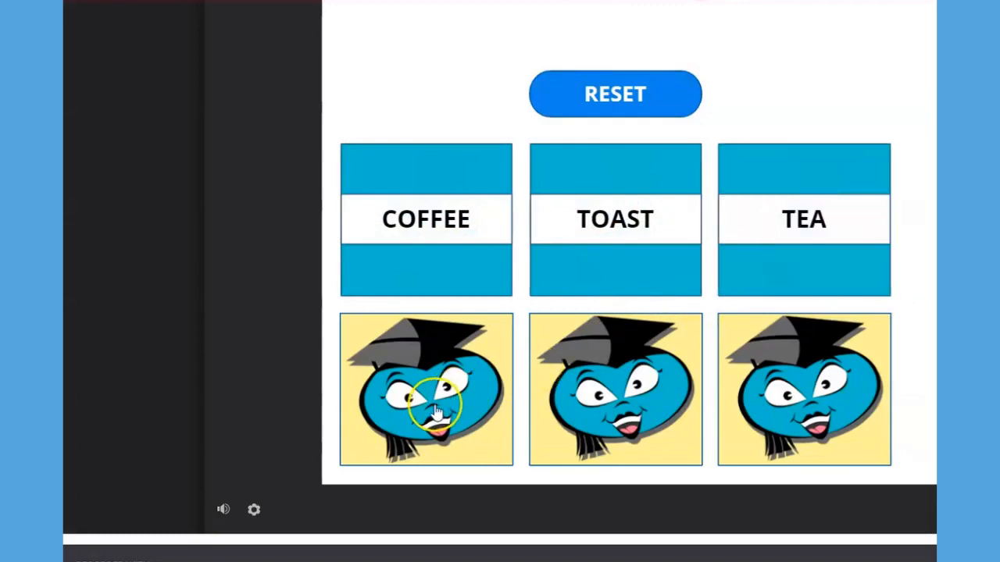
pyautogui.click(608, 418)
pyautogui.click(750, 407)
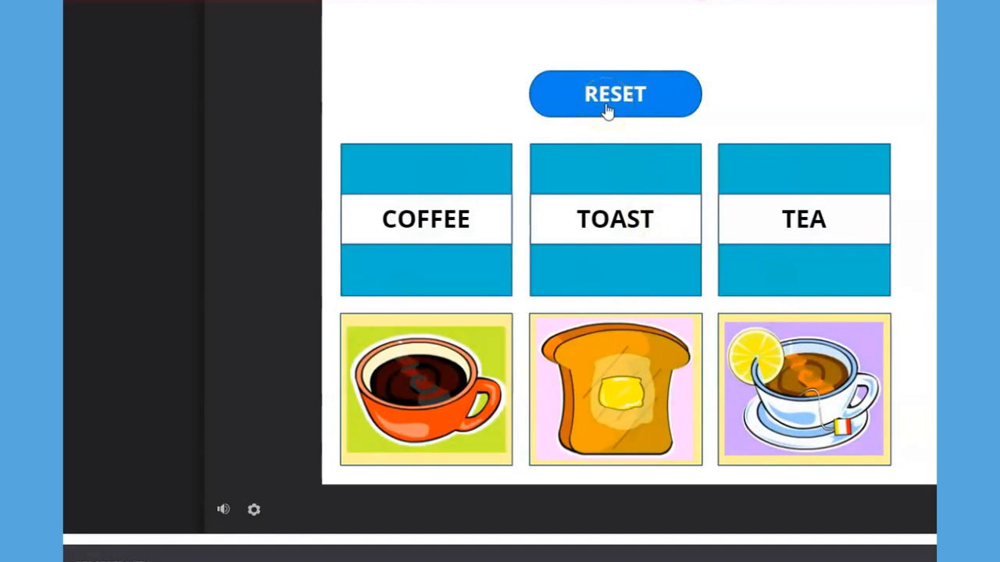
# - Test the RESET button in the preview, flipping the three upper cards again between resets
pyautogui.click(608, 106)
pyautogui.click(440, 250)
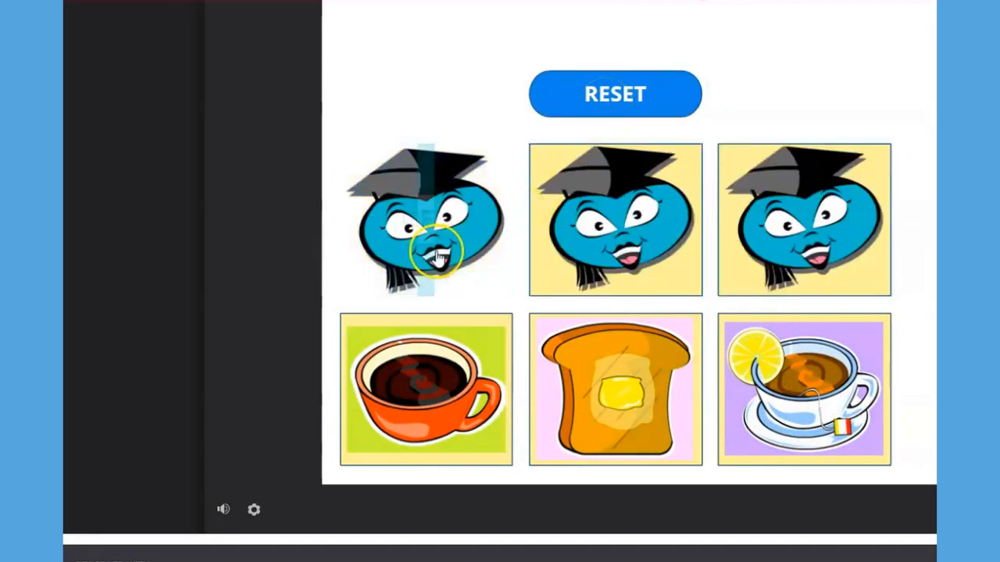
pyautogui.click(655, 258)
pyautogui.click(776, 260)
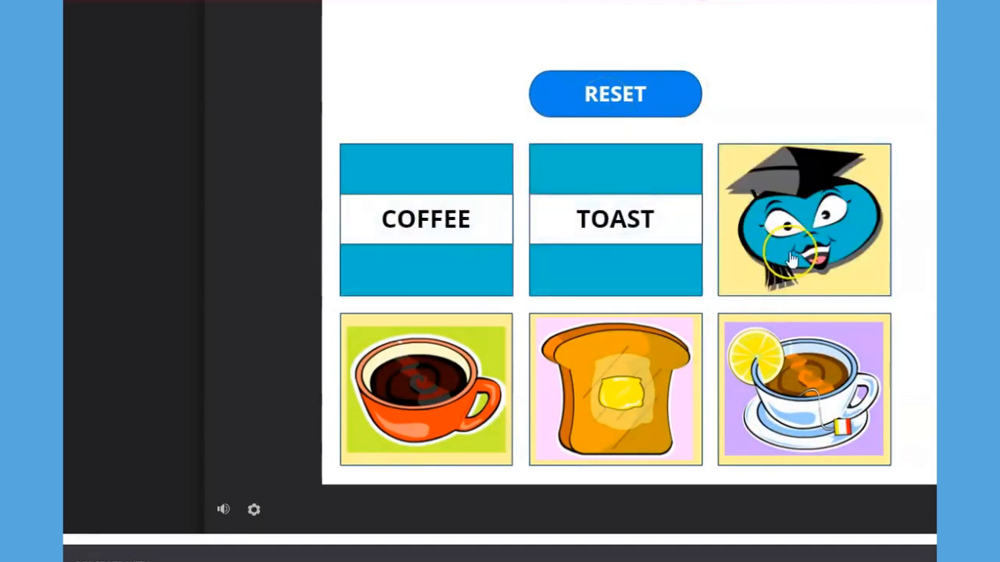
pyautogui.click(591, 107)
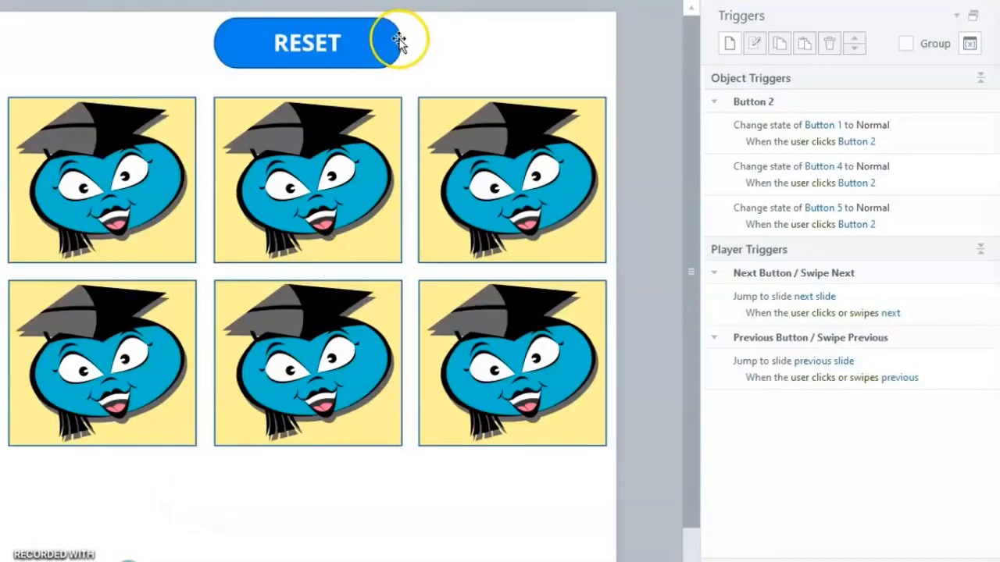
# - Duplicate the RESET button's three change-state-to-Normal triggers by copying and pasting them onto the same button
pyautogui.click(398, 40)
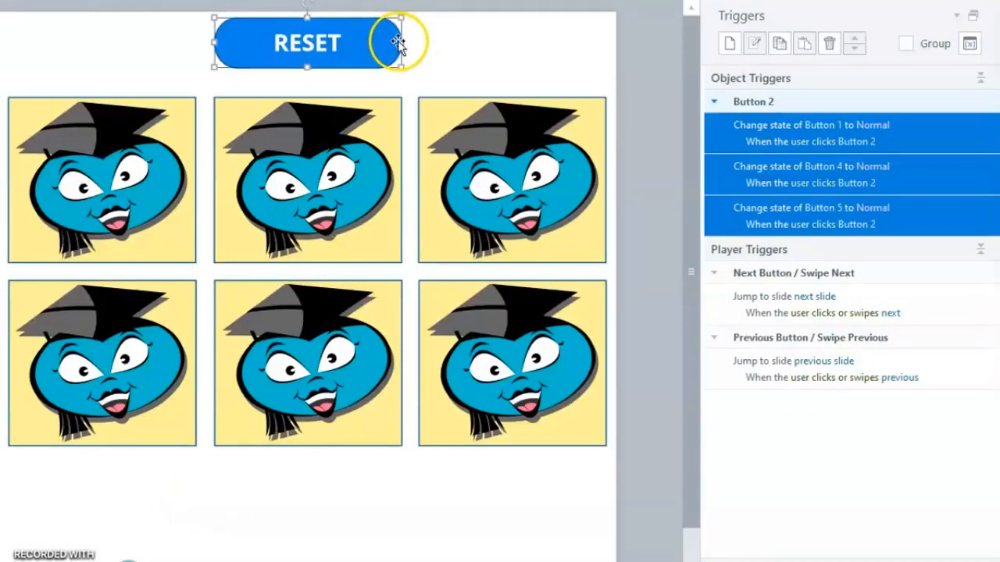
pyautogui.rightClick(932, 138)
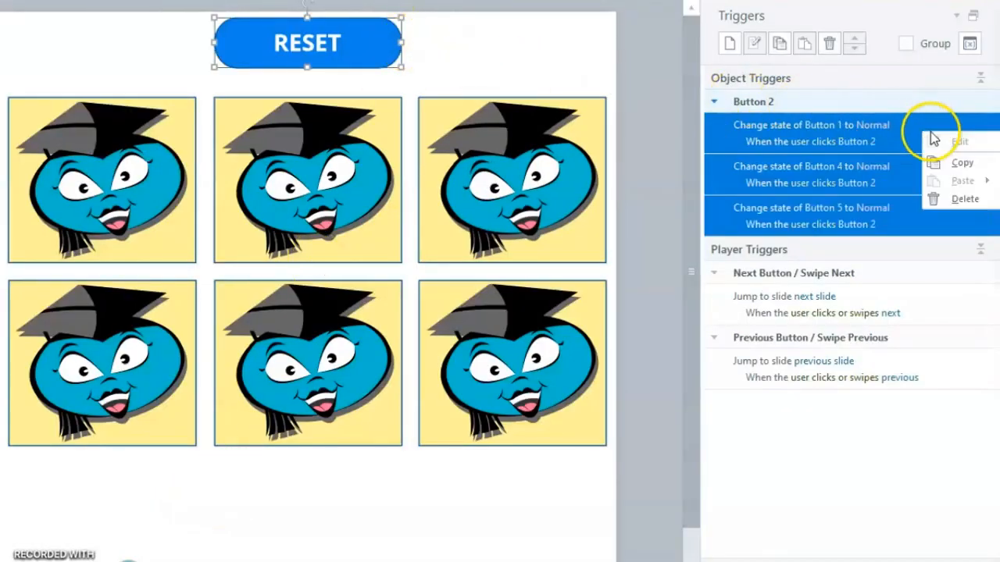
pyautogui.click(959, 166)
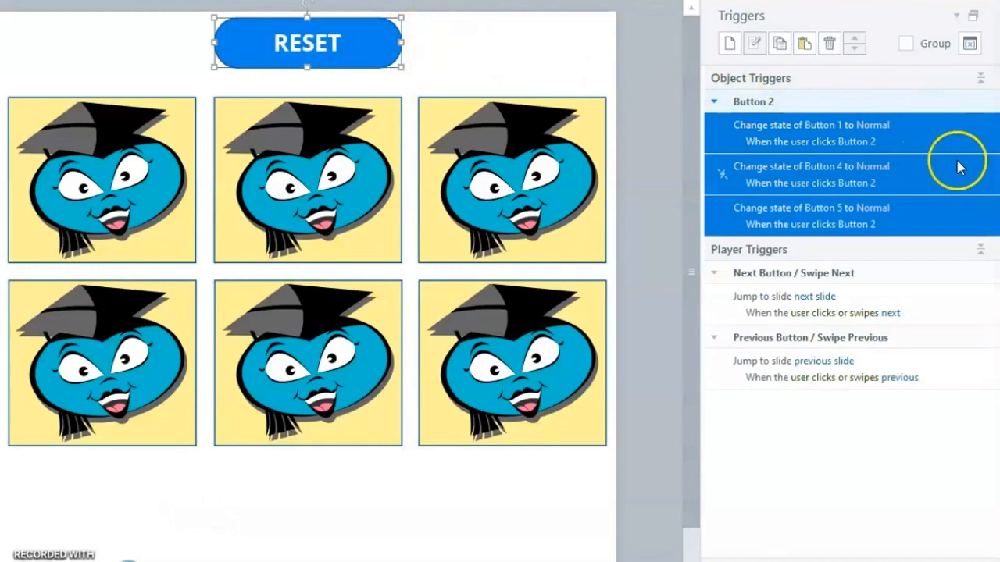
pyautogui.rightClick(922, 218)
pyautogui.click(959, 263)
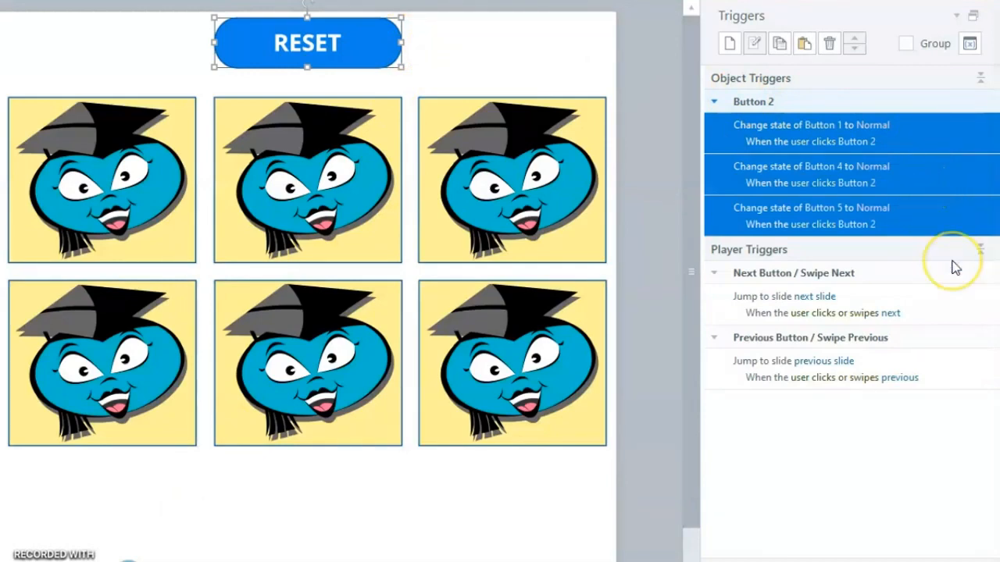
# - Retarget the RESET button's three duplicated change-state triggers to Button 6, Button 7 and Button 8
pyautogui.click(824, 250)
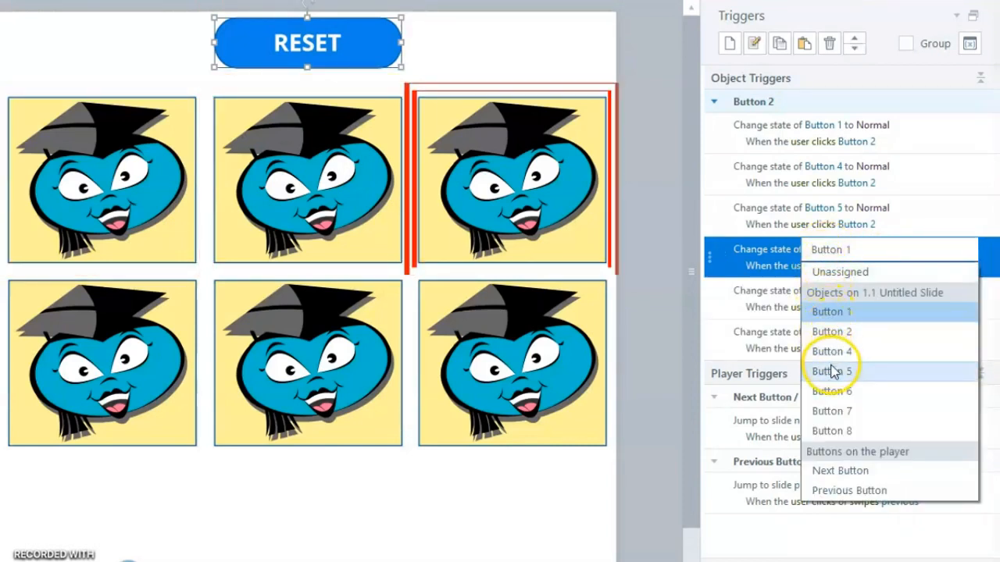
pyautogui.click(832, 391)
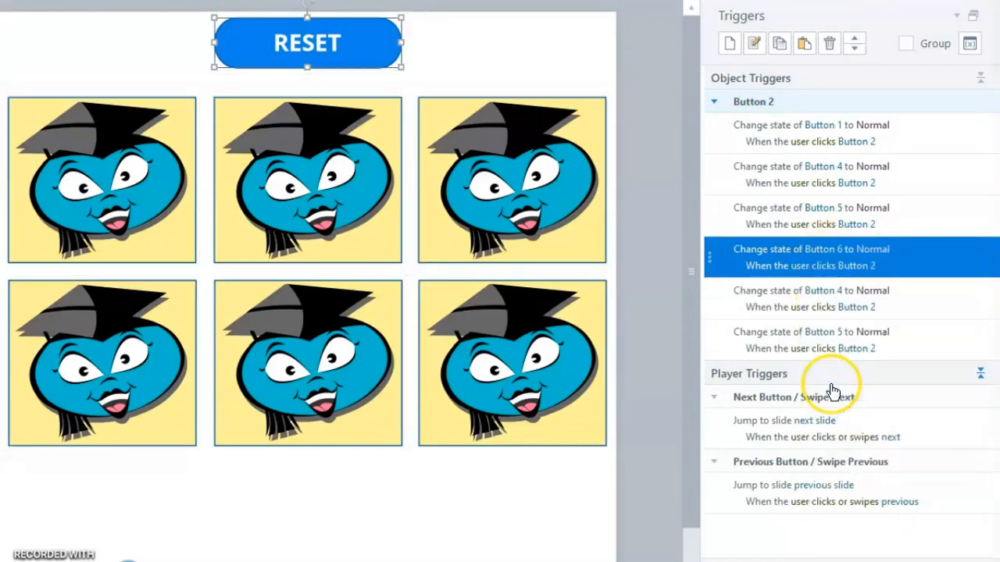
pyautogui.click(832, 291)
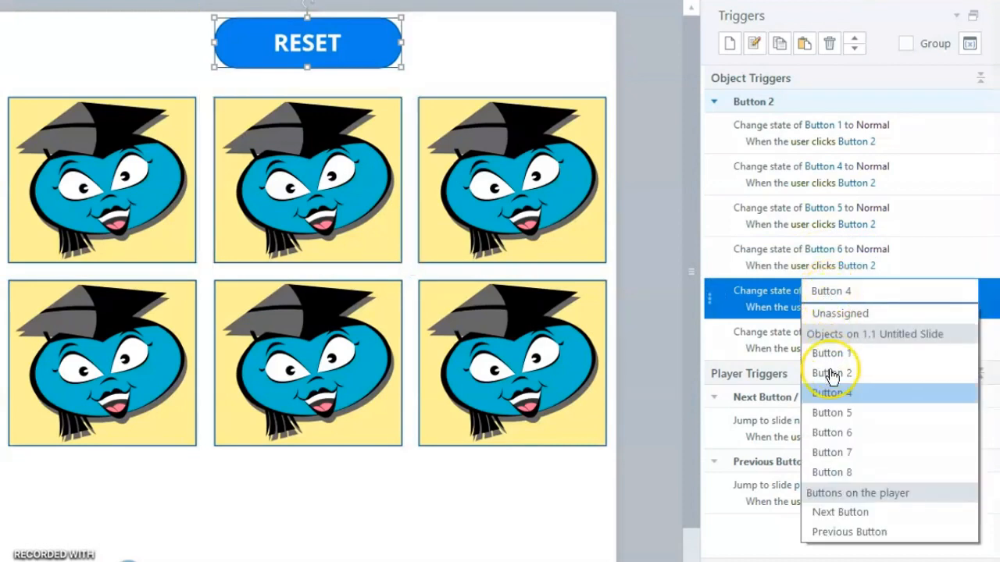
pyautogui.click(832, 452)
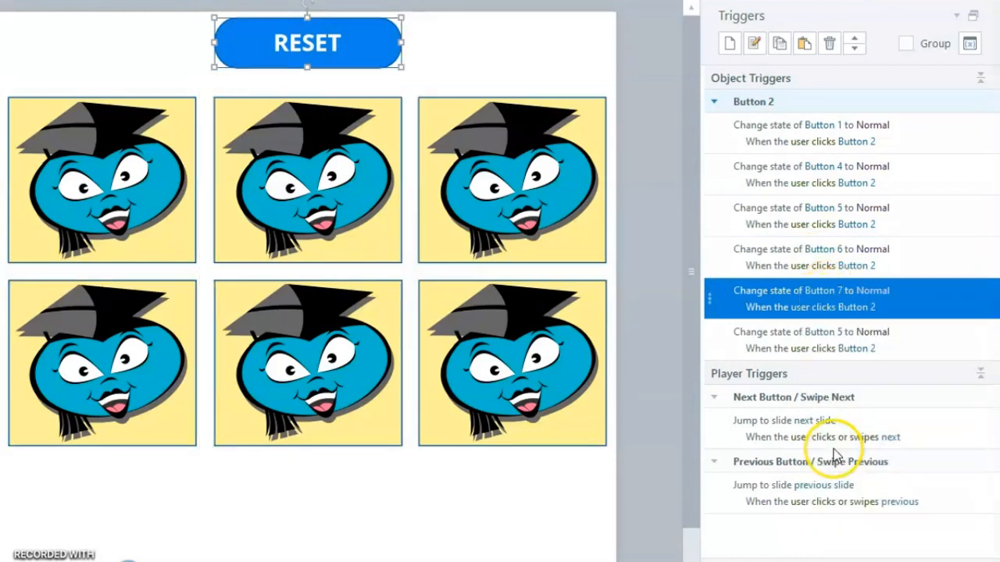
pyautogui.click(821, 334)
pyautogui.click(822, 332)
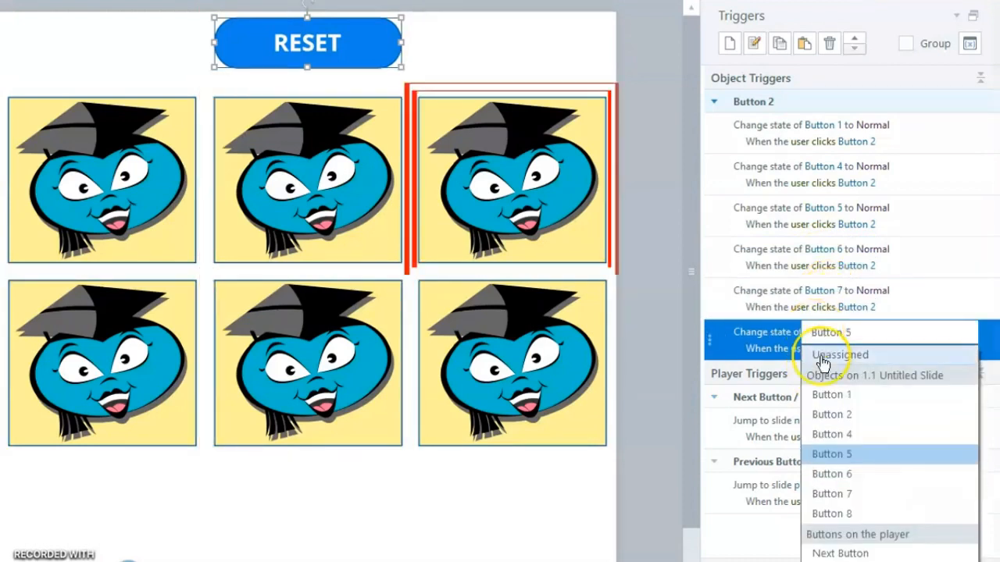
pyautogui.click(838, 514)
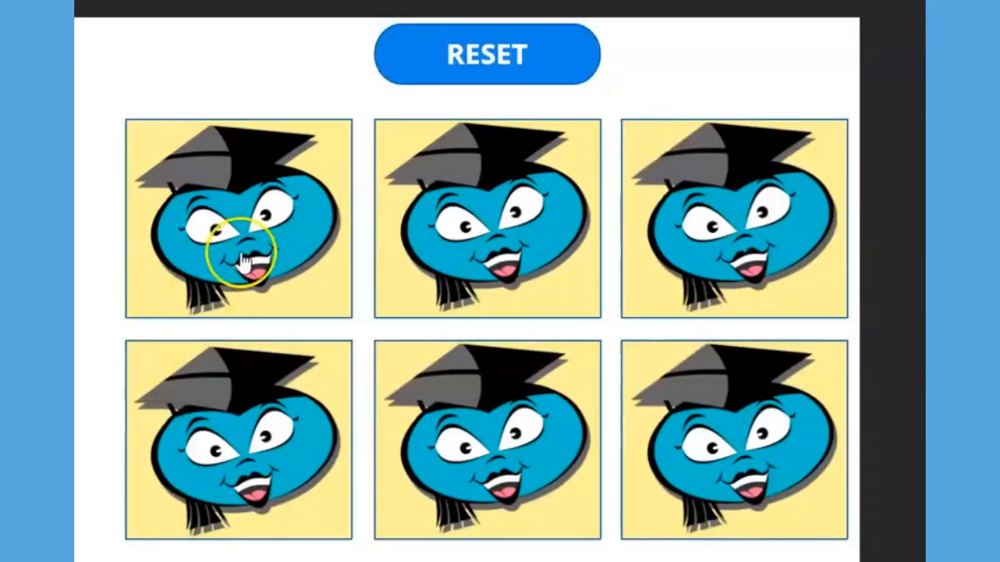
# - Preview the slide, flip all six cards and test the RESET button on them
pyautogui.click(239, 250)
pyautogui.click(489, 281)
pyautogui.click(713, 287)
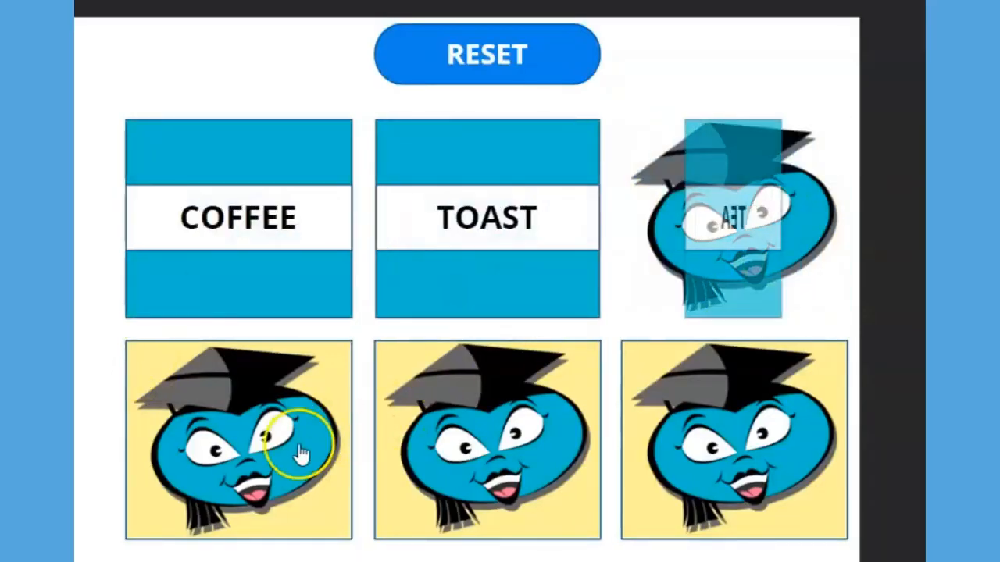
pyautogui.click(290, 435)
pyautogui.click(424, 446)
pyautogui.click(647, 458)
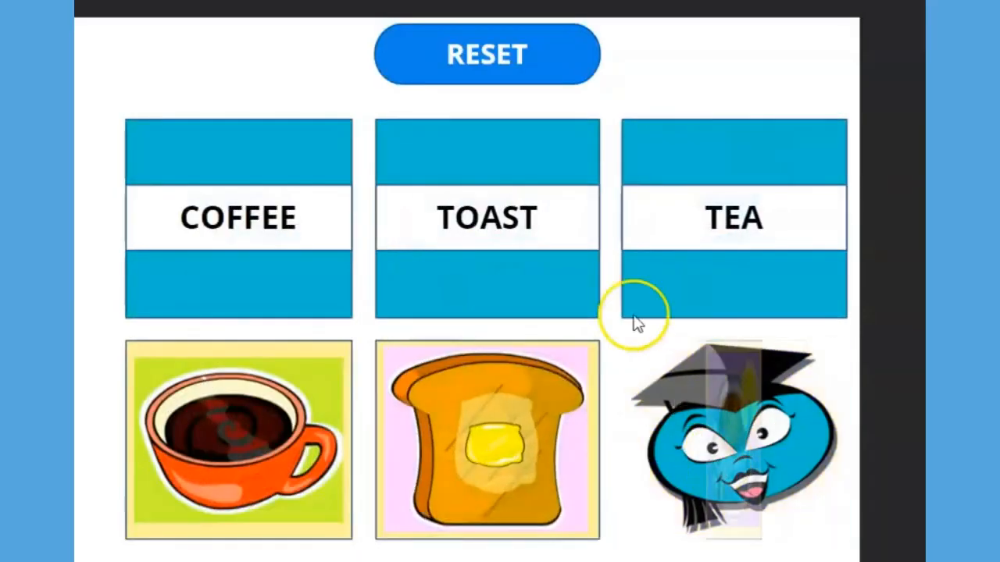
pyautogui.click(544, 92)
# - Flip the upper-left, lower-middle and upper-right cards in the preview and reset them again
pyautogui.click(383, 215)
pyautogui.click(431, 412)
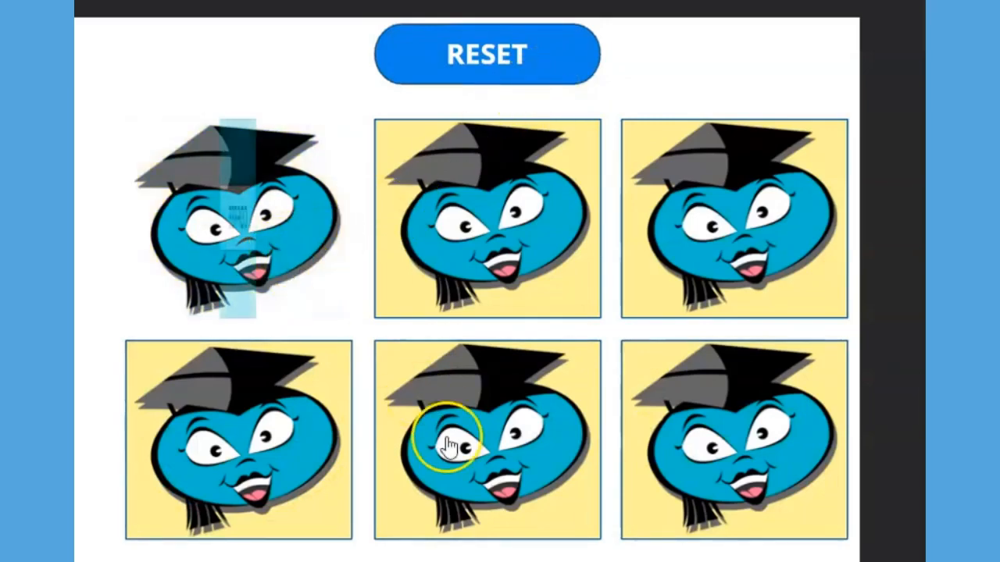
pyautogui.click(692, 273)
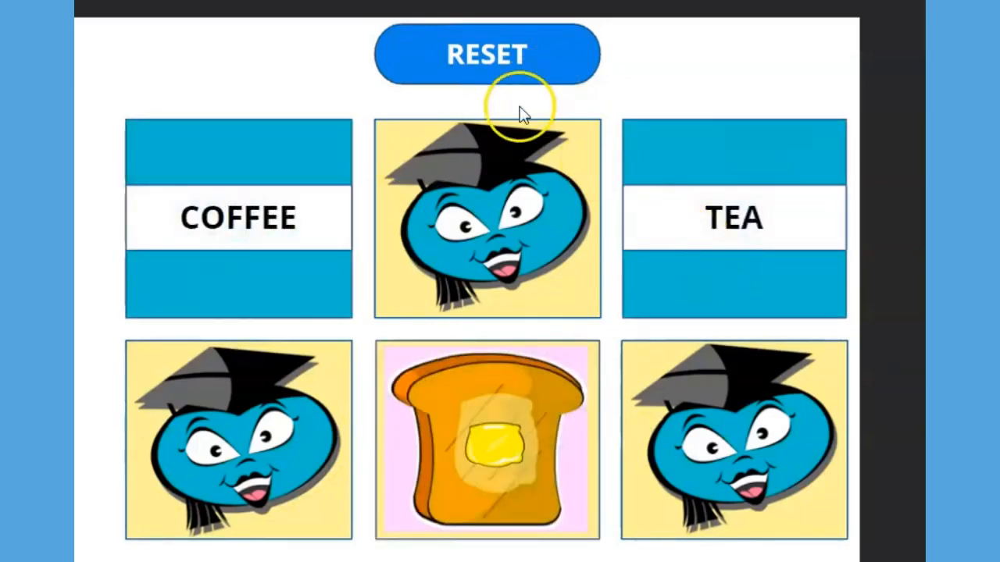
pyautogui.click(490, 79)
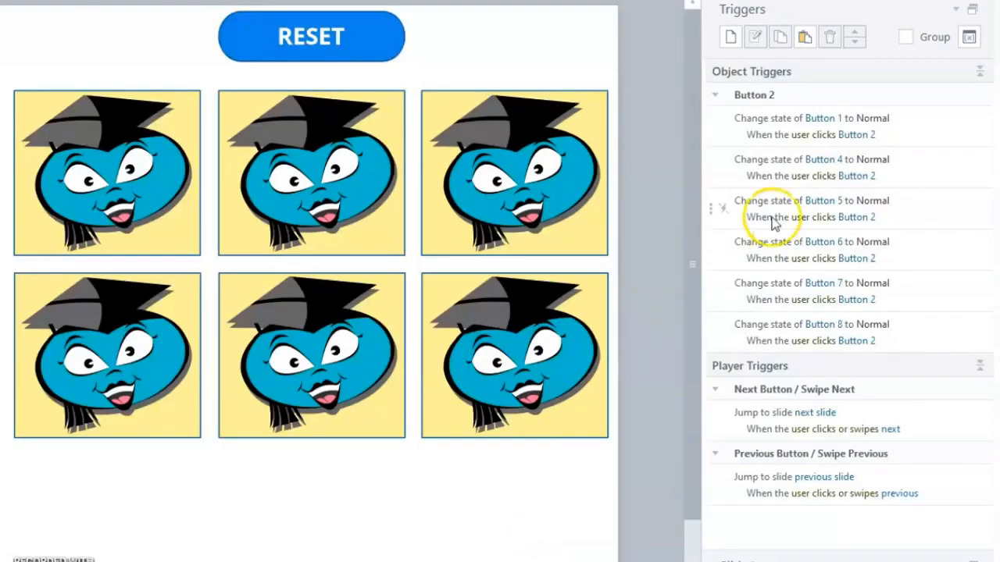
# - Disable the RESET button's change-state triggers for Button 1, Button 5 and Button 7
pyautogui.click(930, 127)
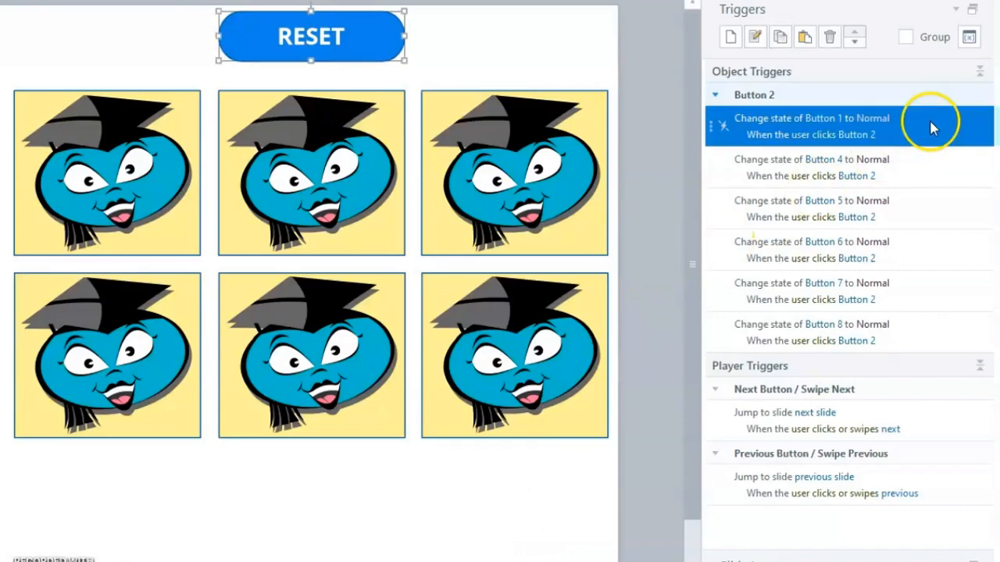
pyautogui.click(722, 126)
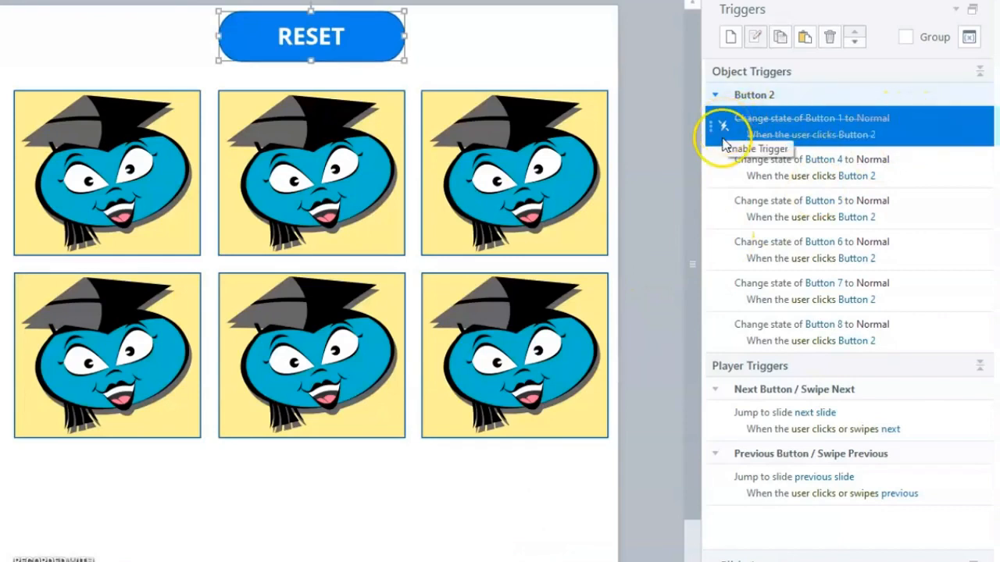
pyautogui.click(908, 211)
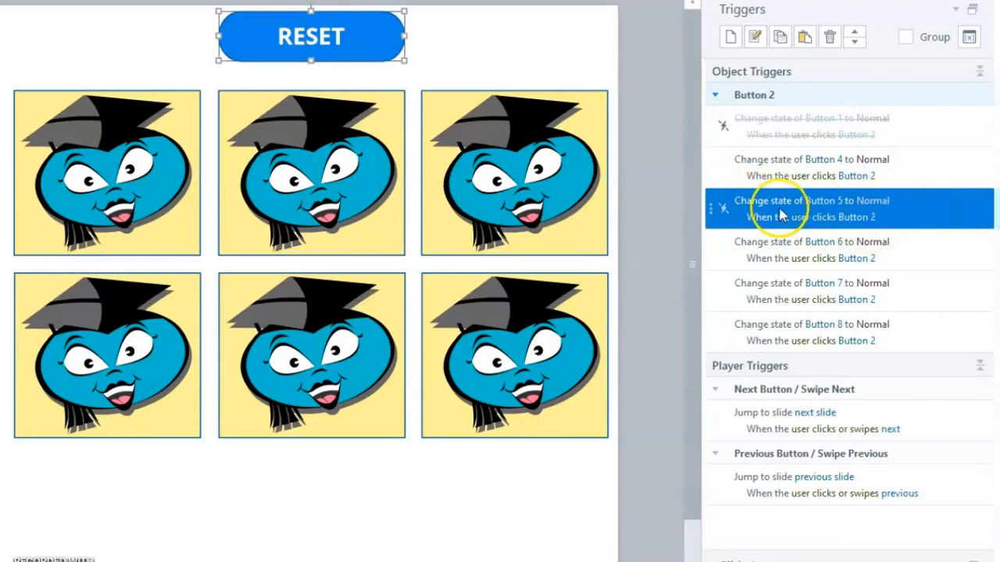
pyautogui.click(723, 209)
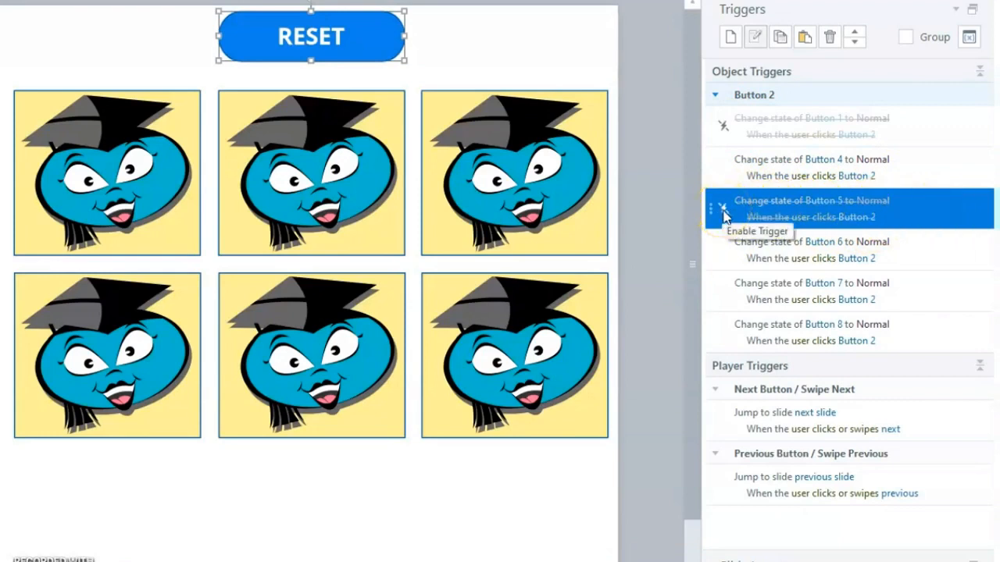
pyautogui.click(918, 298)
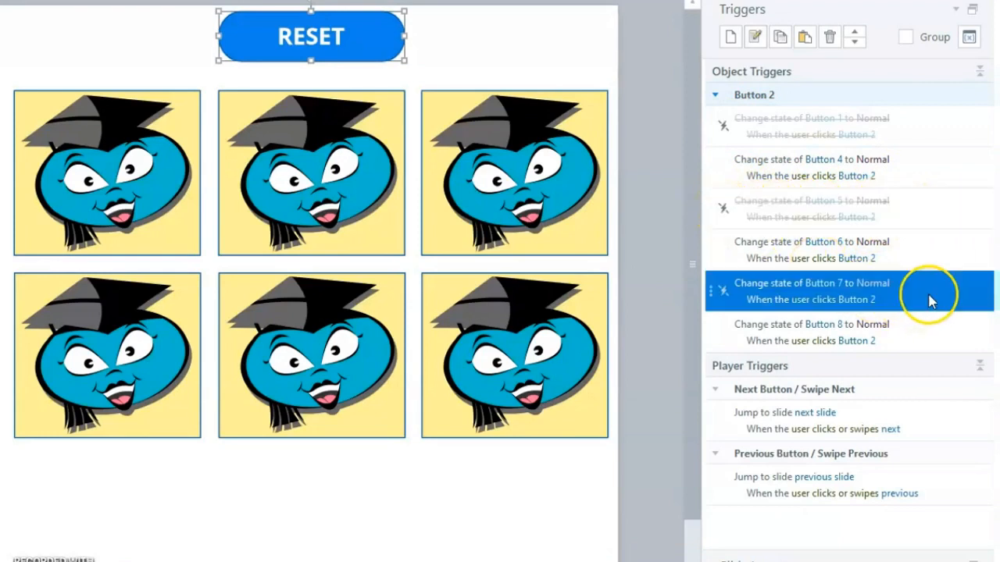
pyautogui.click(723, 292)
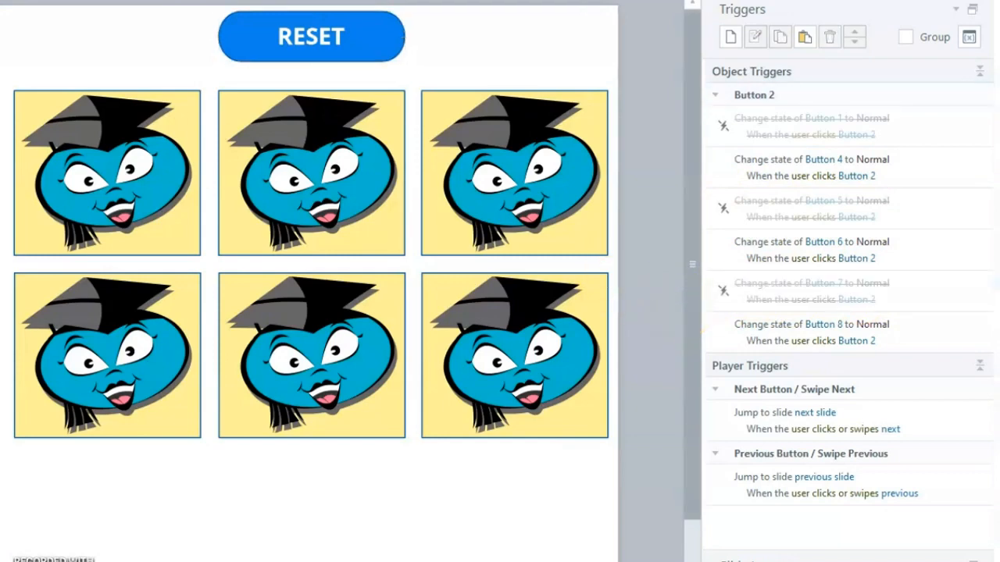
# - Preview the slide, flip all six cards and test RESET with three of its triggers disabled
pyautogui.press('F12')
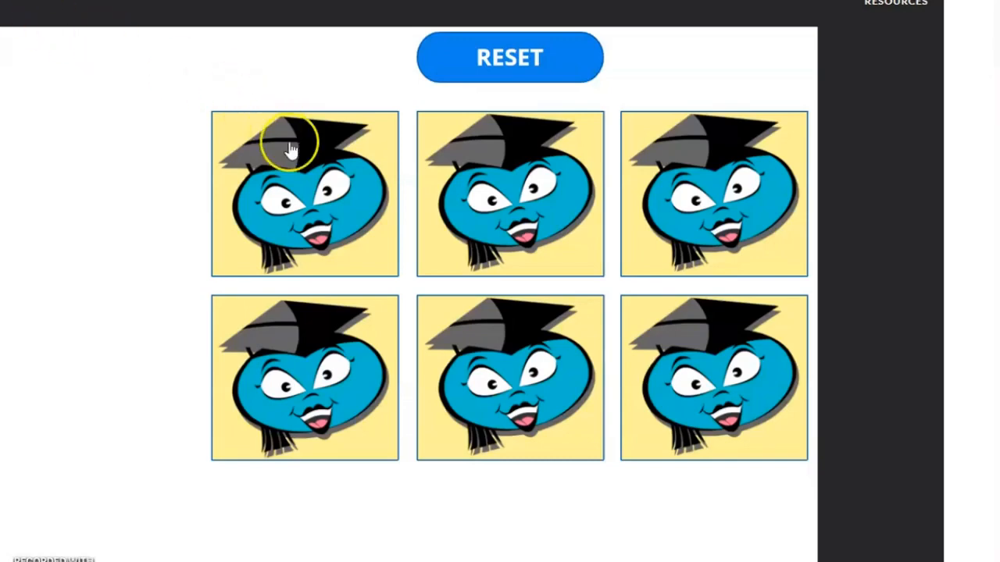
pyautogui.click(310, 196)
pyautogui.click(513, 209)
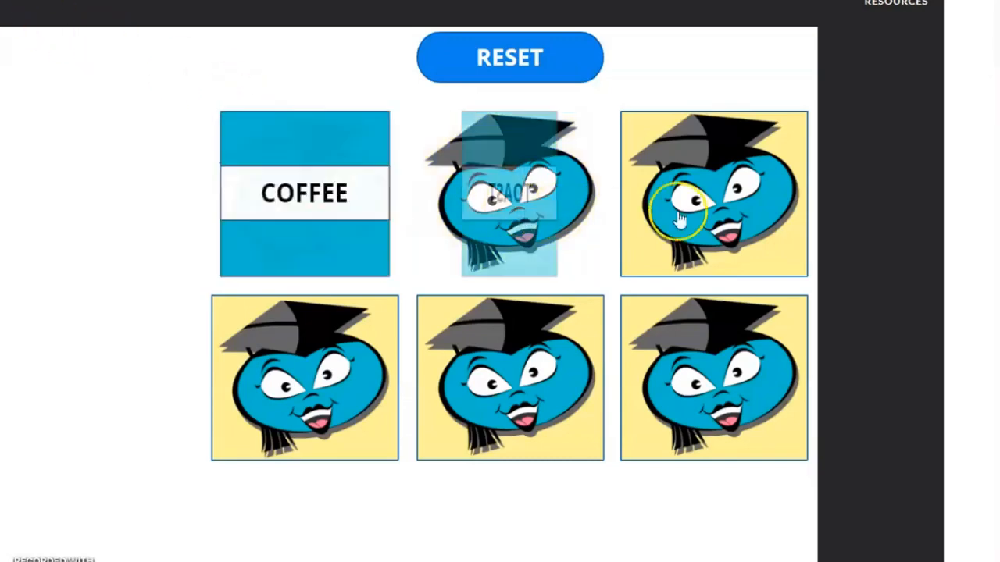
pyautogui.click(681, 216)
pyautogui.click(709, 352)
pyautogui.click(551, 375)
pyautogui.click(281, 356)
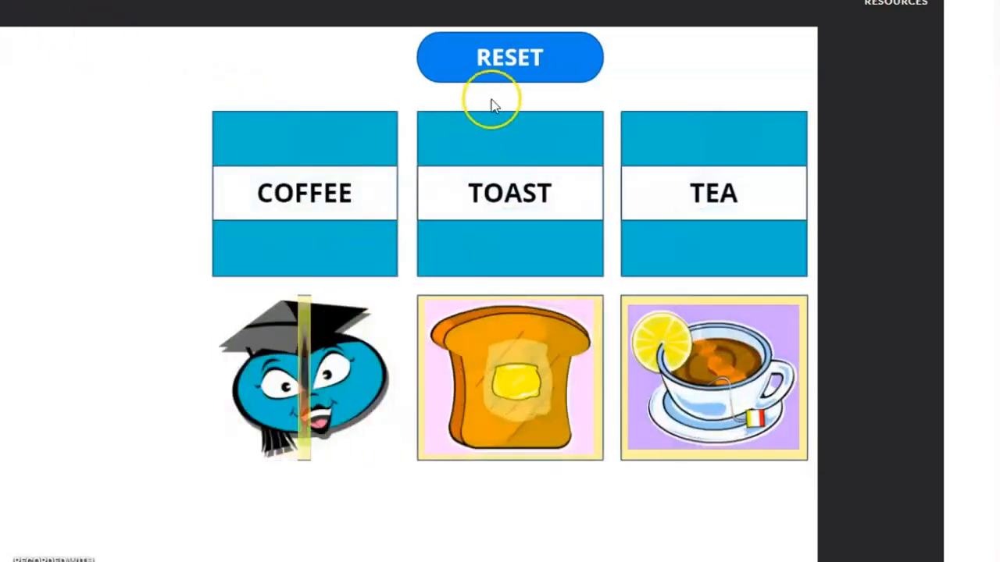
pyautogui.click(510, 80)
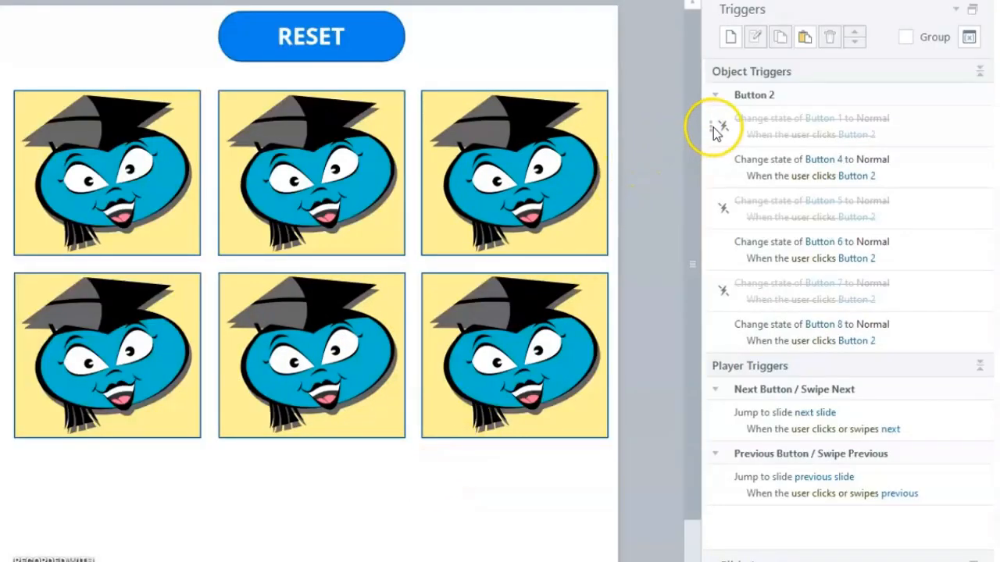
# - Re-enable the RESET button's change-state triggers for Button 1, Button 5 and Button 7
pyautogui.click(724, 127)
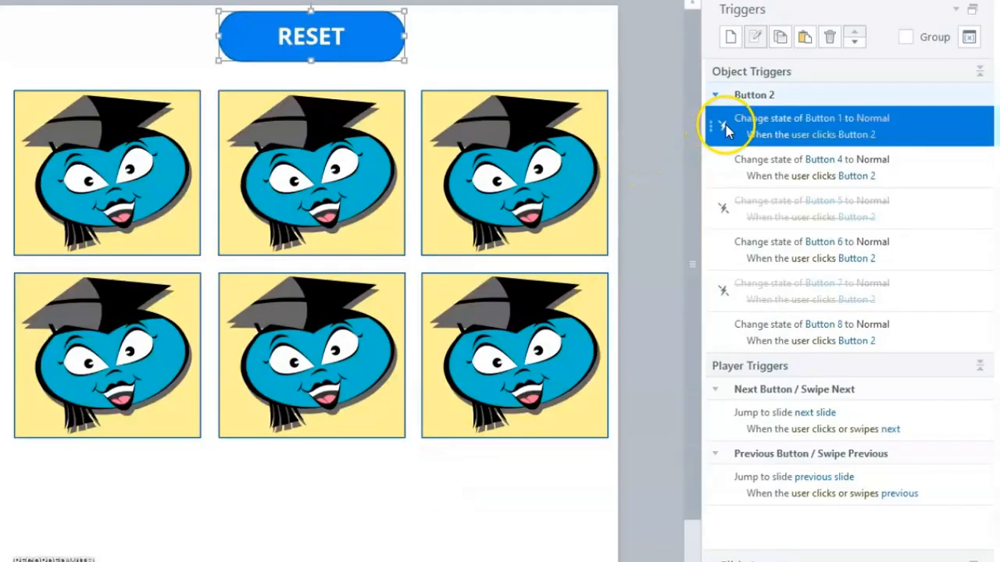
pyautogui.click(724, 204)
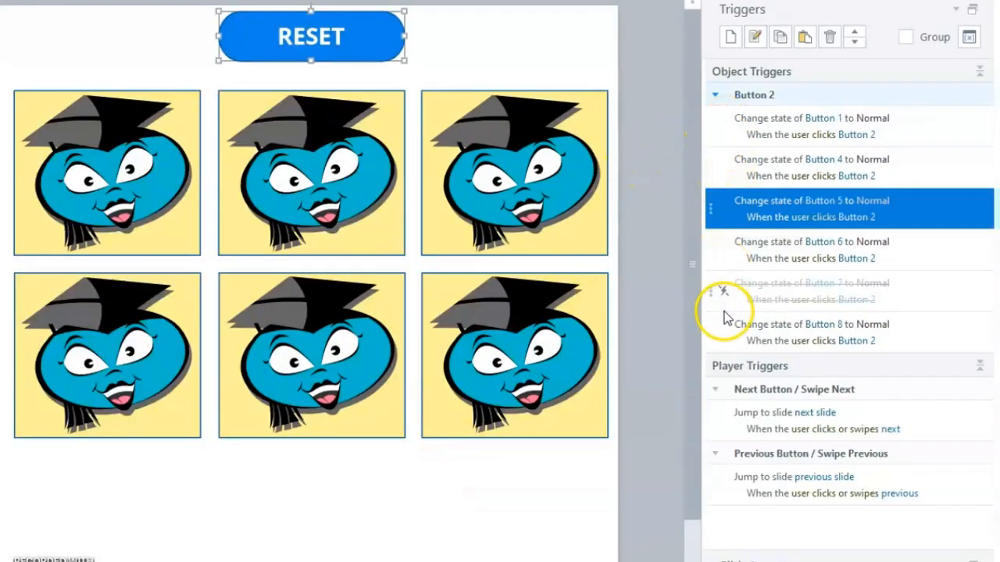
pyautogui.click(723, 291)
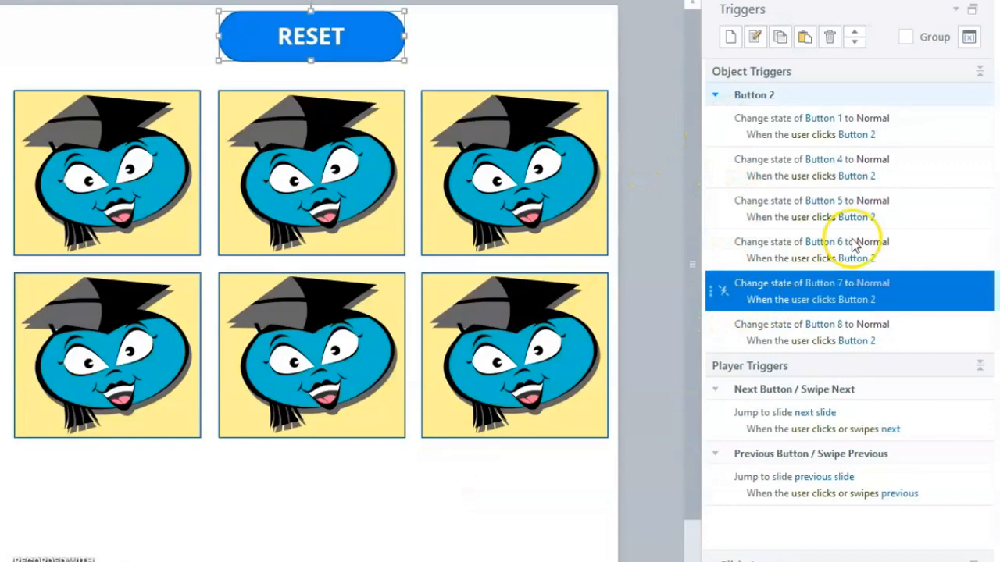
# - Create a project variable named moveCount of type Number with a default value of 0
pyautogui.click(967, 37)
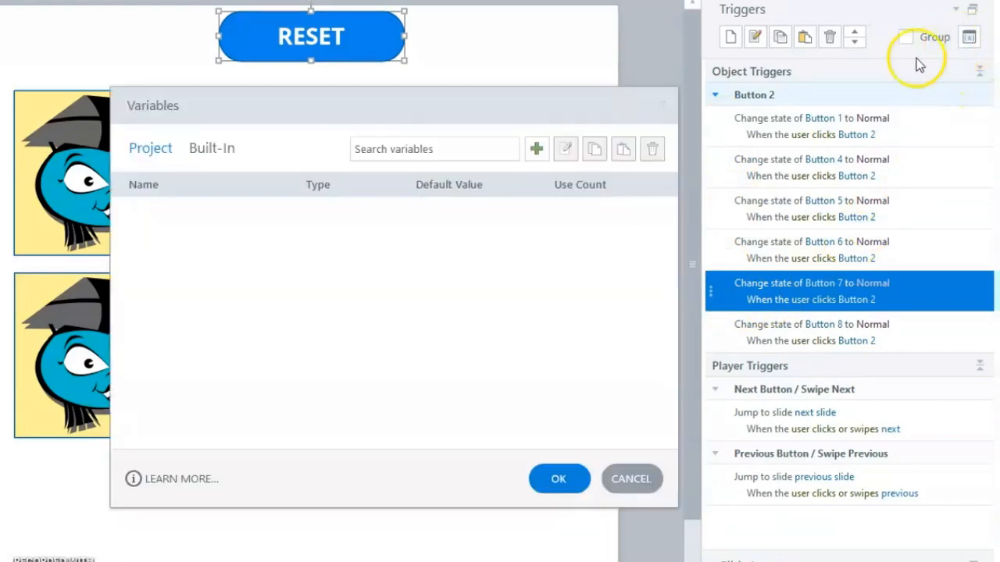
pyautogui.click(537, 150)
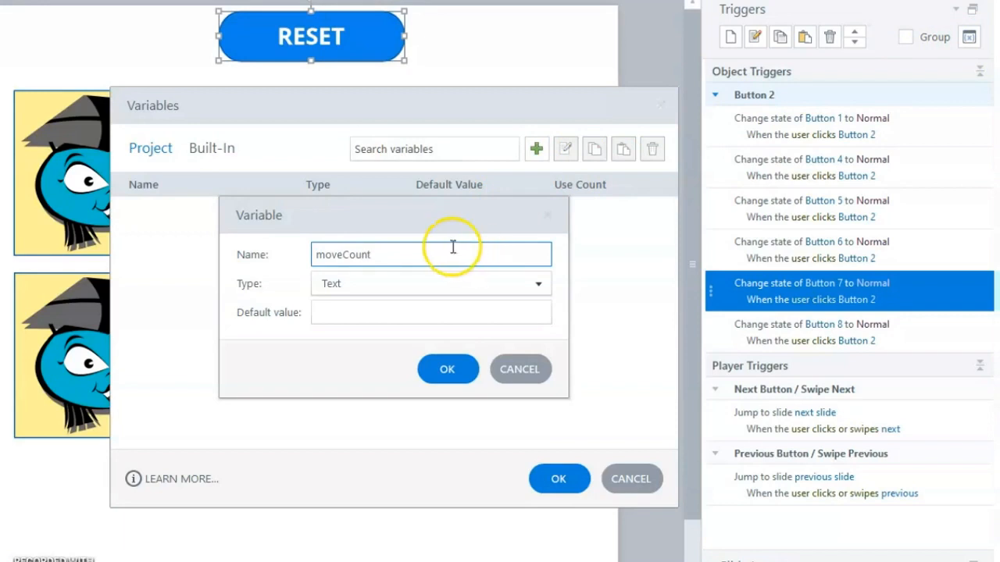
pyautogui.click(539, 285)
pyautogui.click(447, 346)
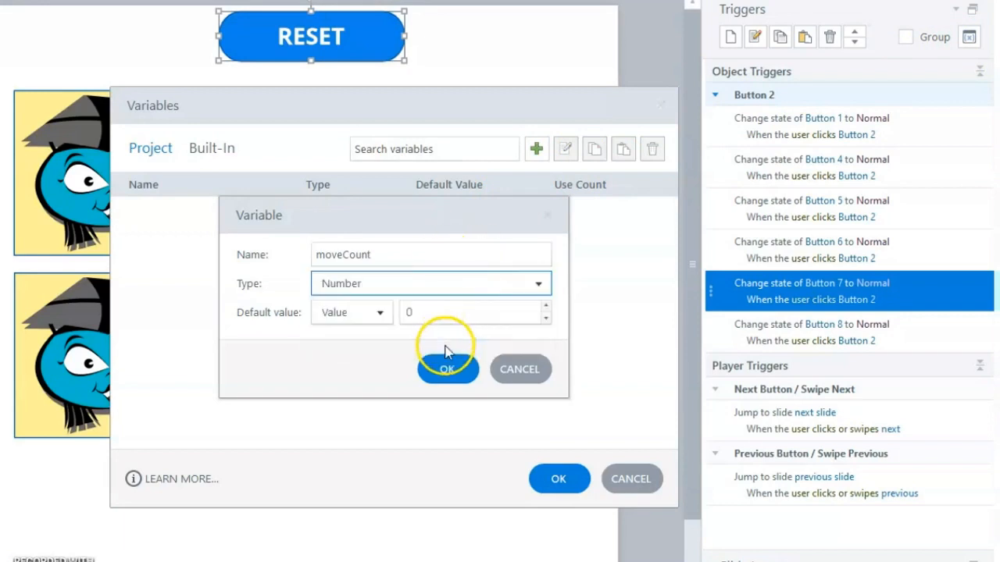
pyautogui.click(446, 366)
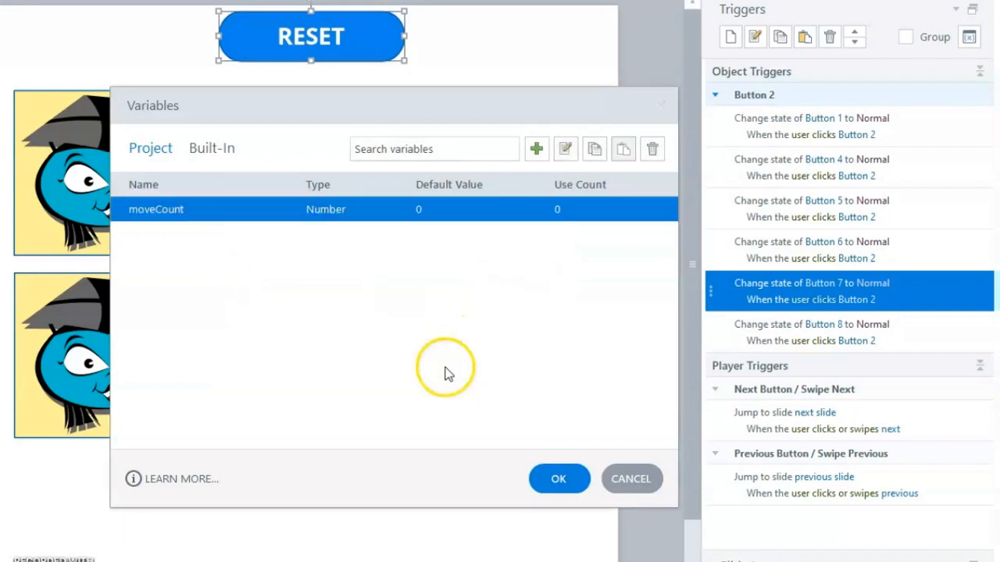
pyautogui.click(551, 478)
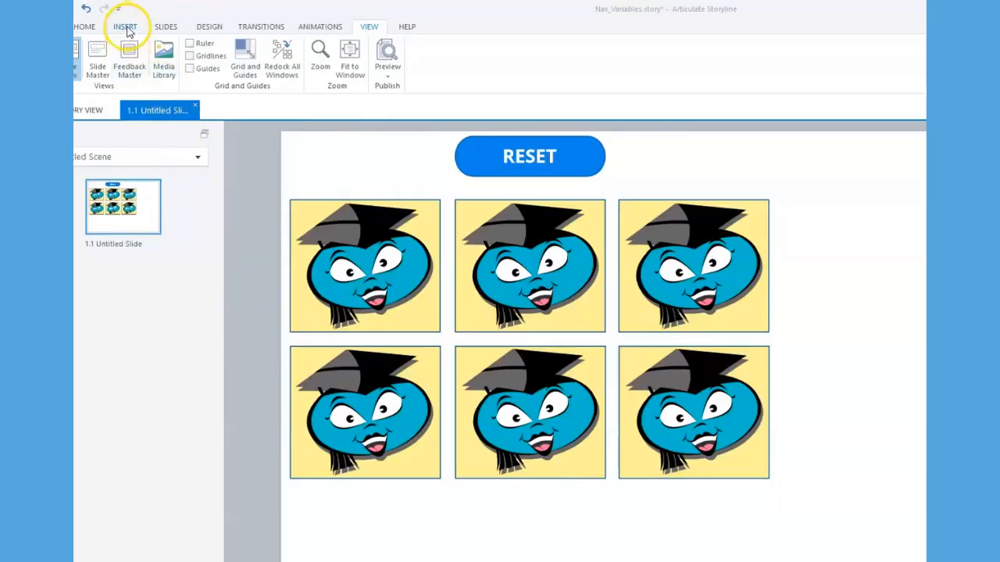
# - Add a text box below the cards reading "Number of moves: %moveCount%"
pyautogui.click(126, 27)
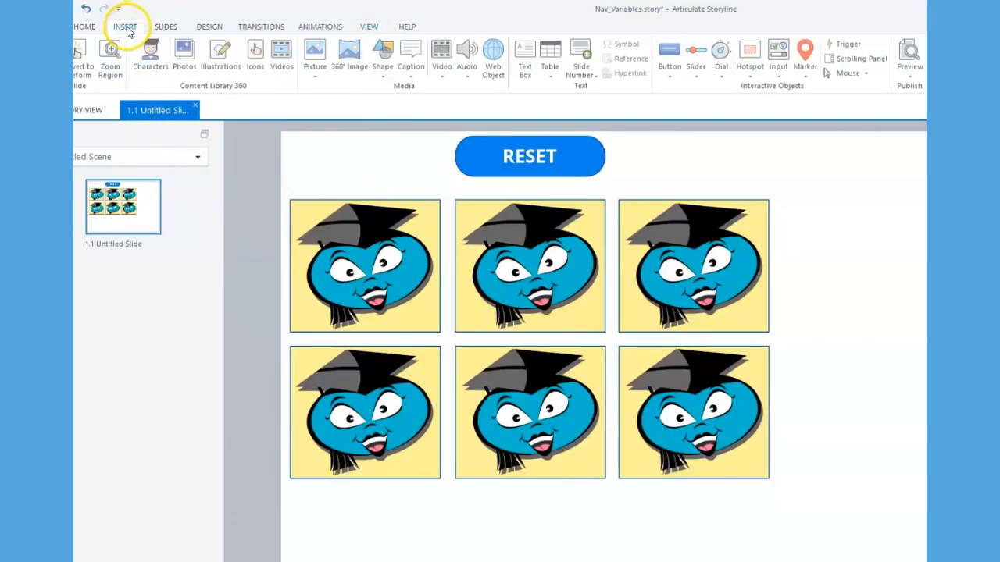
pyautogui.click(523, 71)
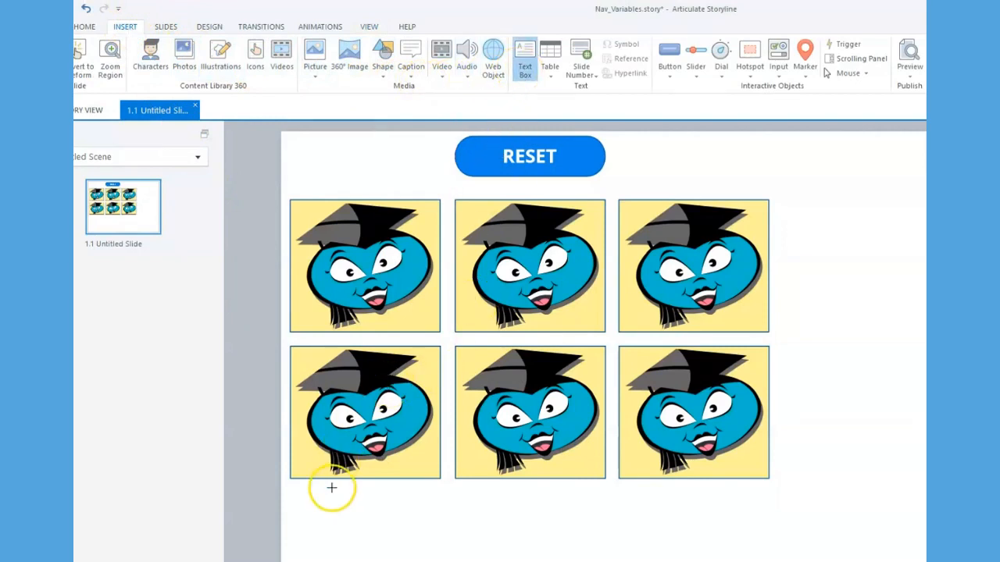
pyautogui.click(331, 513)
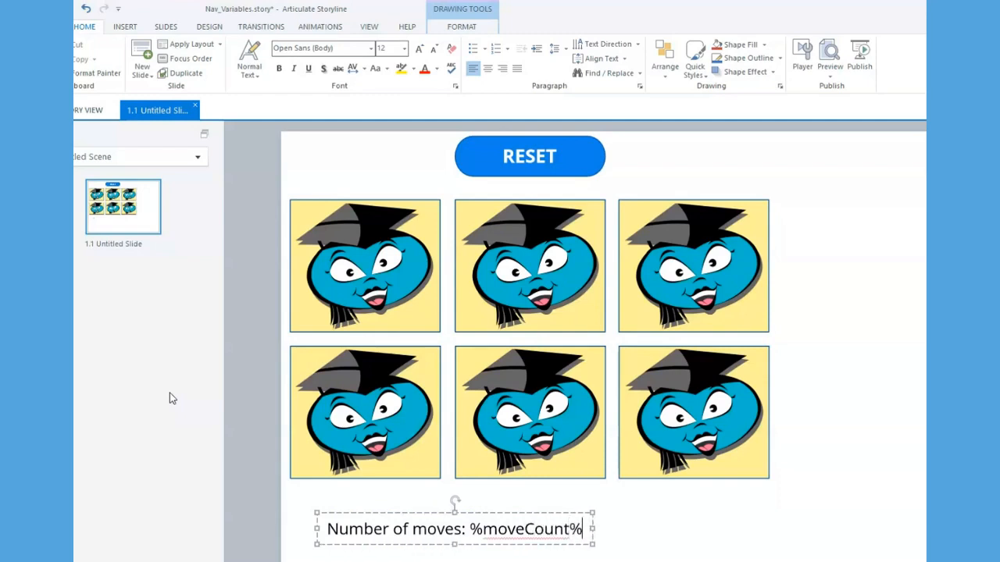
pyautogui.click(371, 433)
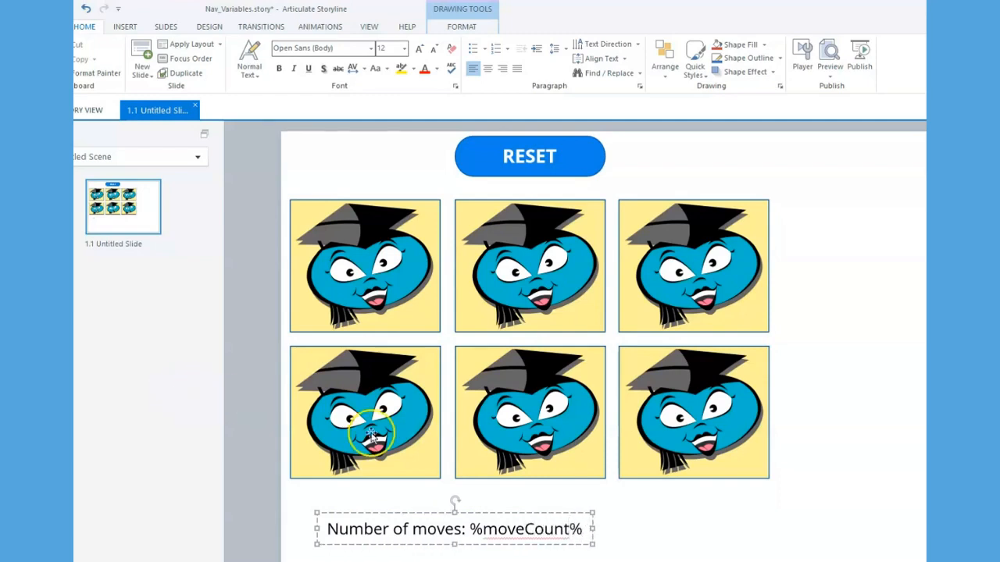
# - Preview the slide and flip all six cards to test the move counter
pyautogui.click(682, 556)
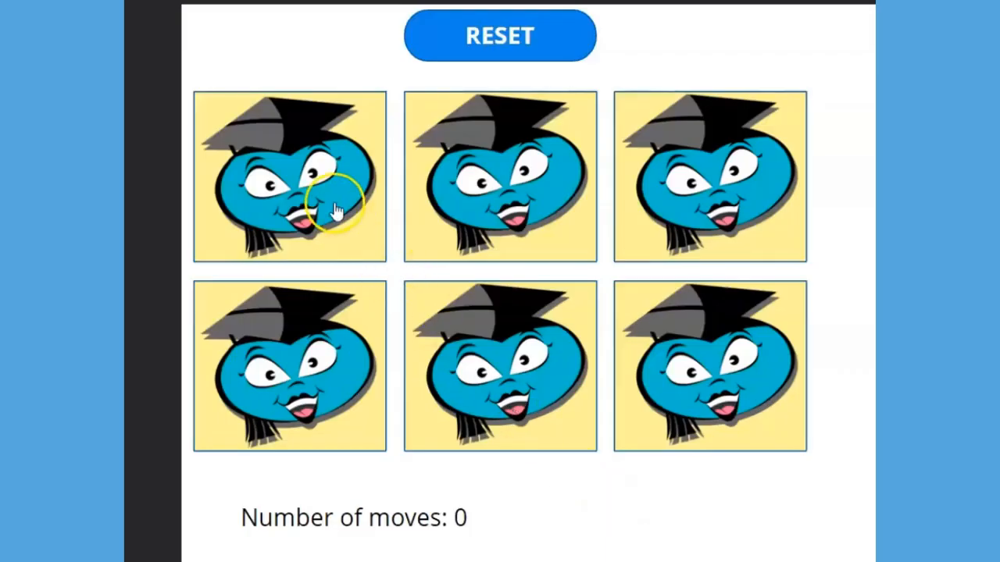
pyautogui.click(334, 211)
pyautogui.click(529, 212)
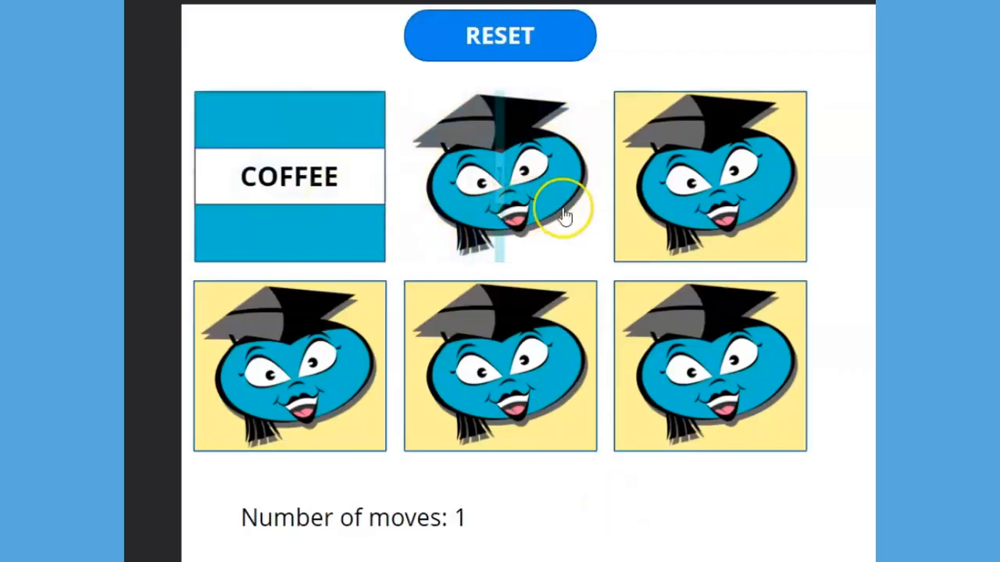
pyautogui.click(694, 212)
pyautogui.click(692, 357)
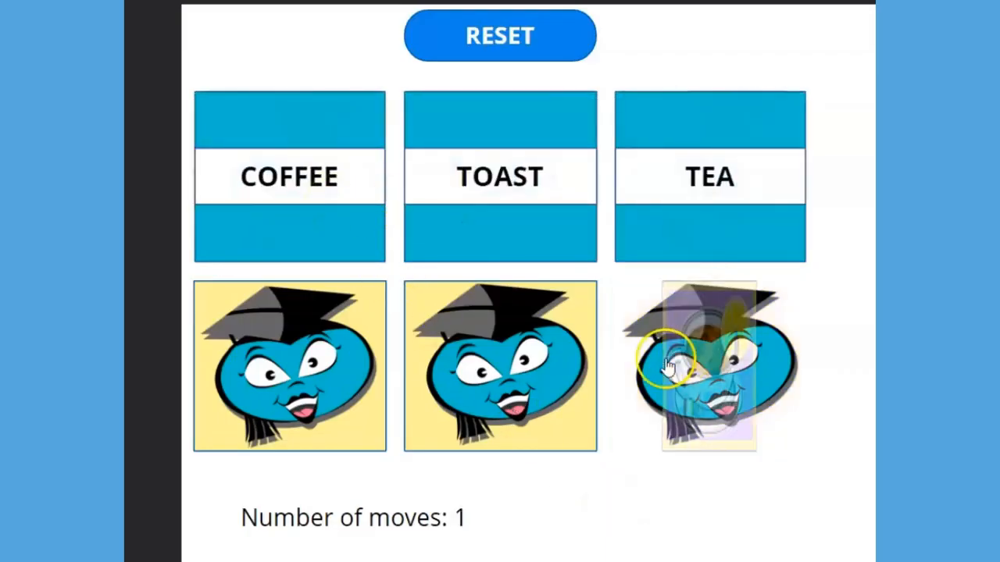
pyautogui.click(508, 369)
pyautogui.click(289, 398)
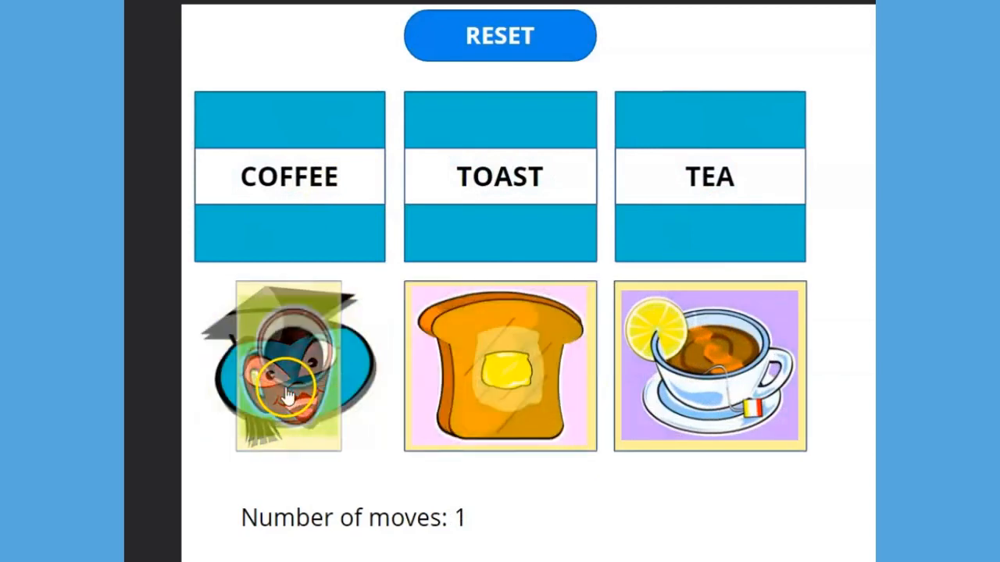
# - Flip the COFFEE card repeatedly, reset the game, and flip the first two cards again to test the move counter
pyautogui.click(289, 209)
pyautogui.click(289, 207)
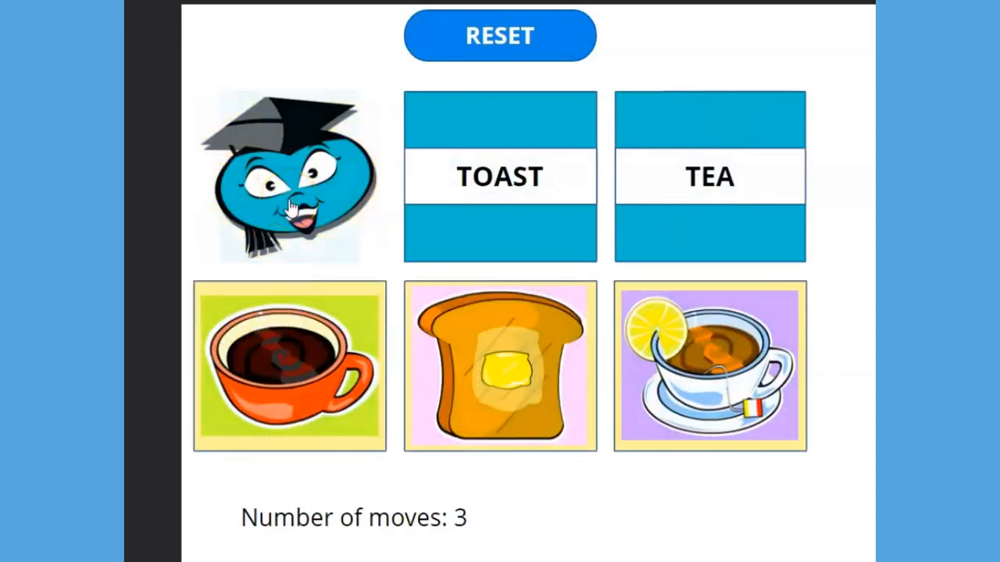
pyautogui.click(289, 207)
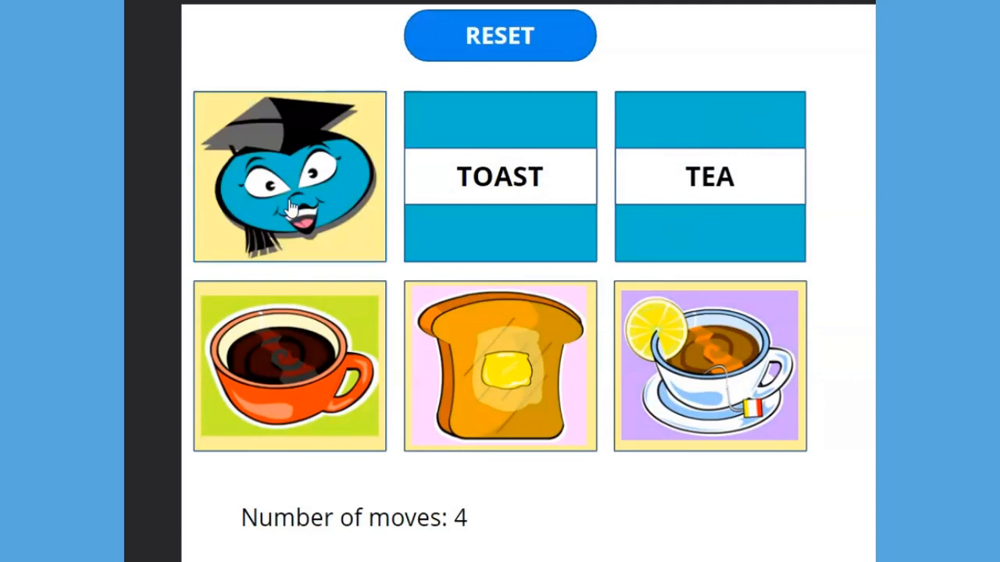
pyautogui.click(504, 62)
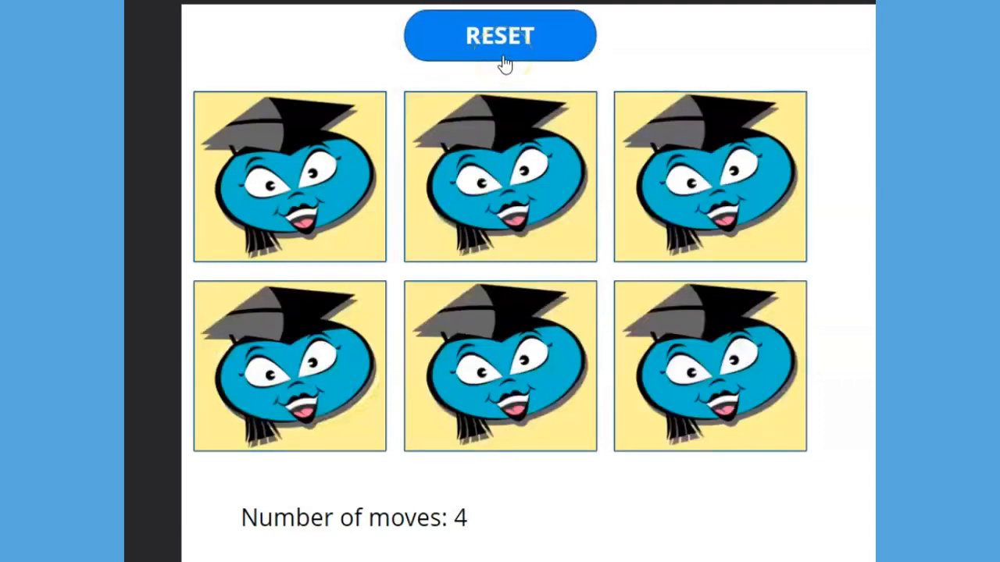
pyautogui.click(328, 199)
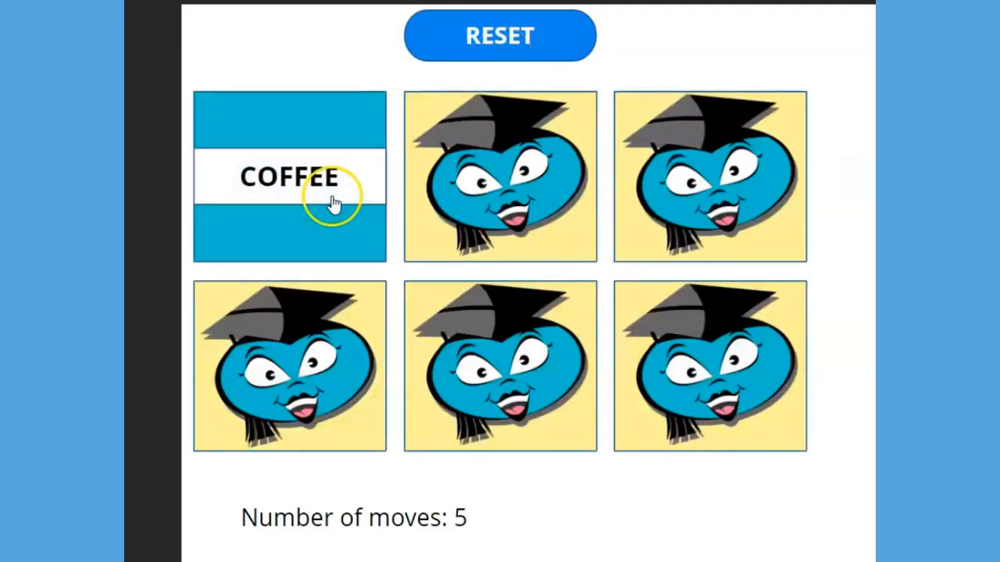
pyautogui.click(529, 207)
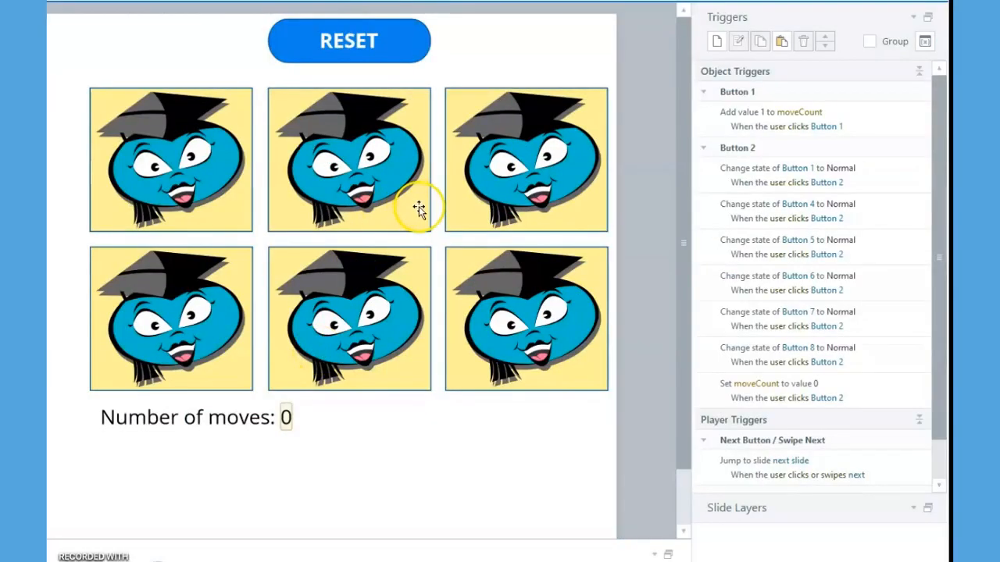
# - Add a trigger that adds 1 to moveCount when Button 4, the middle card of the upper row, is clicked
pyautogui.click(419, 206)
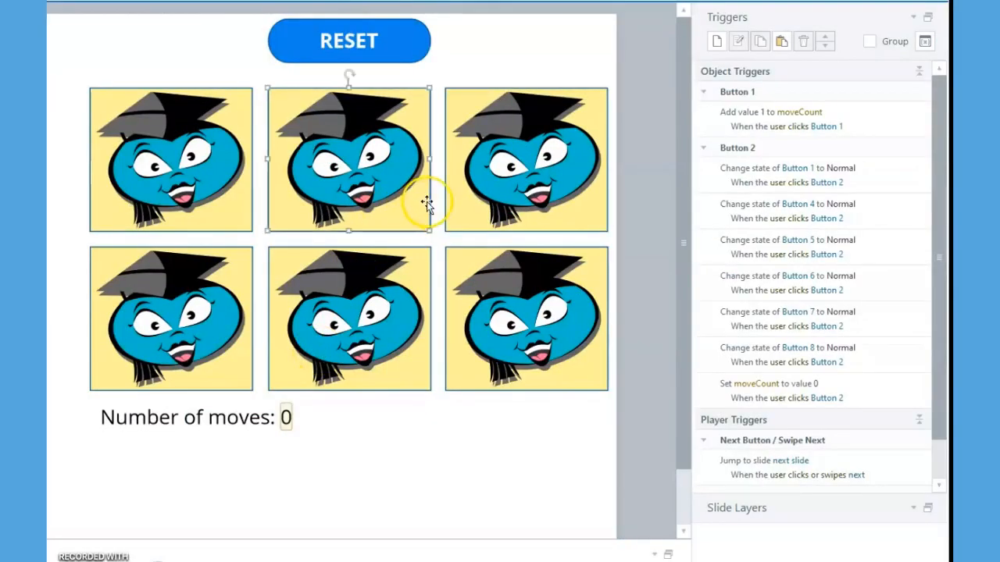
pyautogui.click(717, 42)
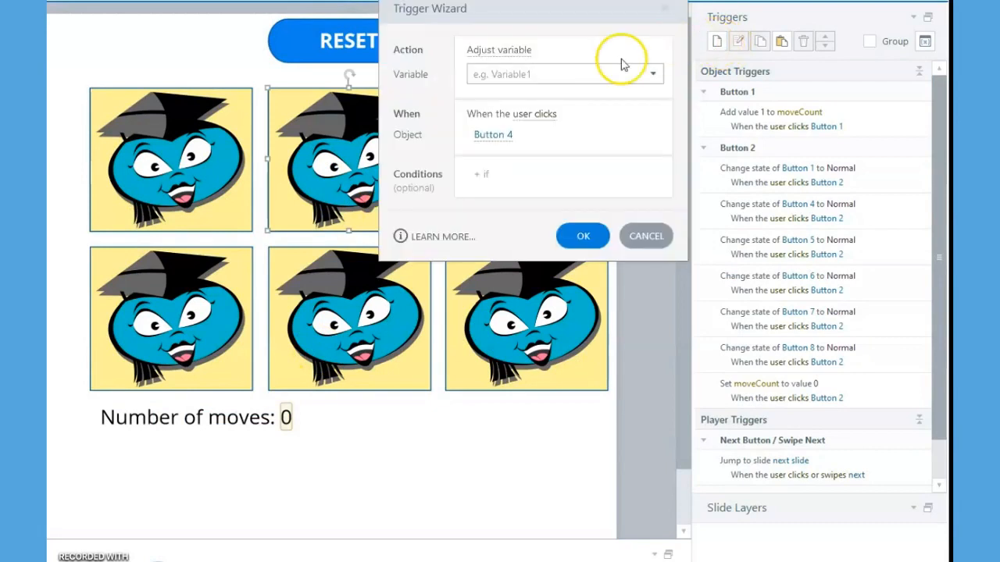
pyautogui.click(500, 50)
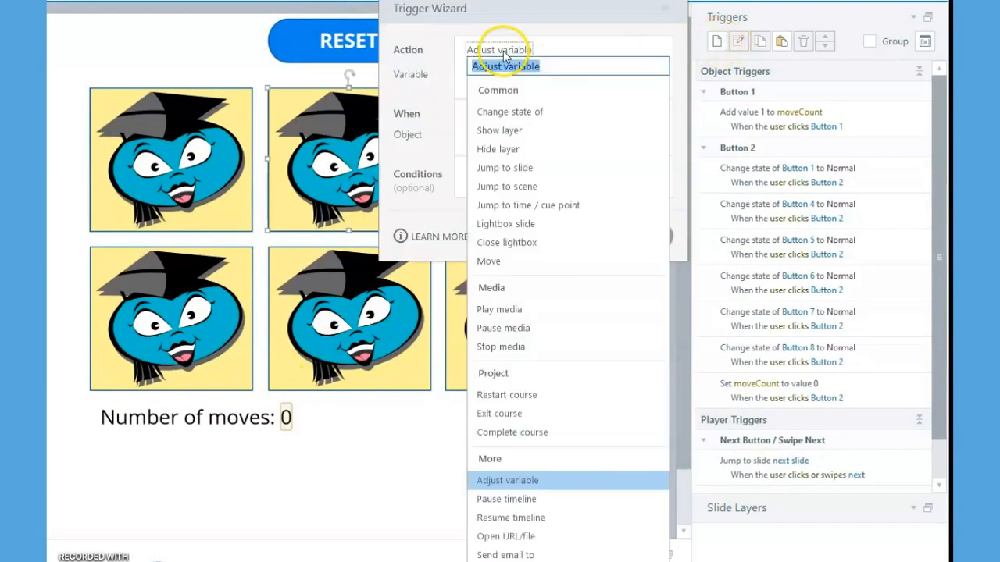
pyautogui.click(506, 481)
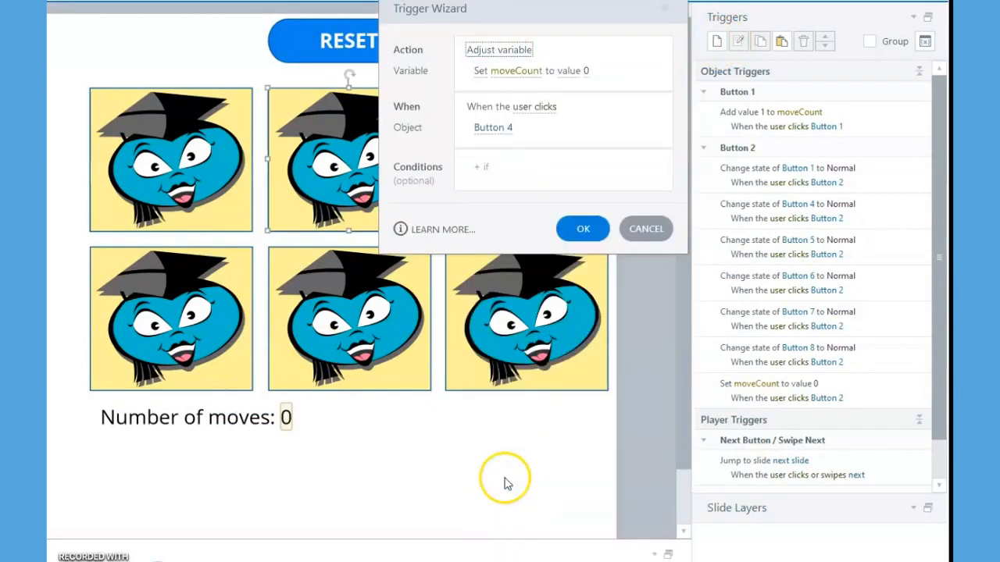
pyautogui.click(482, 71)
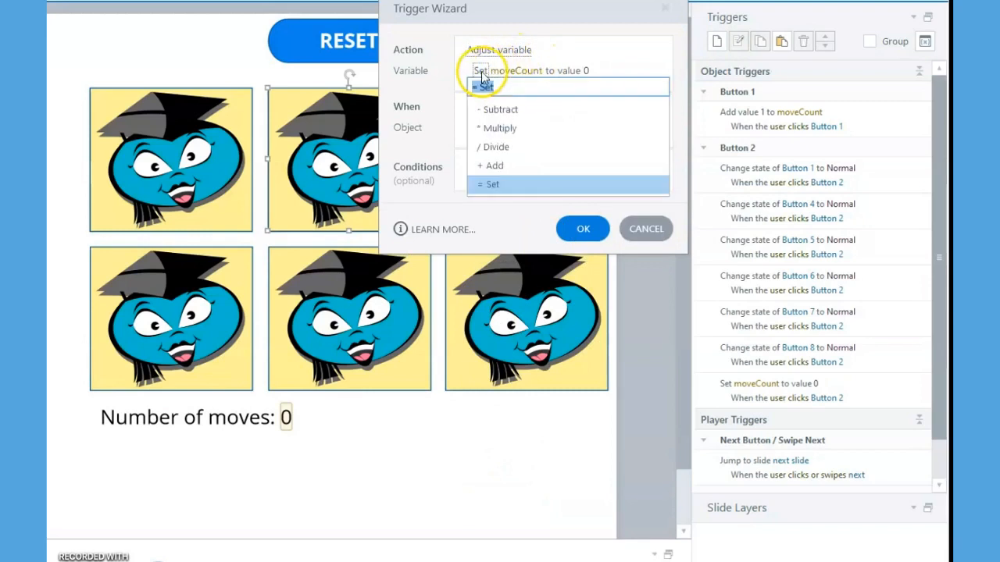
pyautogui.click(488, 166)
pyautogui.click(523, 71)
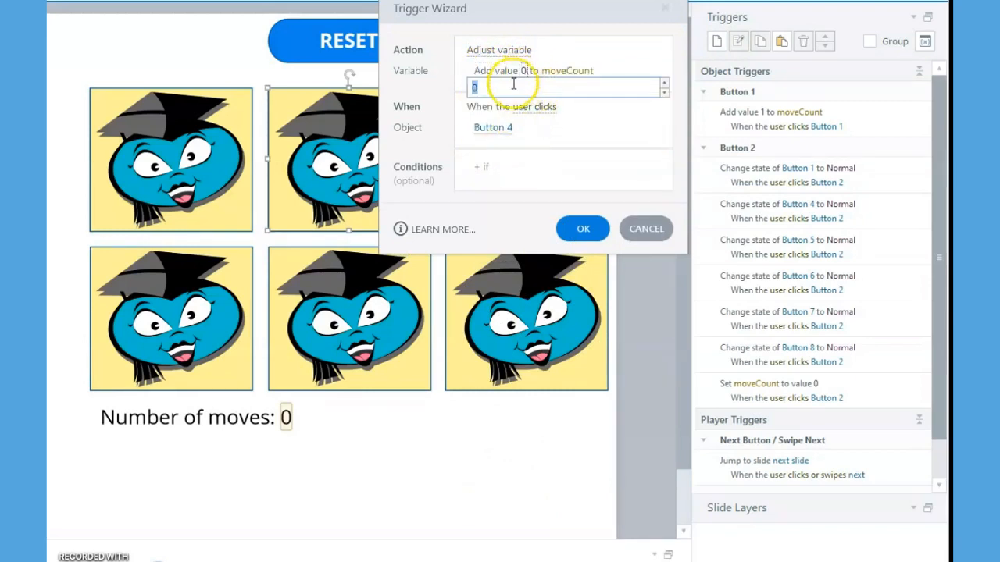
pyautogui.click(598, 230)
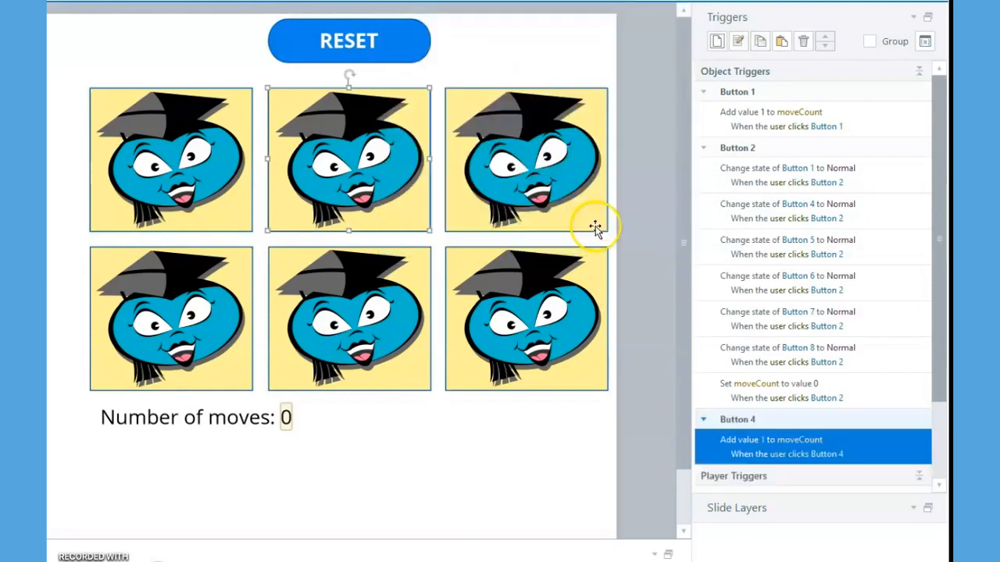
# - Add a trigger that adds 1 to moveCount when Button 5, the last card of the upper row, is clicked
pyautogui.click(580, 196)
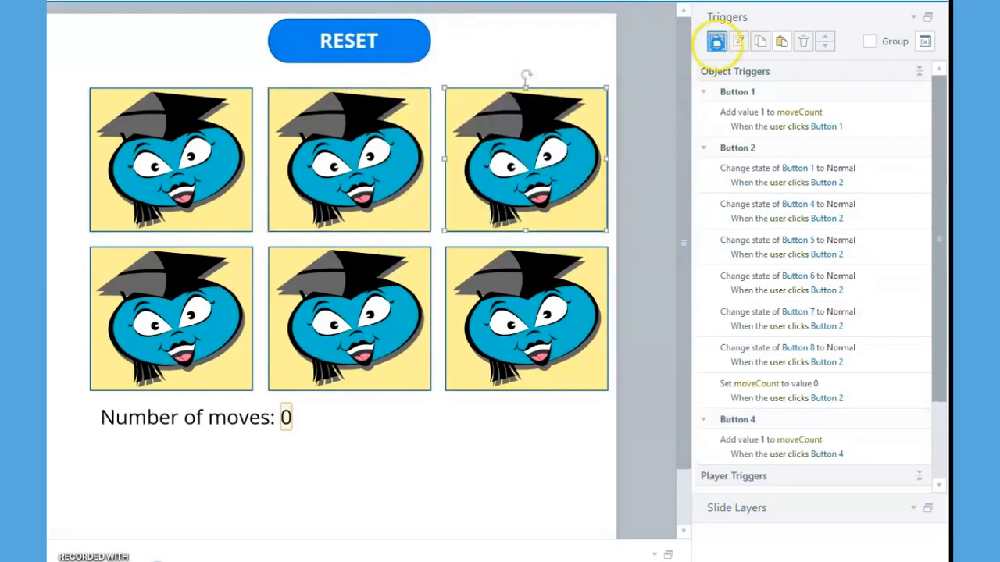
pyautogui.click(716, 41)
pyautogui.click(509, 53)
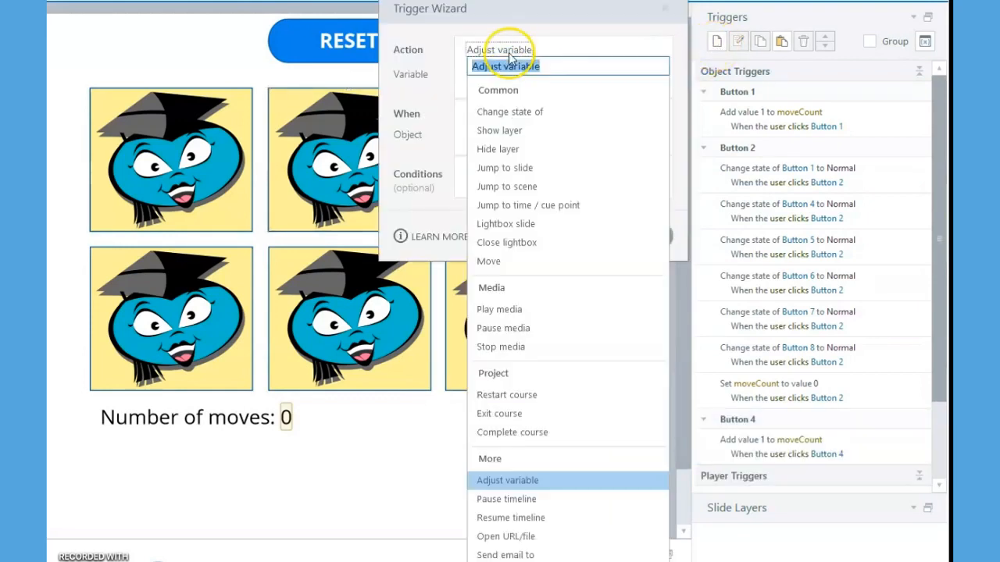
pyautogui.click(525, 472)
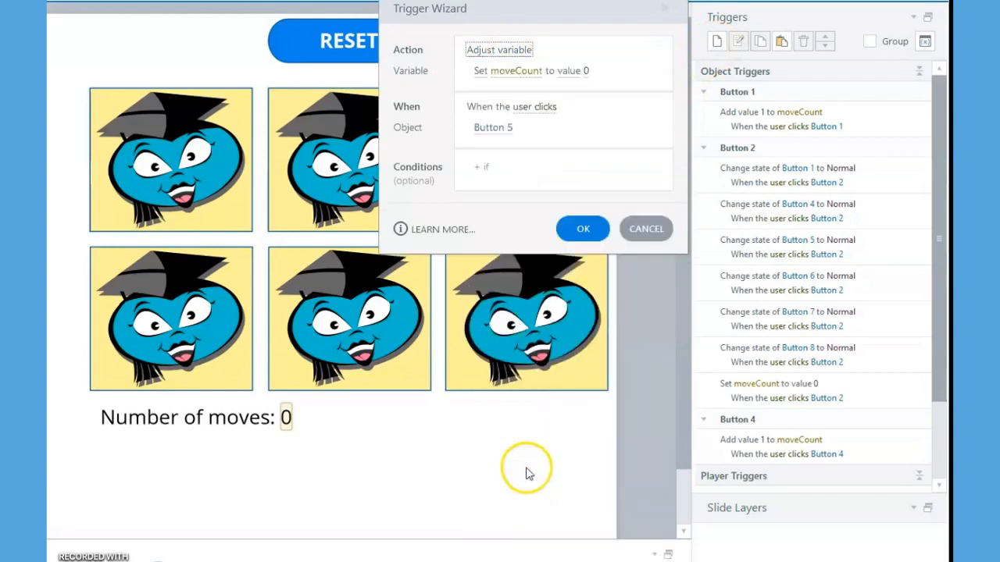
pyautogui.click(481, 74)
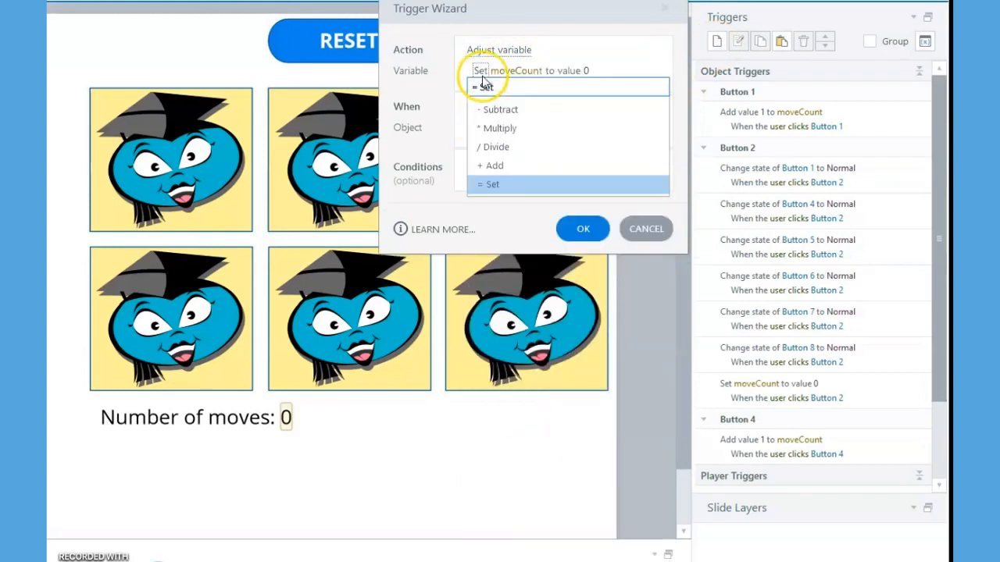
pyautogui.click(485, 165)
pyautogui.click(524, 71)
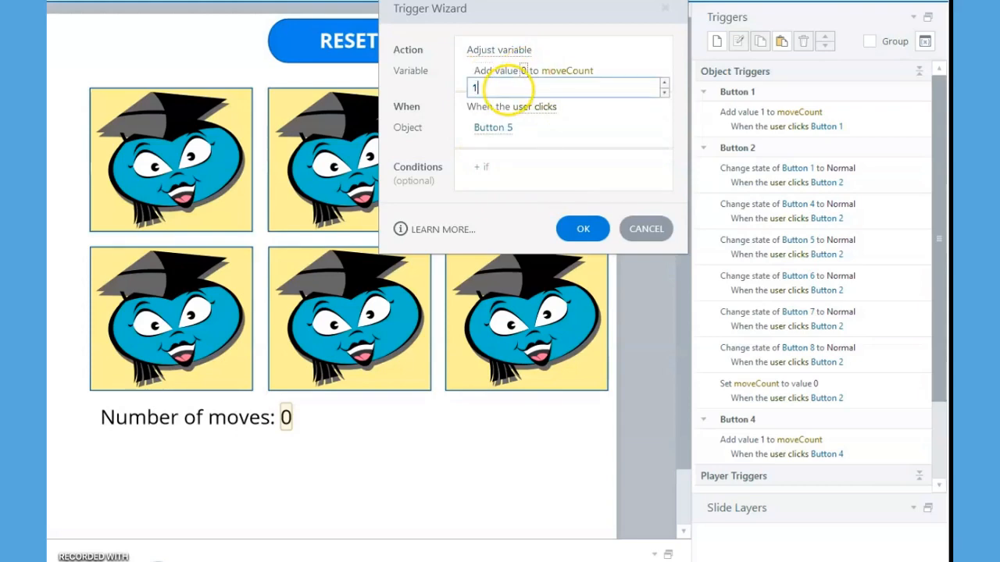
pyautogui.click(578, 227)
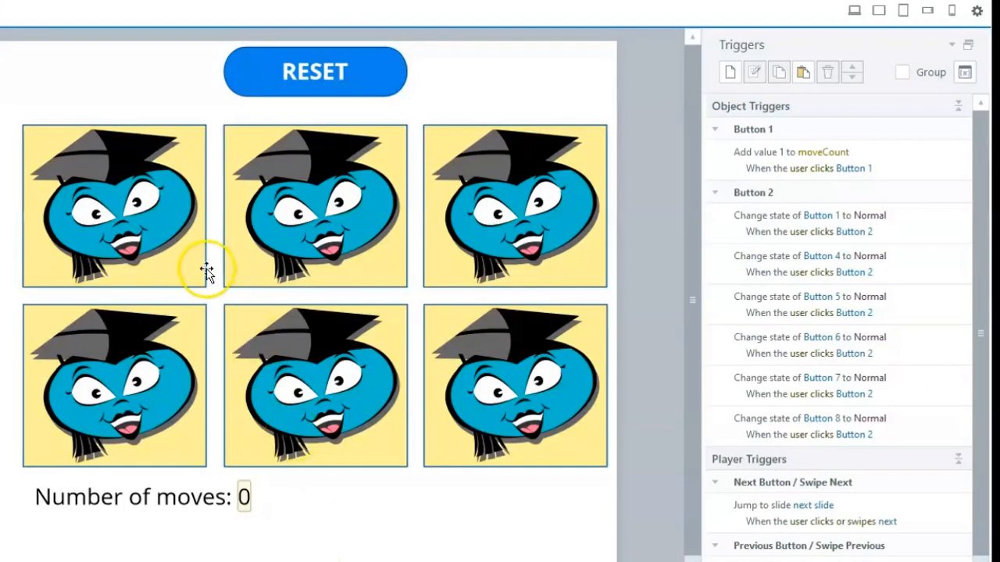
# - Copy Button 1's moveCount trigger and paste it onto the RESET button
pyautogui.click(203, 265)
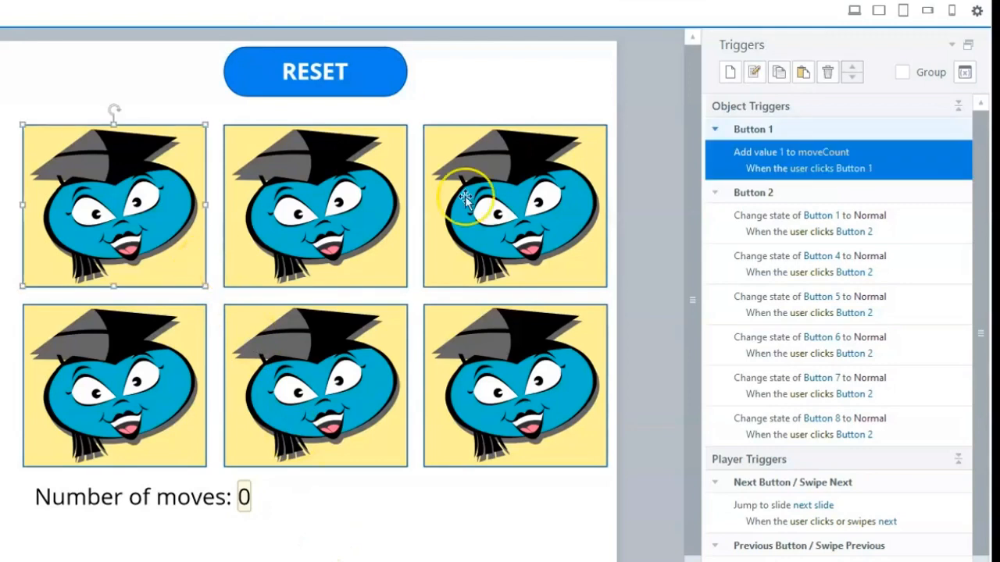
pyautogui.rightClick(914, 153)
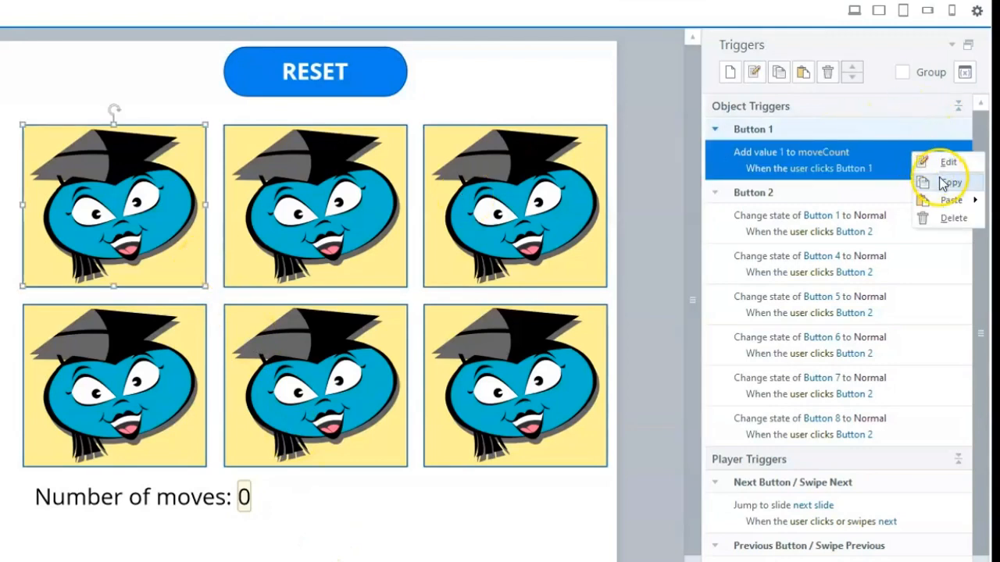
pyautogui.click(947, 184)
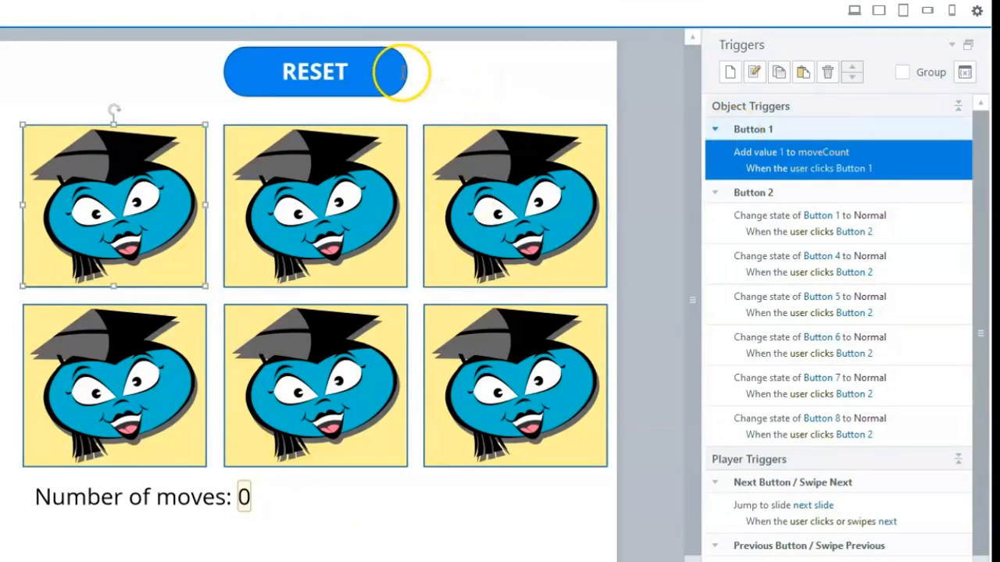
pyautogui.click(402, 72)
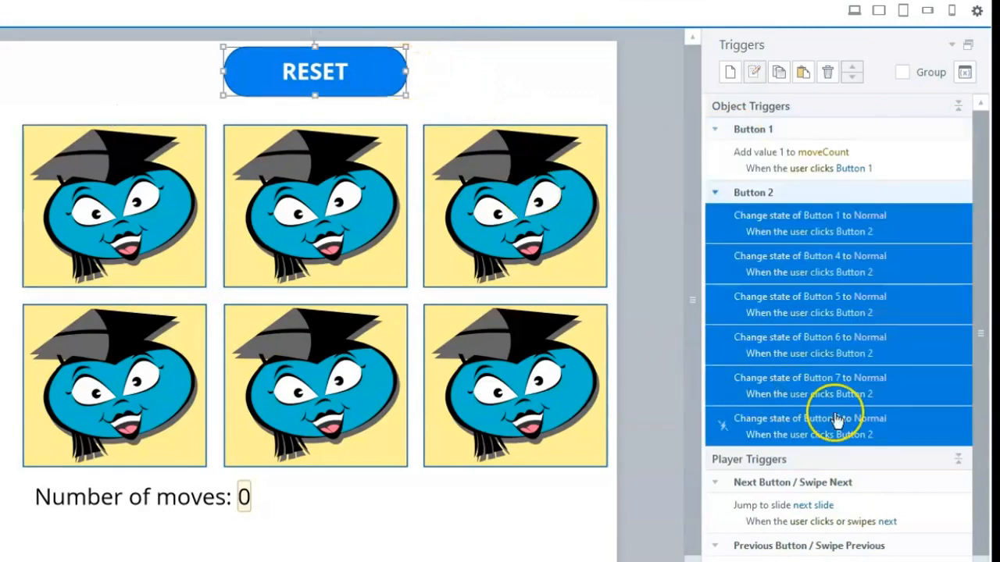
pyautogui.click(913, 434)
pyautogui.rightClick(914, 434)
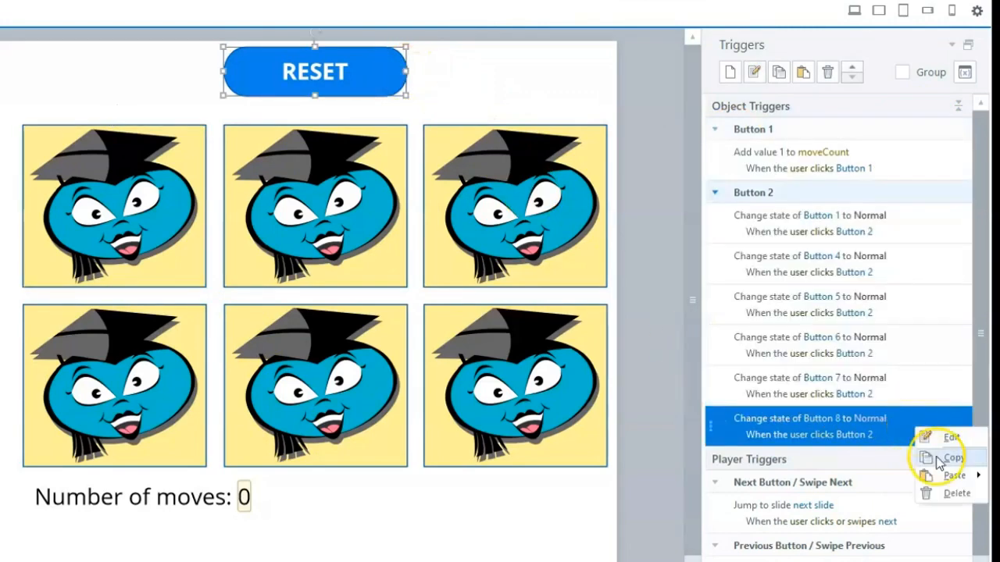
pyautogui.click(947, 476)
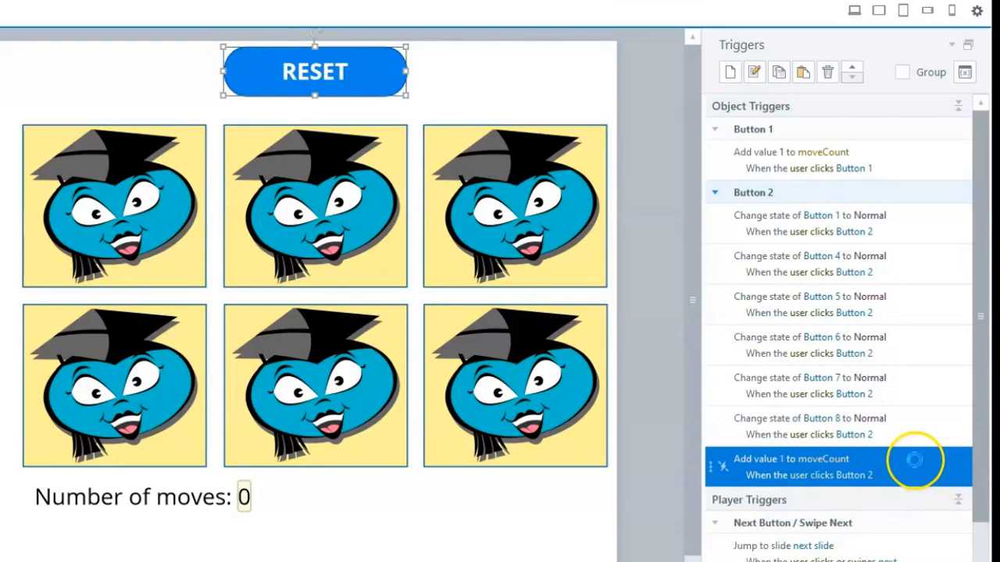
# - Change the RESET button's pasted trigger so that it sets moveCount to value 0
pyautogui.doubleClick(913, 460)
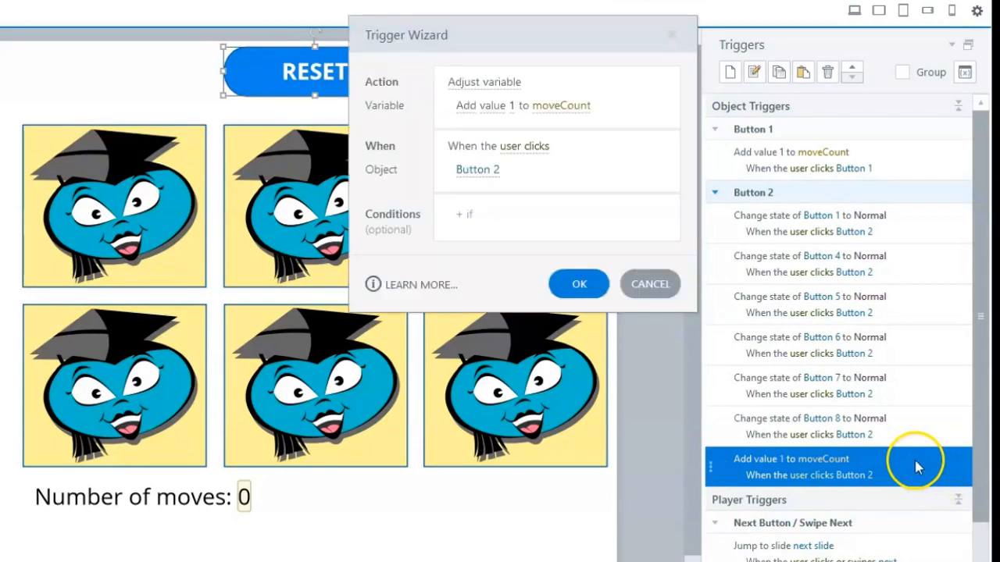
pyautogui.click(466, 107)
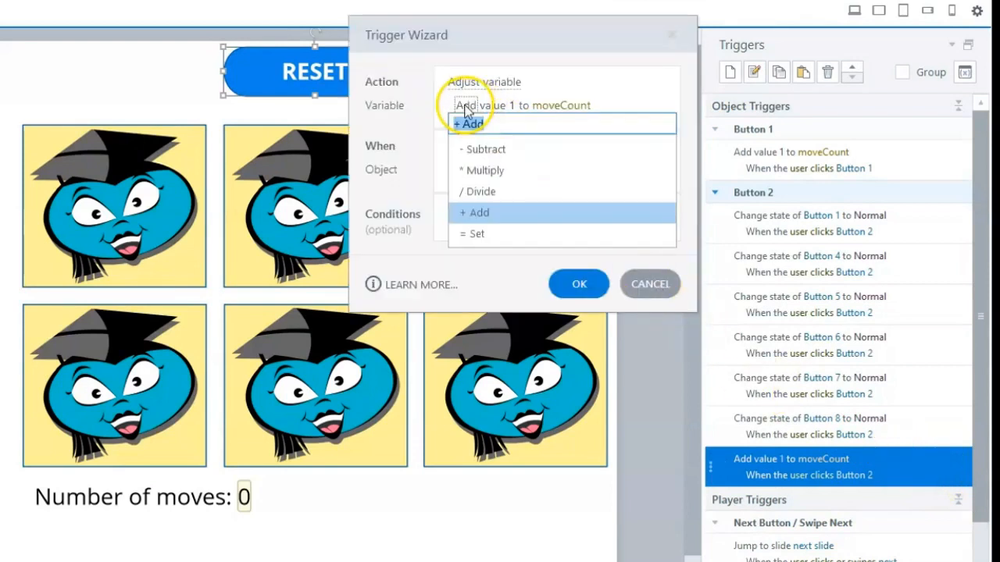
pyautogui.click(480, 233)
pyautogui.click(582, 106)
pyautogui.click(617, 167)
pyautogui.click(579, 289)
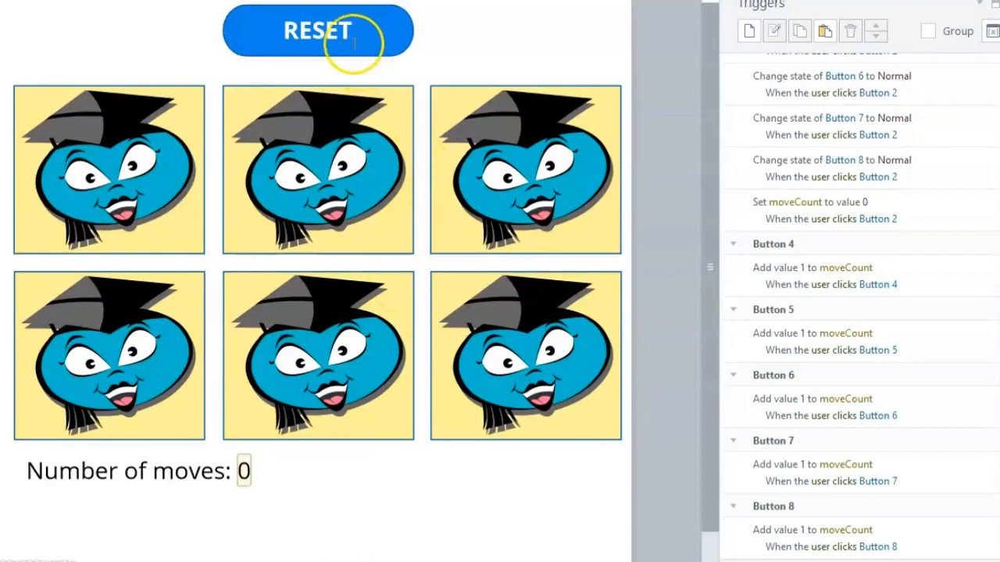
# - Review the triggers assigned to the RESET button and each of the six cards
pyautogui.click(372, 56)
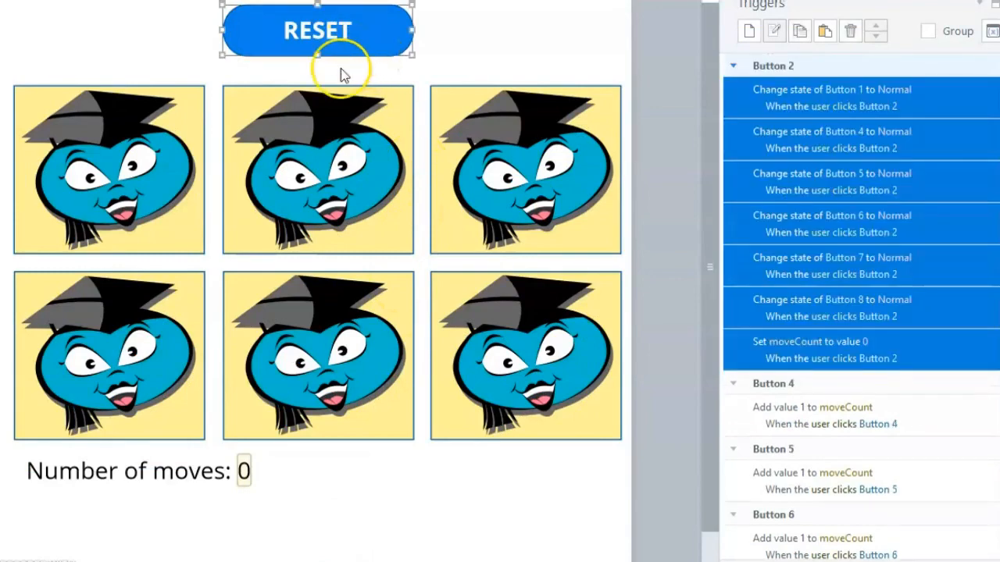
pyautogui.click(193, 193)
pyautogui.click(269, 221)
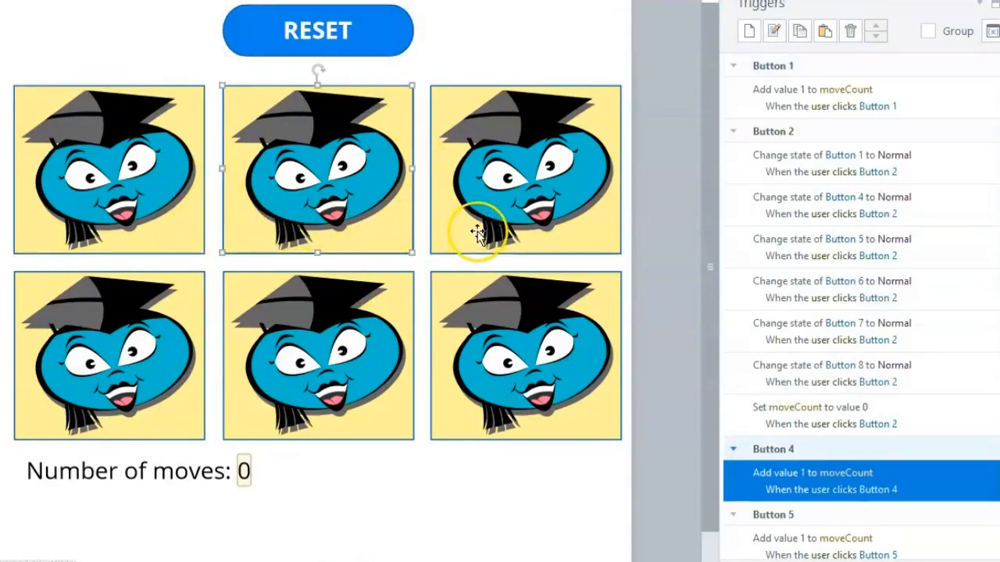
pyautogui.click(446, 231)
pyautogui.click(200, 341)
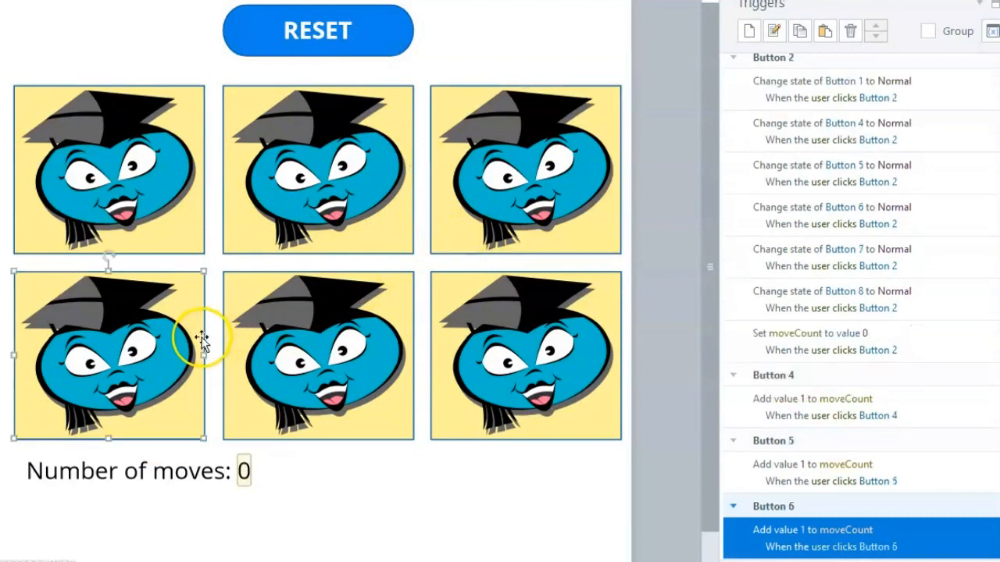
pyautogui.click(268, 350)
pyautogui.click(490, 370)
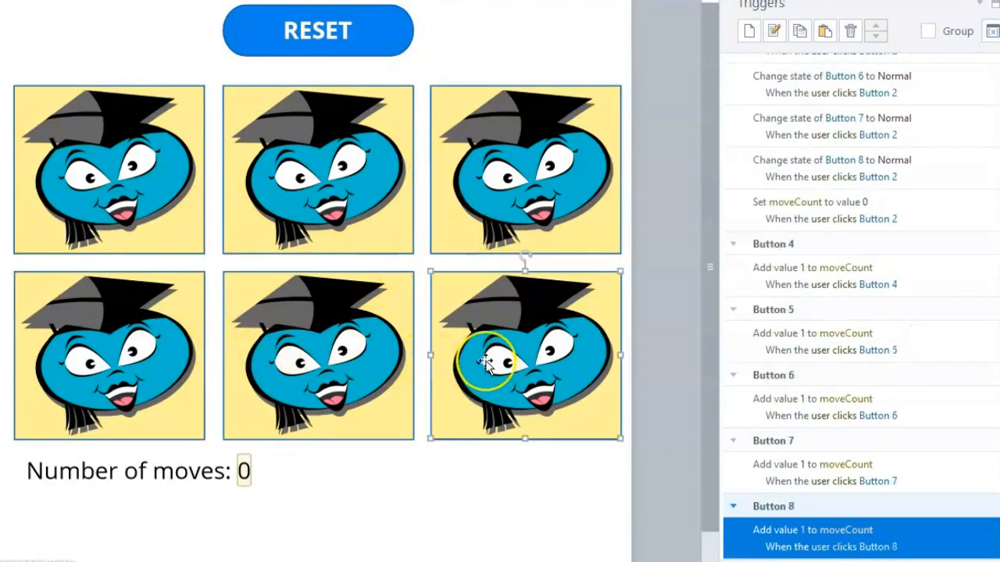
# - Preview the slide, flip all six cards to test the move counter, and reset the game
pyautogui.hotkey('ctrl', 'F12')
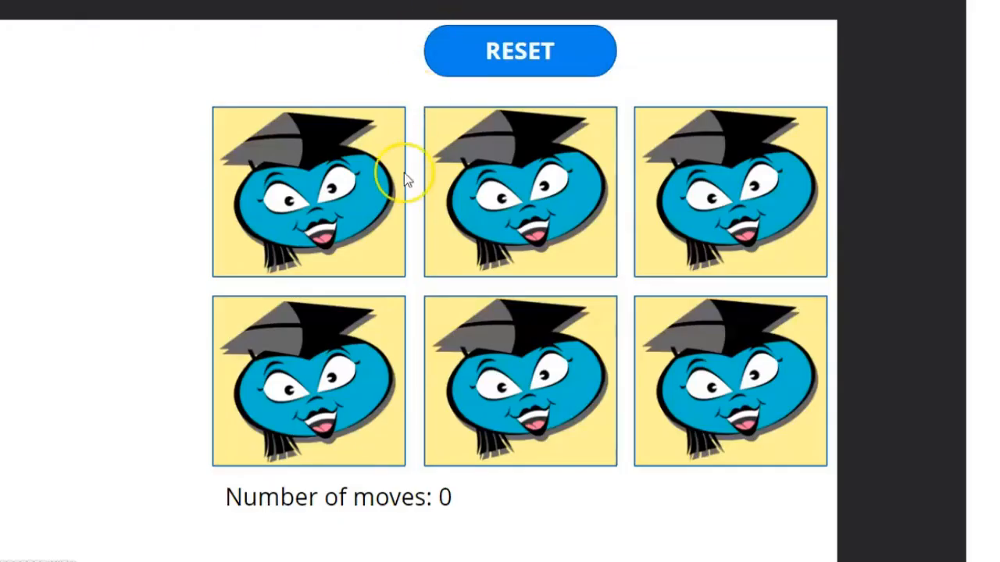
pyautogui.click(359, 241)
pyautogui.click(511, 242)
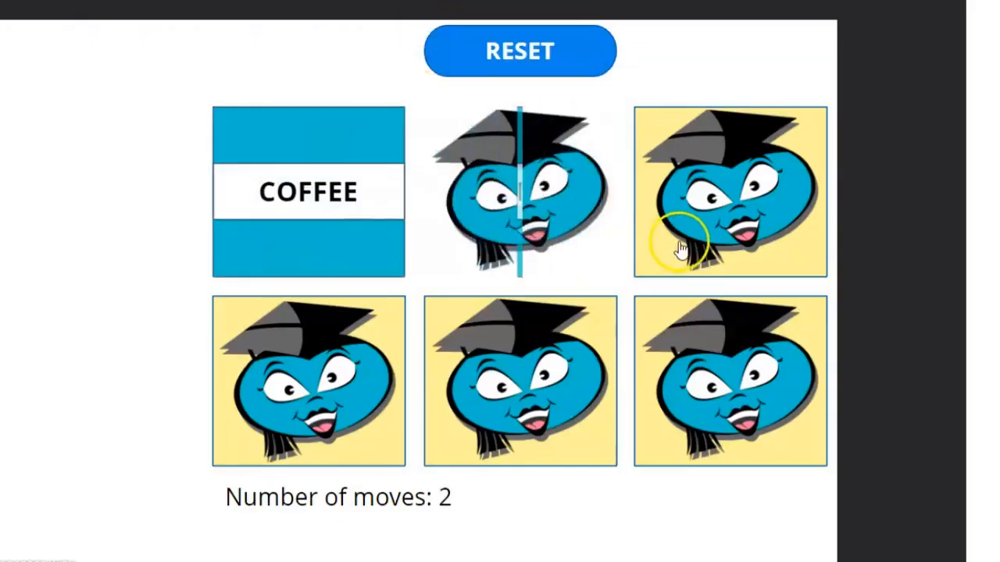
pyautogui.click(676, 250)
pyautogui.click(337, 375)
pyautogui.click(486, 401)
pyautogui.click(681, 386)
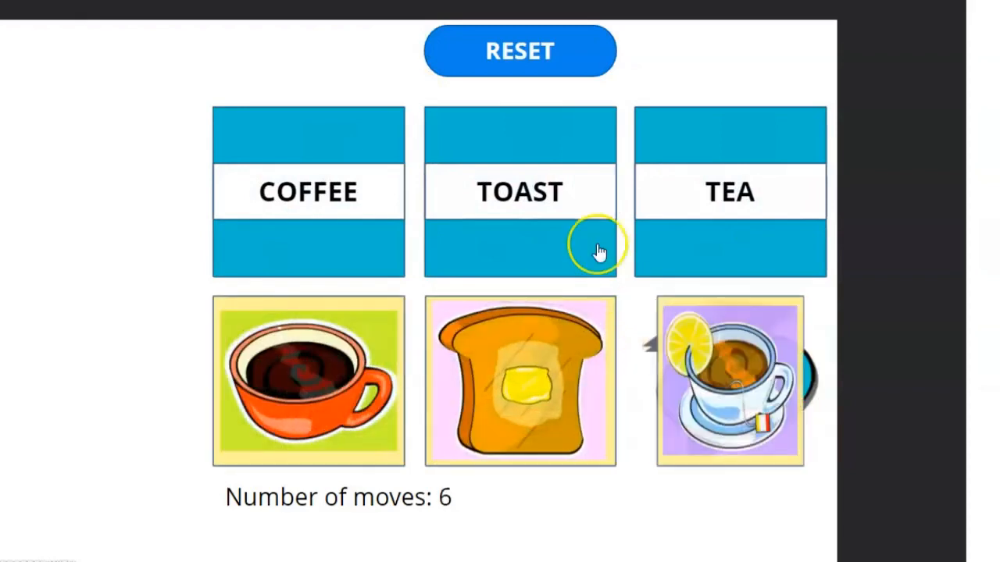
pyautogui.click(491, 71)
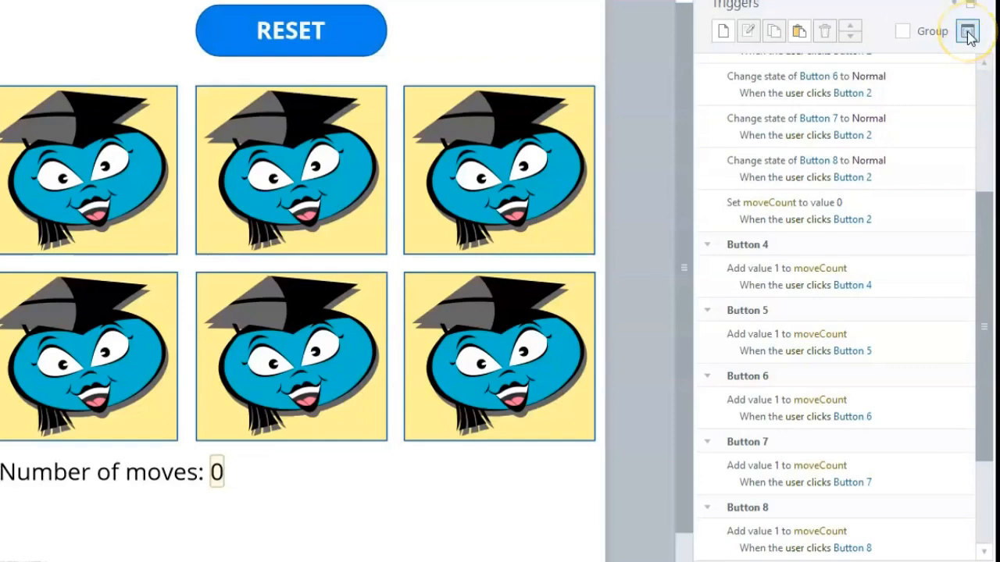
# - Create a project variable named COFFEE of type Number with default value 0
pyautogui.click(967, 31)
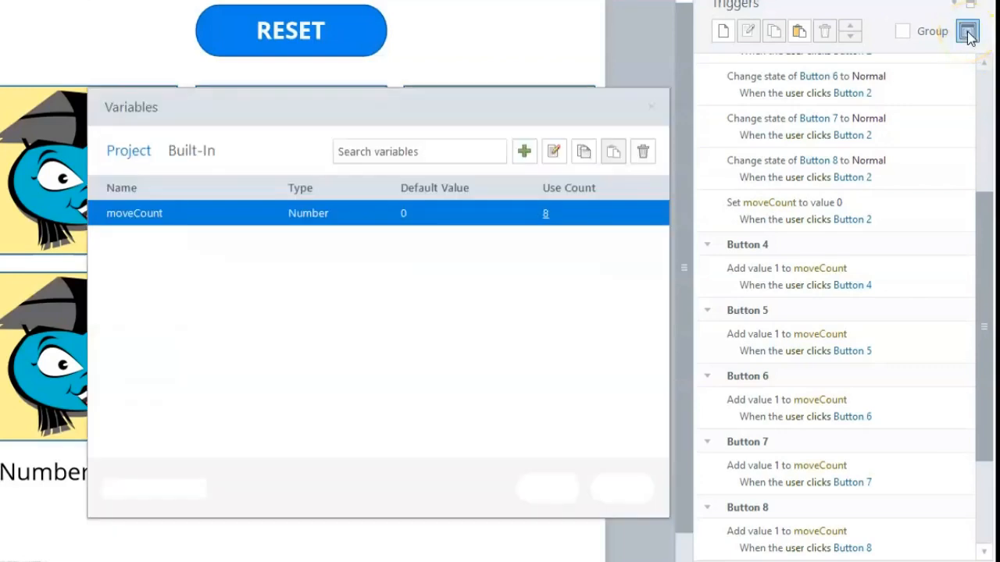
pyautogui.click(524, 152)
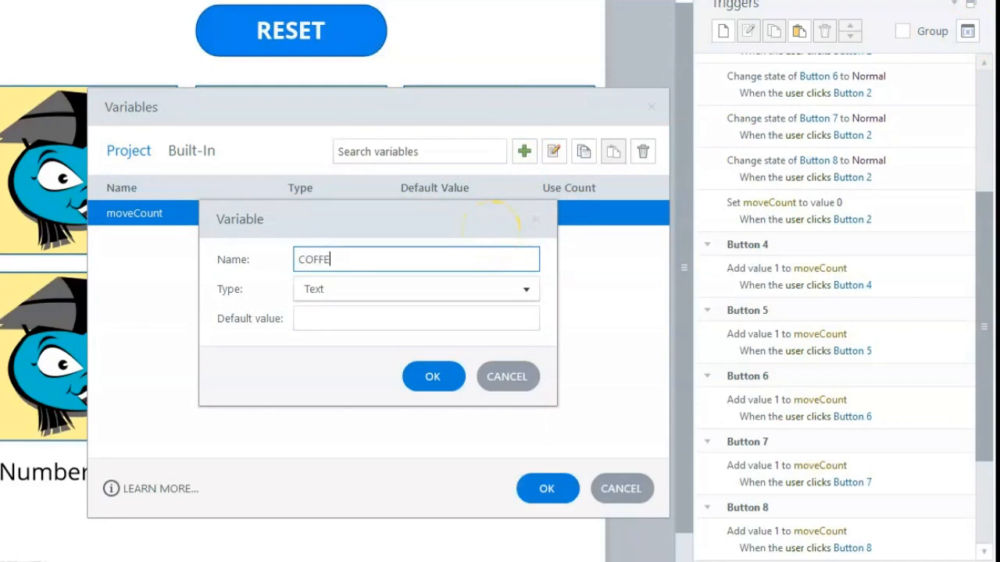
pyautogui.click(521, 290)
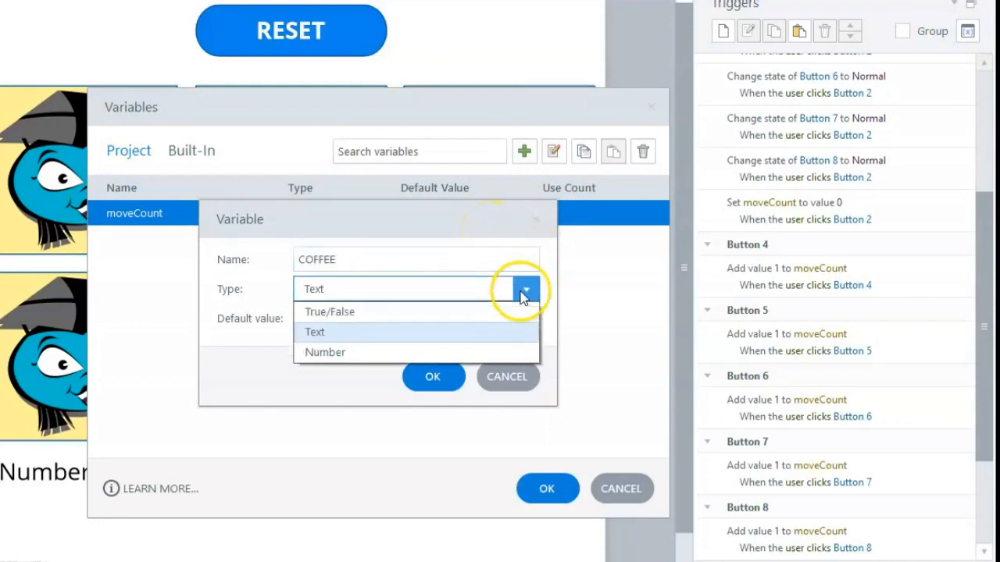
pyautogui.click(375, 353)
pyautogui.click(433, 375)
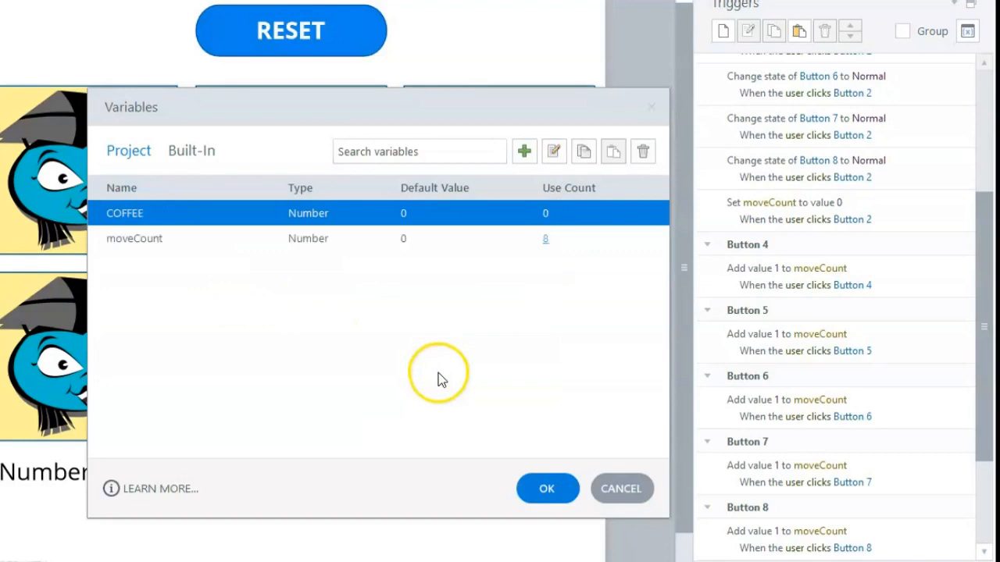
# - Create a project variable named TEA of type Number with default value 0
pyautogui.click(524, 152)
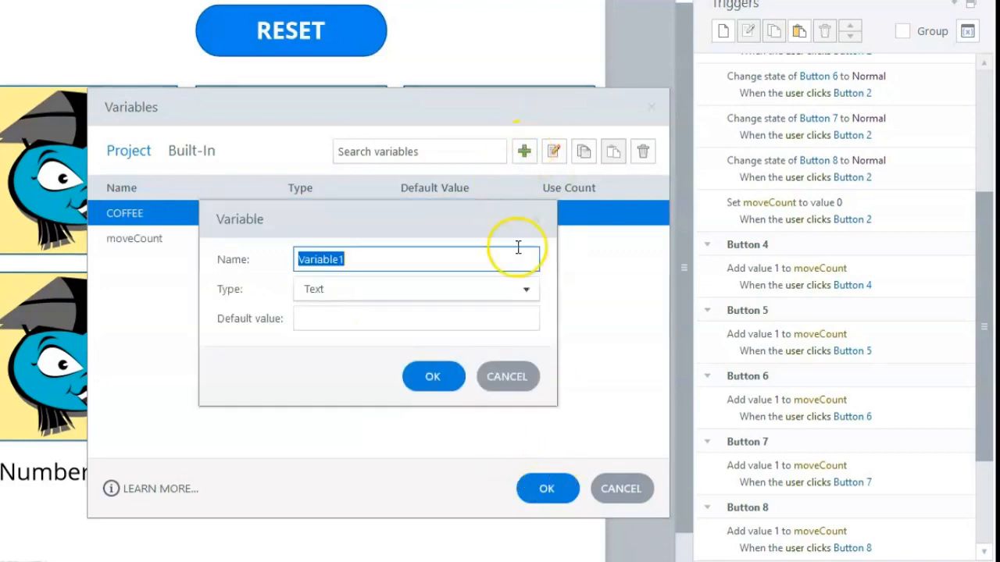
pyautogui.click(489, 290)
pyautogui.click(413, 351)
pyautogui.click(420, 372)
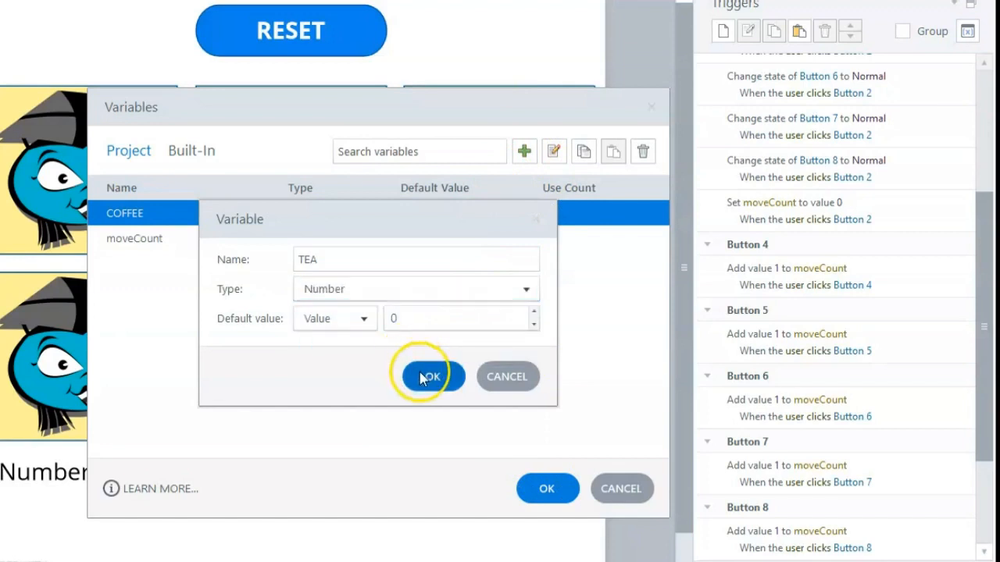
# - Create a project variable named TOAST of type Number
pyautogui.click(535, 153)
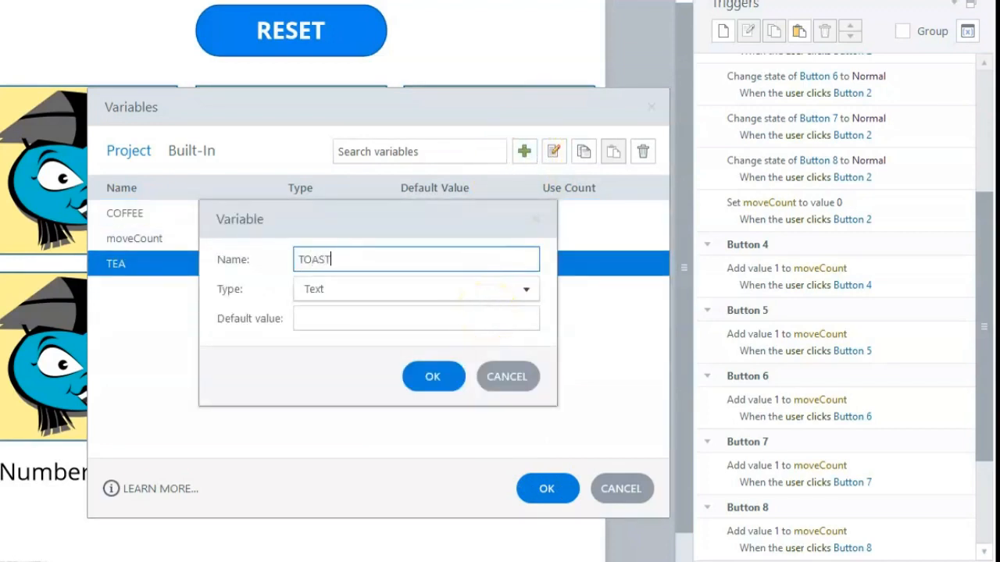
pyautogui.click(483, 294)
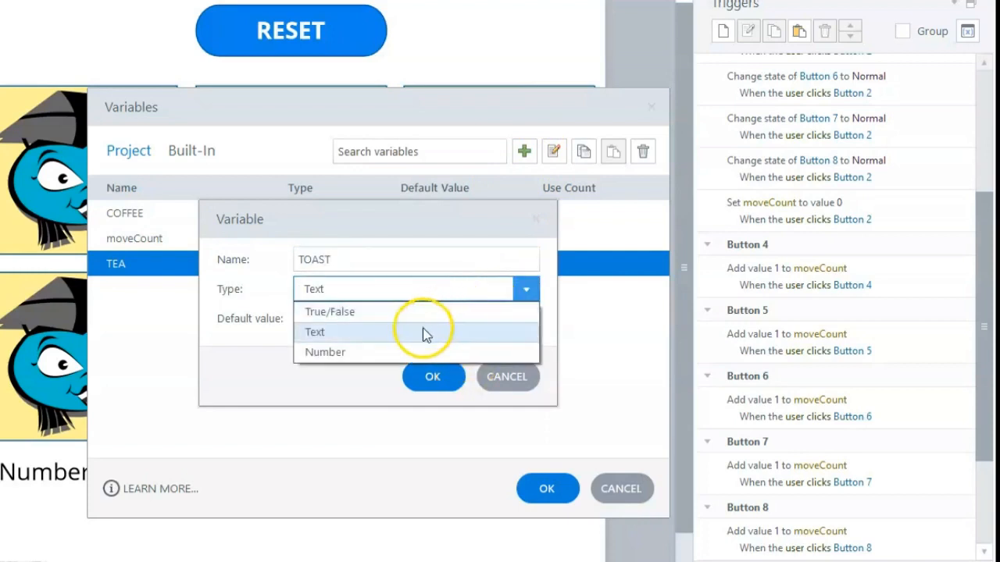
pyautogui.click(408, 353)
pyautogui.click(430, 373)
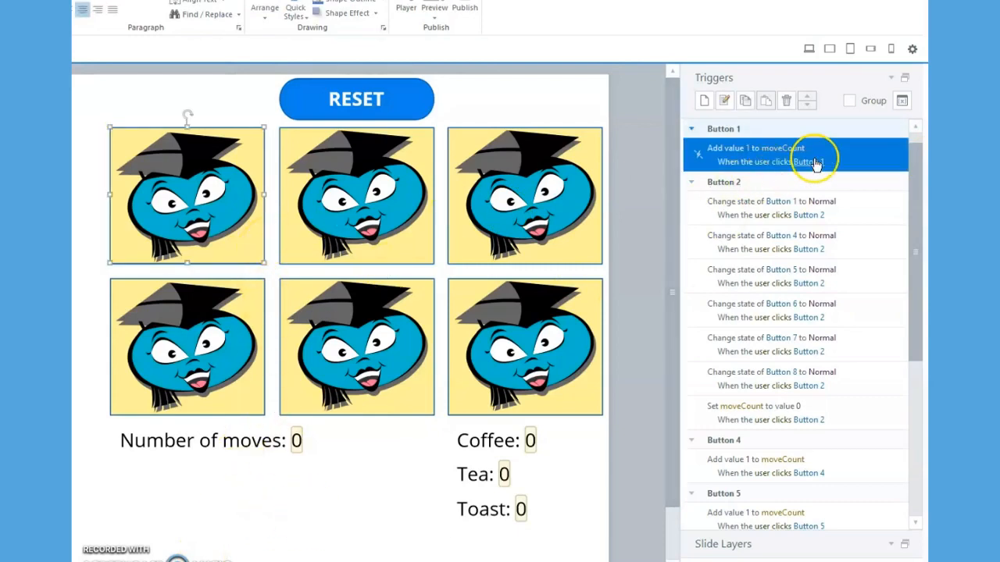
# - Duplicate Button 1's moveCount trigger and change the copy so it adds value 1 to COFFEE
pyautogui.rightClick(843, 160)
pyautogui.click(871, 180)
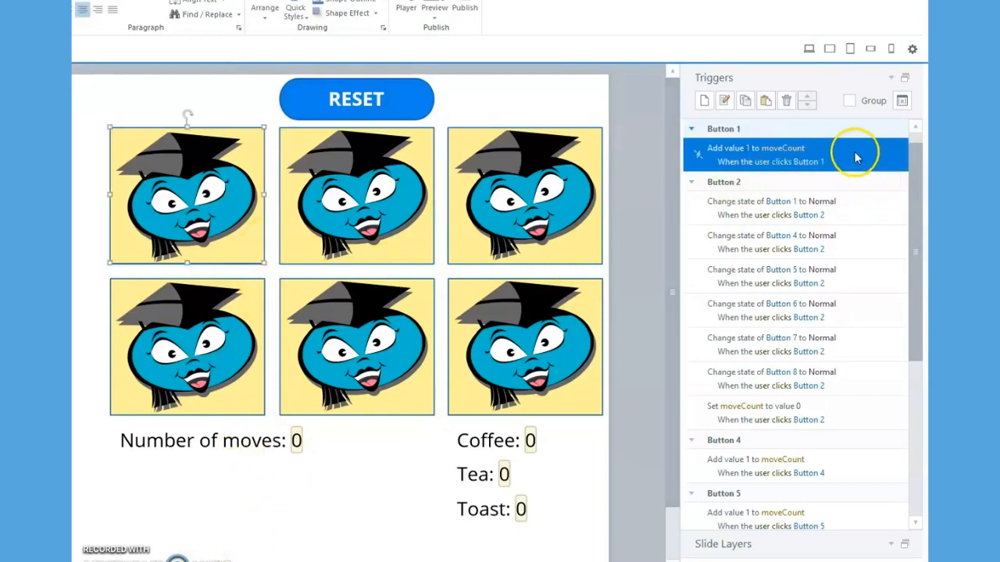
pyautogui.rightClick(856, 154)
pyautogui.click(884, 193)
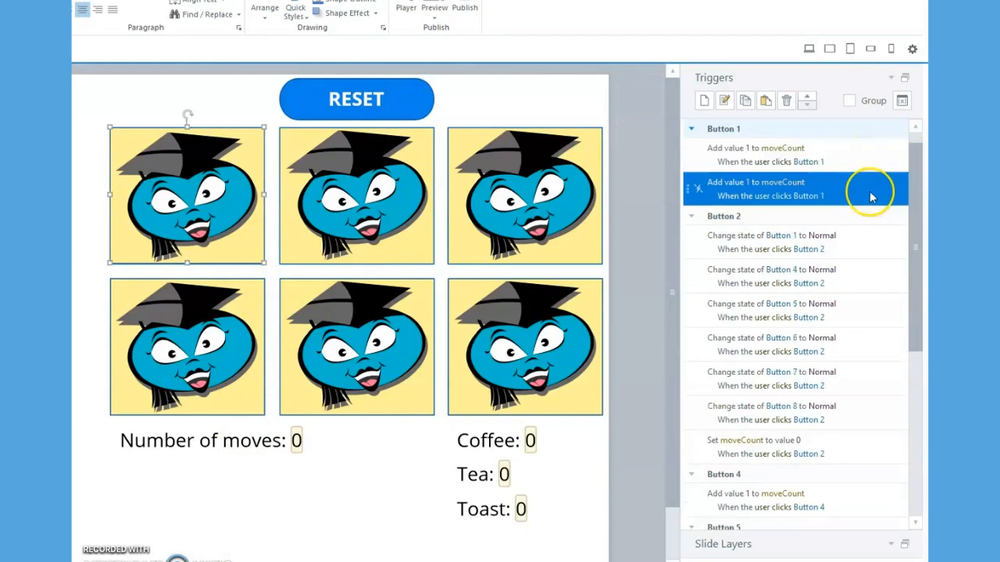
pyautogui.click(783, 186)
pyautogui.scroll(5, 792, 219)
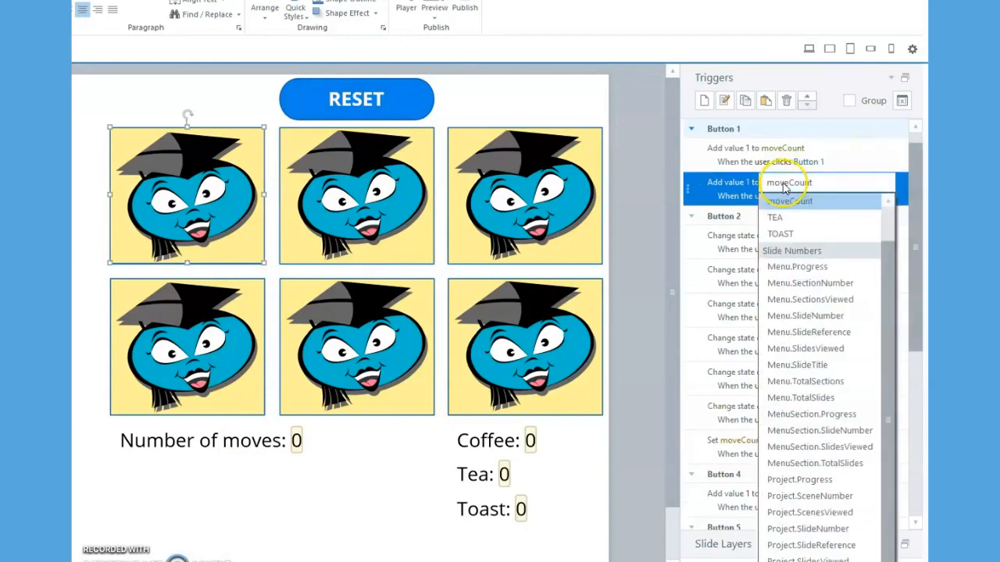
pyautogui.click(793, 234)
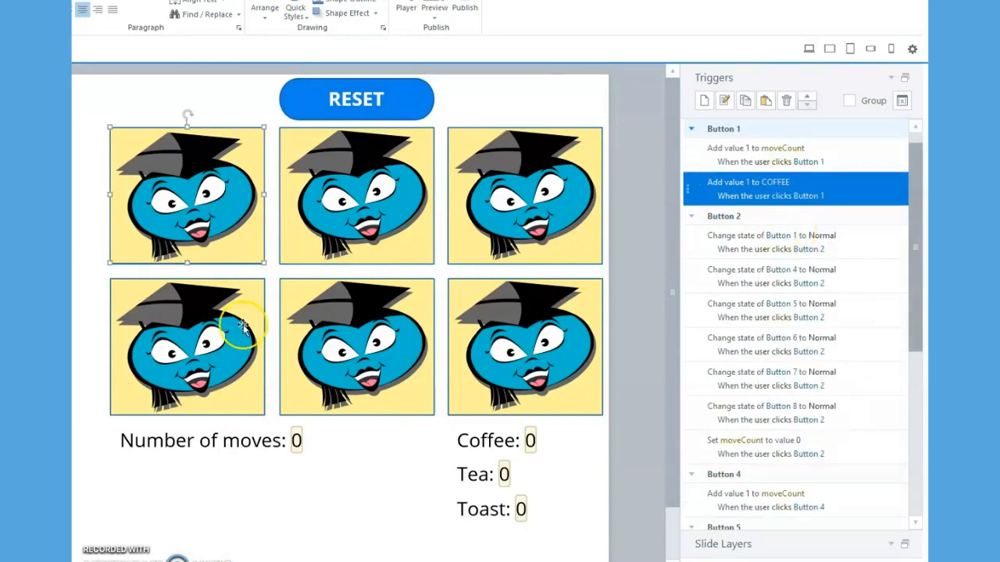
# - Paste the copied trigger onto Button 6, the first card of the lower row, and make it add value 1 to COFFEE
pyautogui.click(261, 360)
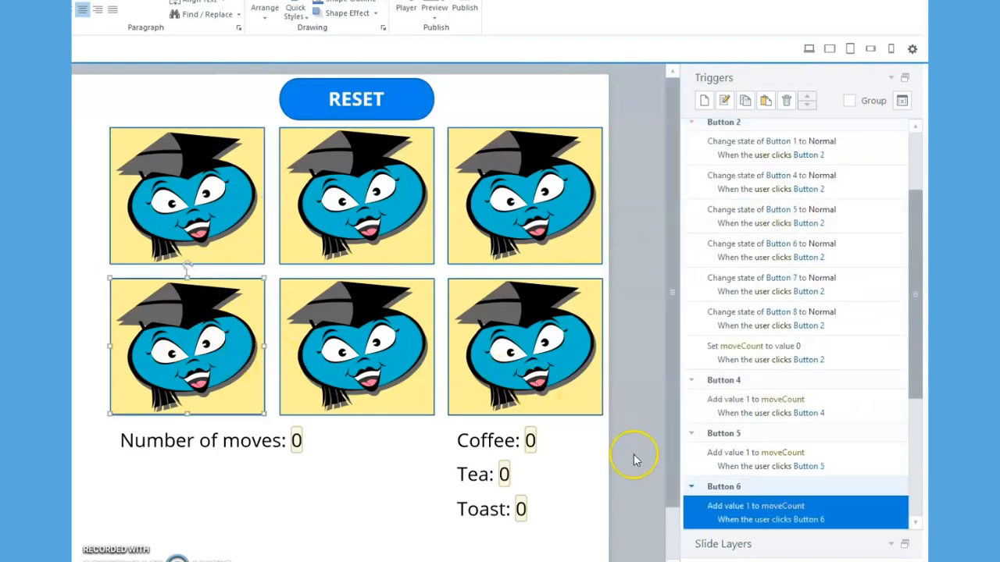
pyautogui.rightClick(839, 523)
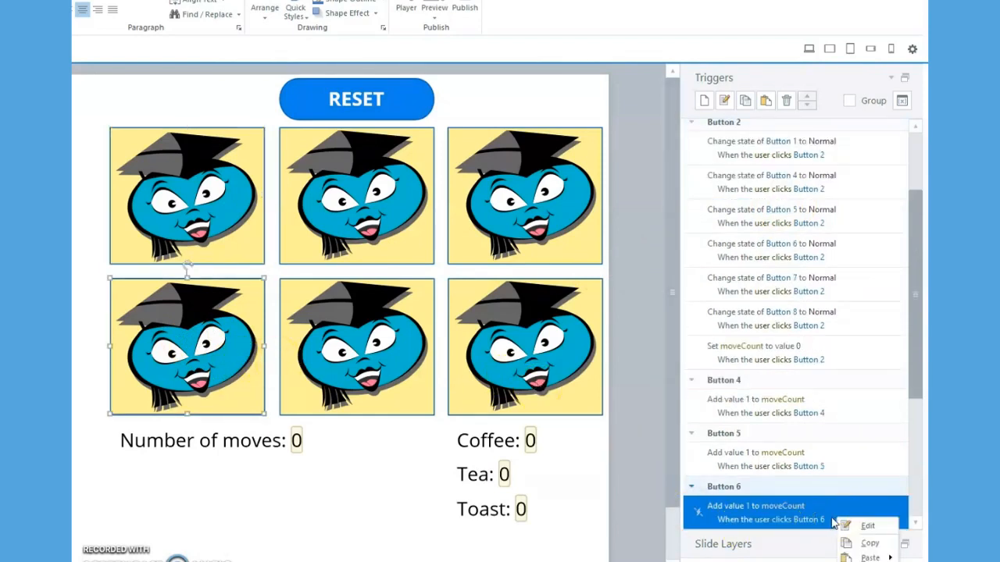
pyautogui.rightClick(857, 519)
pyautogui.click(878, 559)
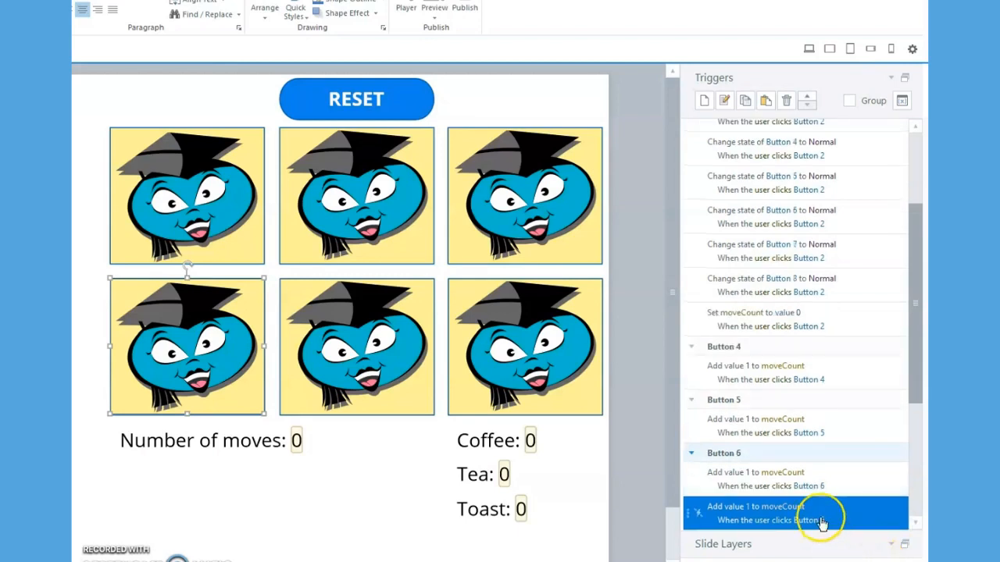
pyautogui.click(783, 508)
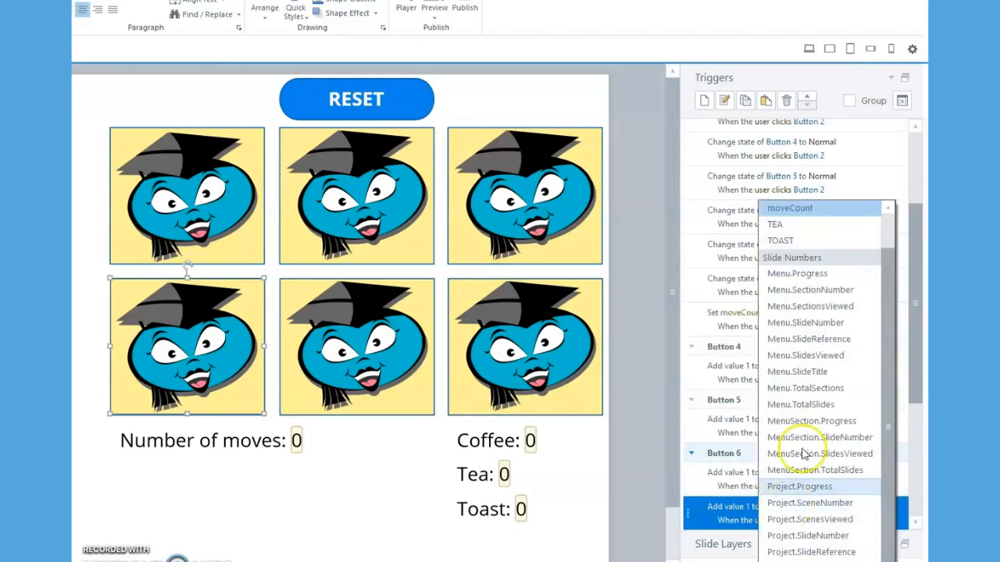
pyautogui.scroll(3, 789, 312)
pyautogui.click(783, 241)
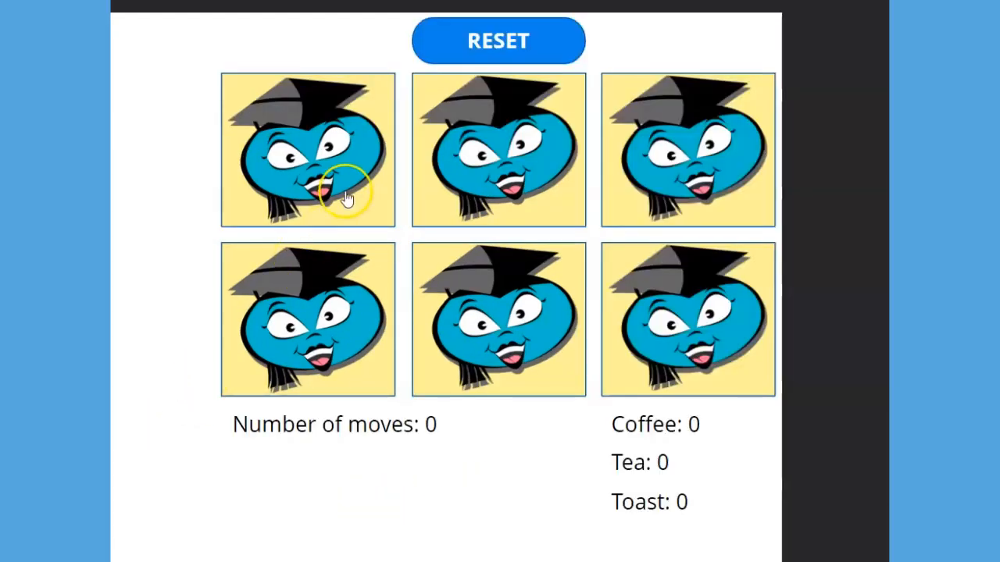
# - Flip all six cards in the preview to test the Coffee counter, and reset the game
pyautogui.click(346, 195)
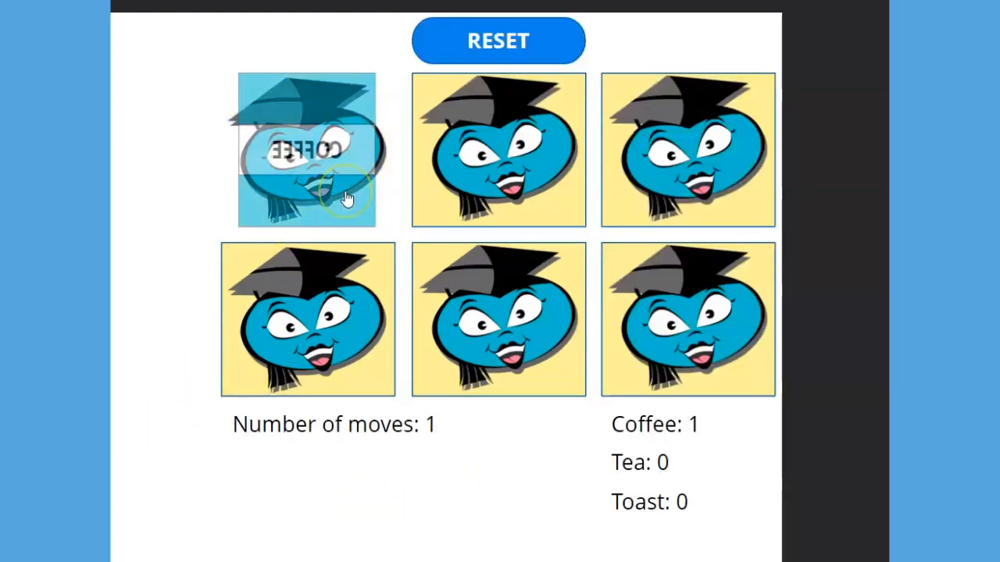
pyautogui.click(503, 192)
pyautogui.click(649, 193)
pyautogui.click(651, 299)
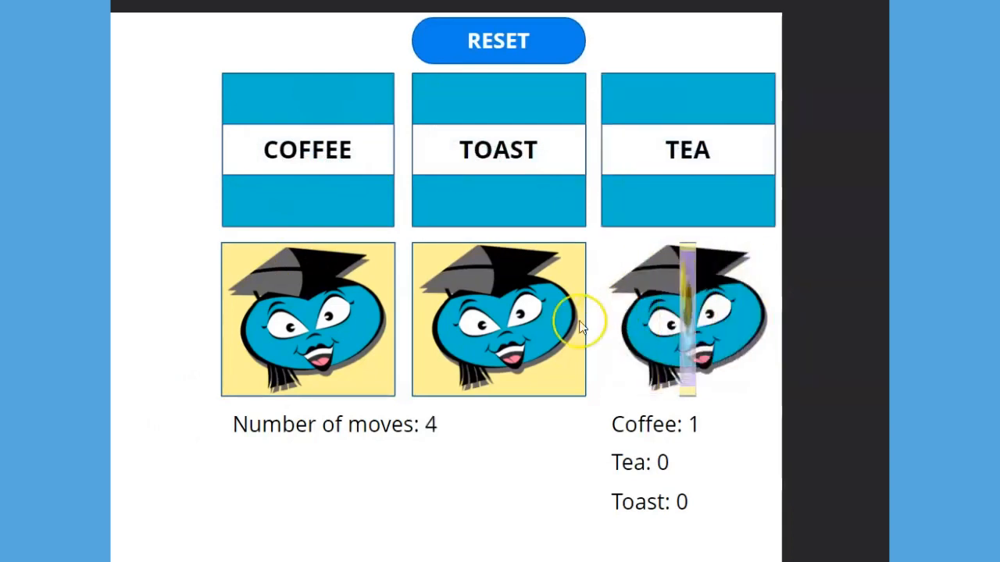
pyautogui.click(504, 348)
pyautogui.click(325, 356)
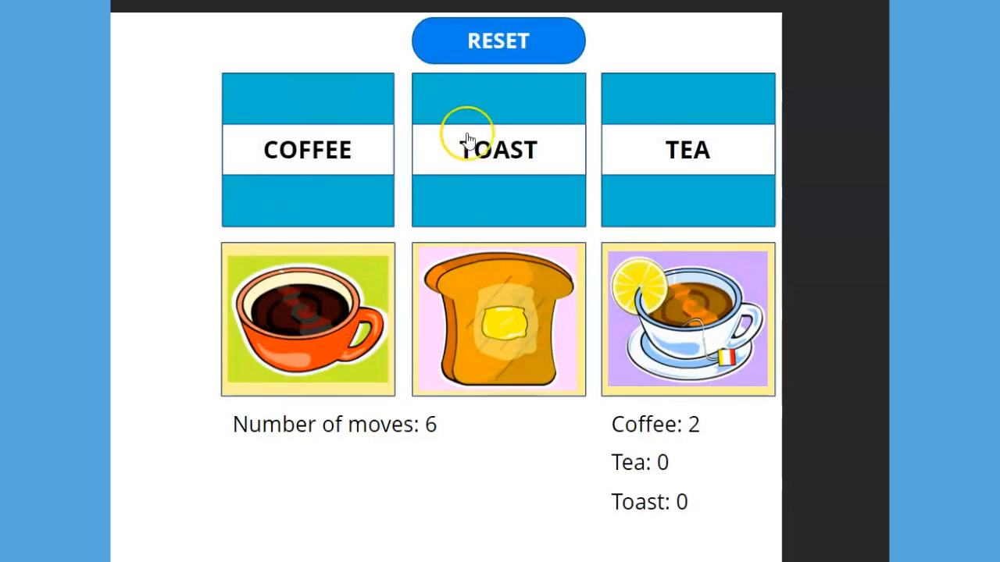
pyautogui.click(482, 62)
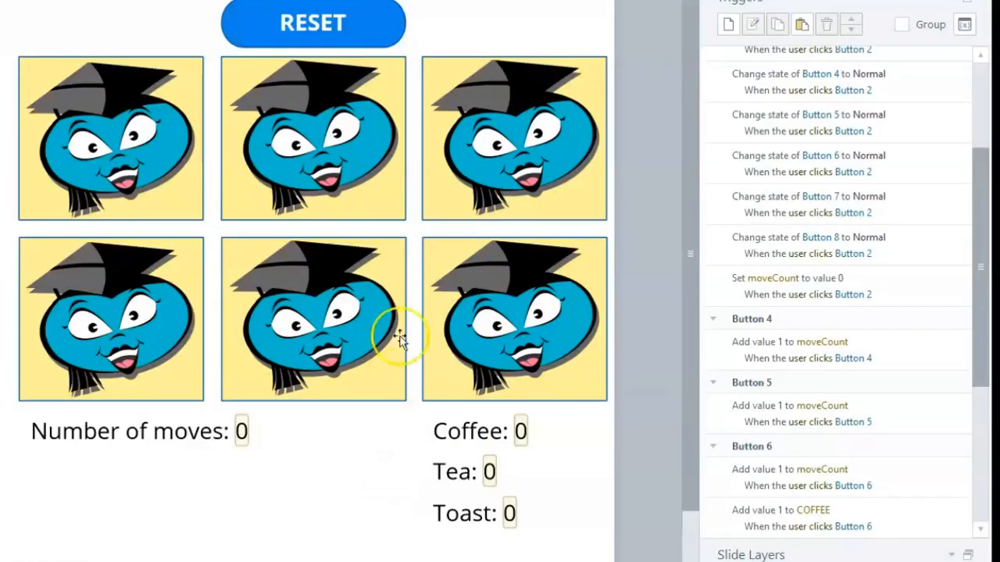
# - Duplicate the RESET button's moveCount trigger and change the copy so it sets COFFEE to value 0
pyautogui.click(397, 30)
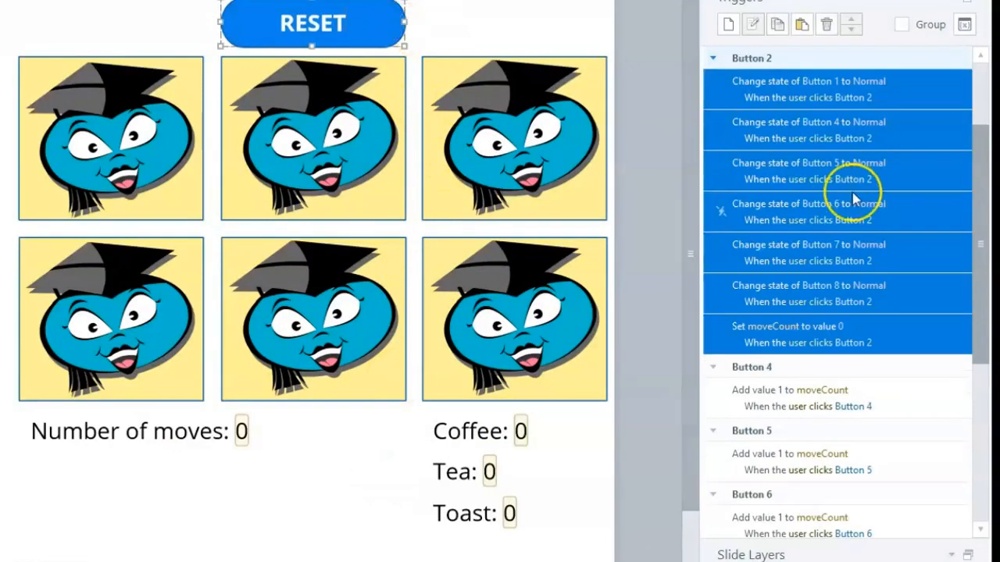
pyautogui.click(901, 336)
pyautogui.rightClick(904, 338)
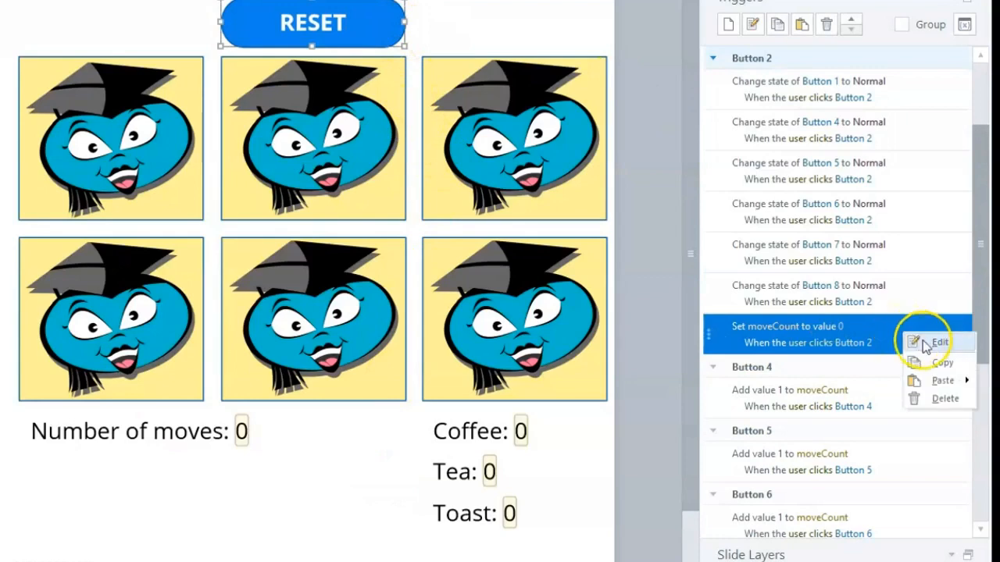
pyautogui.click(941, 362)
pyautogui.rightClick(917, 338)
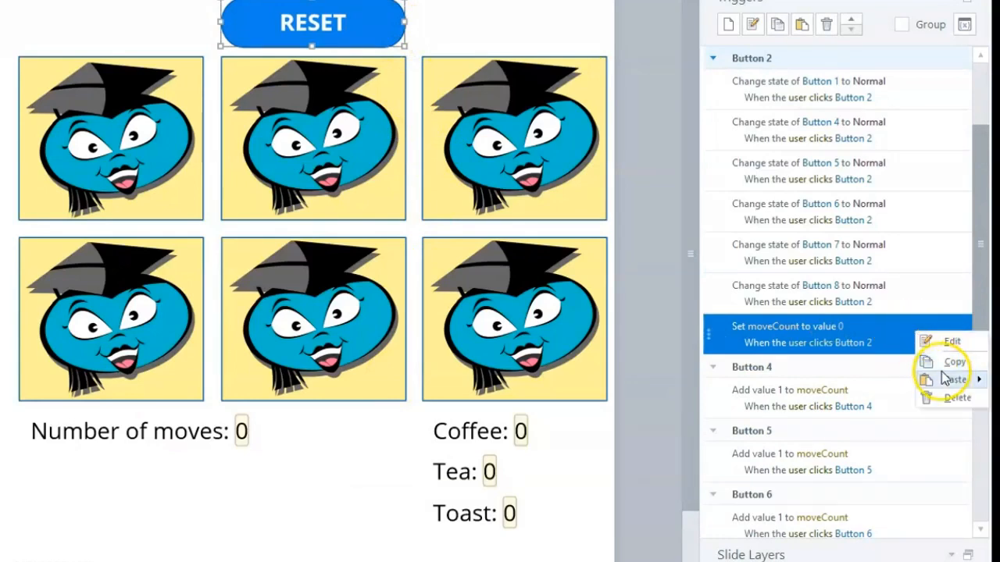
pyautogui.click(949, 379)
pyautogui.click(770, 368)
pyautogui.scroll(2, 795, 361)
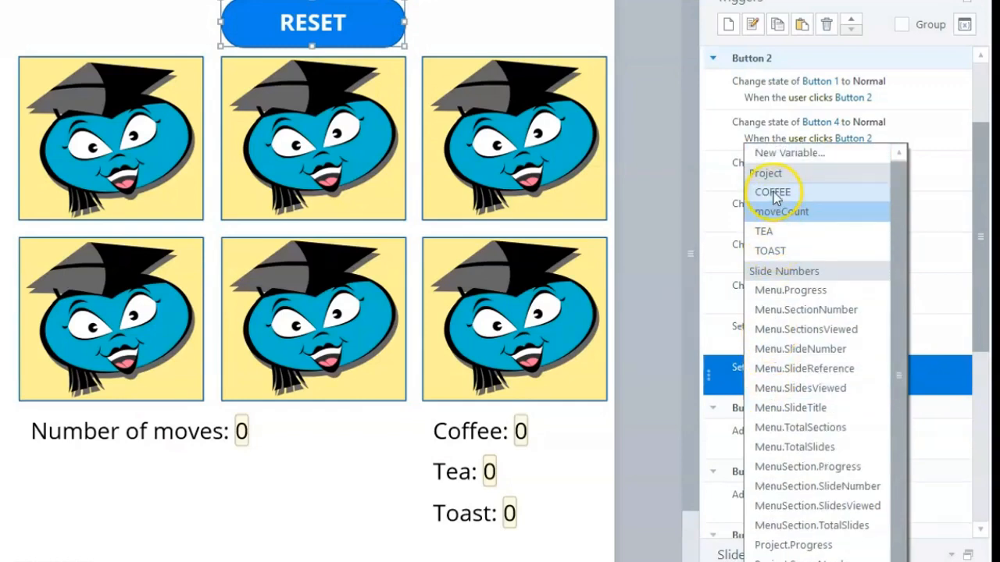
pyautogui.click(775, 198)
# - Paste the reset trigger onto the RESET button again and change it so it sets TEA to value 0
pyautogui.rightClick(914, 378)
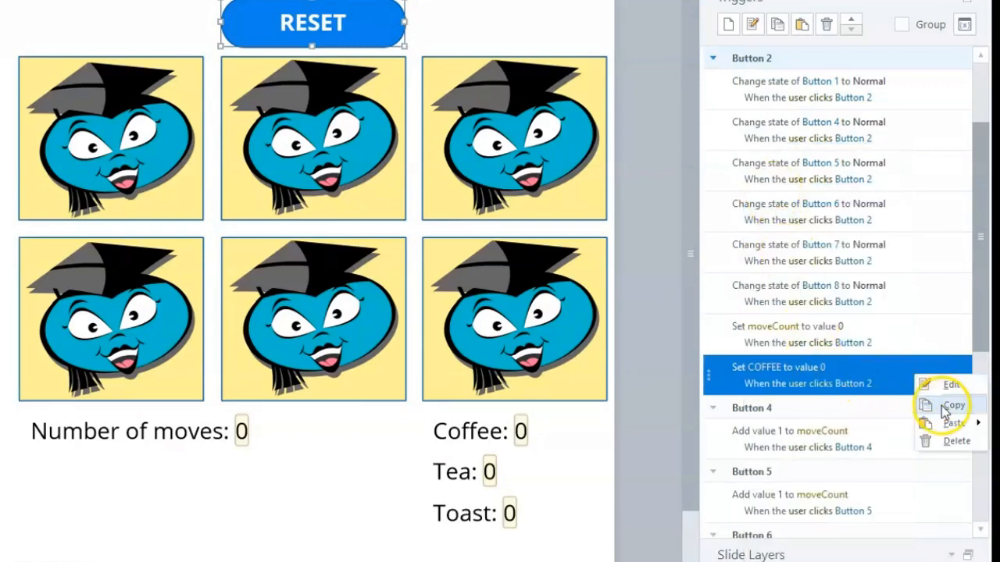
pyautogui.click(952, 423)
pyautogui.click(781, 409)
pyautogui.scroll(2, 769, 390)
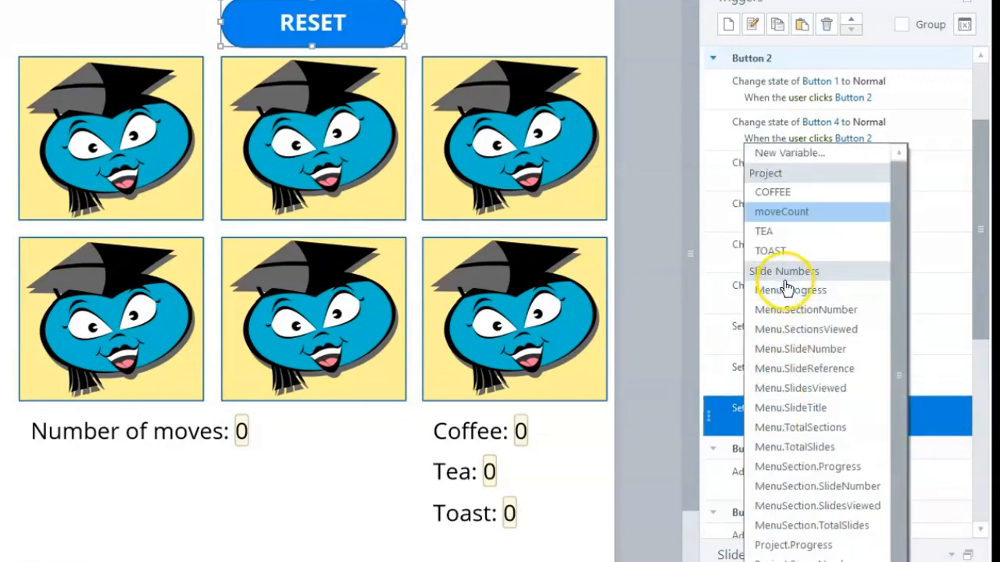
pyautogui.click(764, 235)
# - Paste the copied reset trigger onto the RESET button once more and change it so it sets TOAST to value 0
pyautogui.rightClick(931, 430)
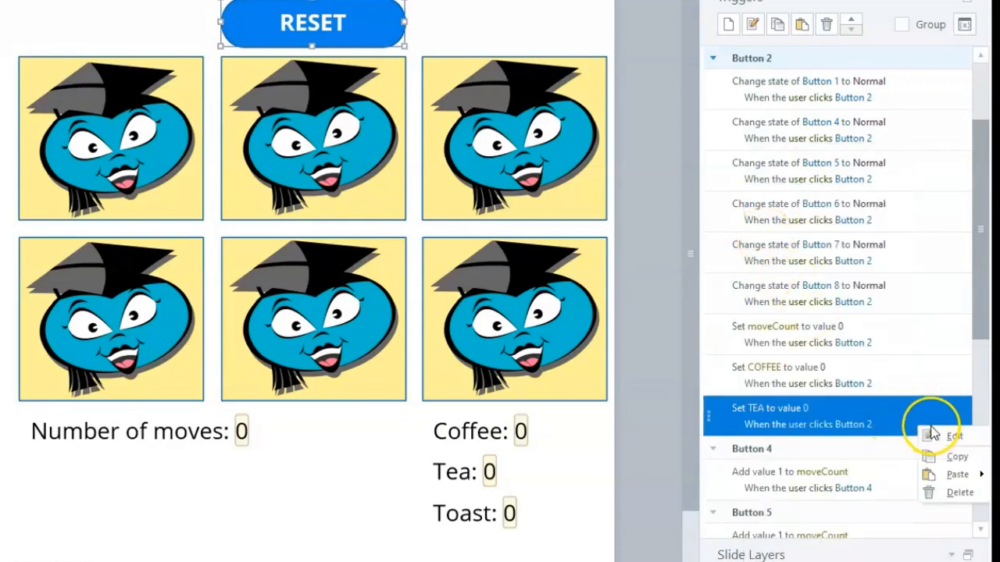
pyautogui.click(954, 475)
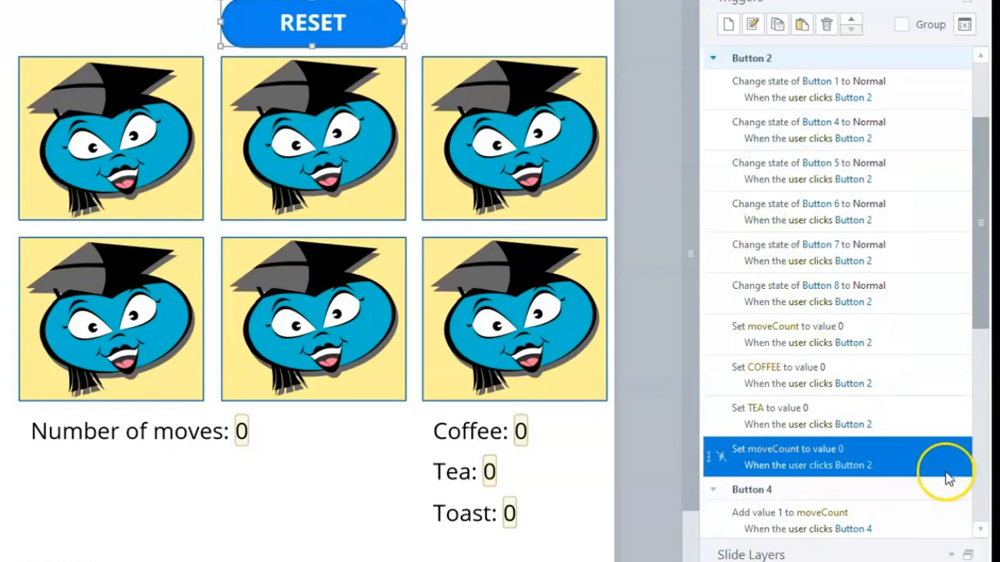
pyautogui.rightClick(772, 453)
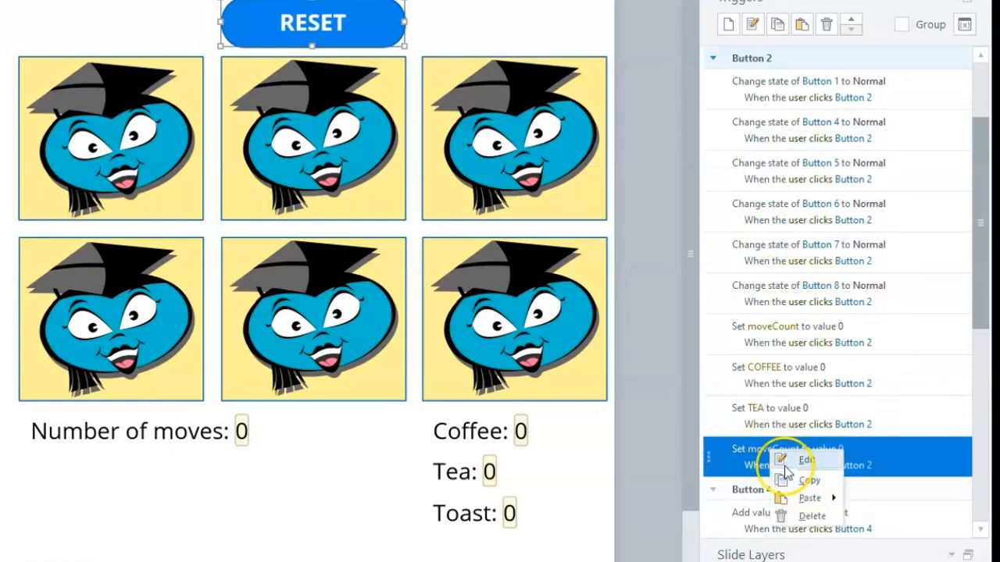
pyautogui.click(765, 461)
pyautogui.click(765, 458)
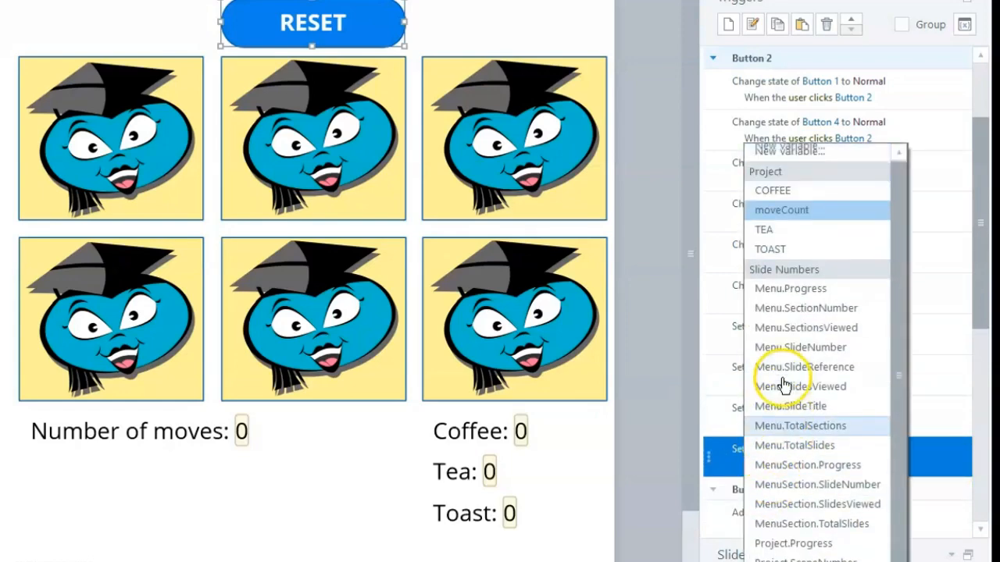
pyautogui.click(773, 251)
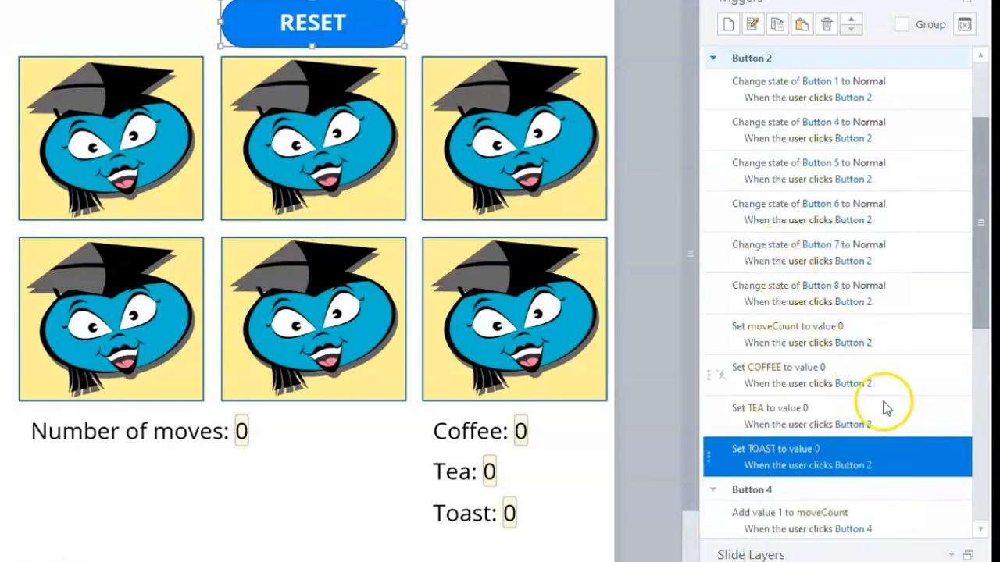
pyautogui.click(652, 480)
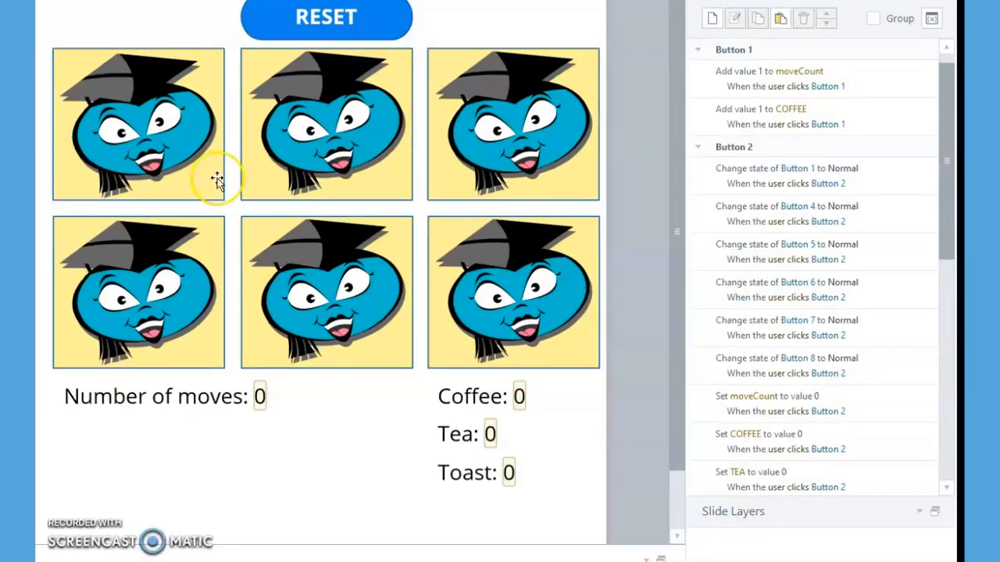
# - Copy the first card's COFFEE trigger onto Button 4, the middle card of the upper row, and make it add value 1 to TOAST
pyautogui.click(195, 199)
pyautogui.click(904, 116)
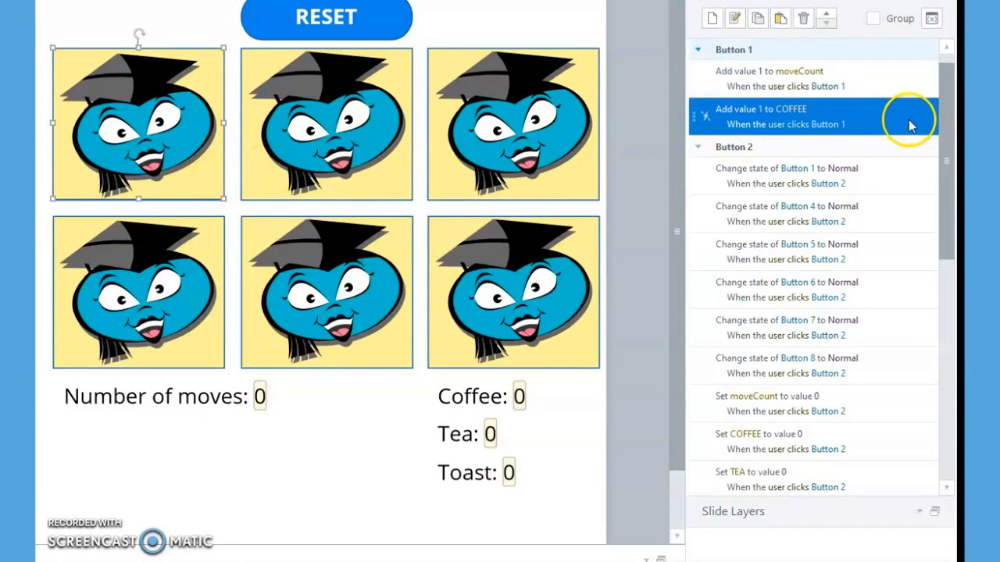
pyautogui.rightClick(894, 121)
pyautogui.click(924, 150)
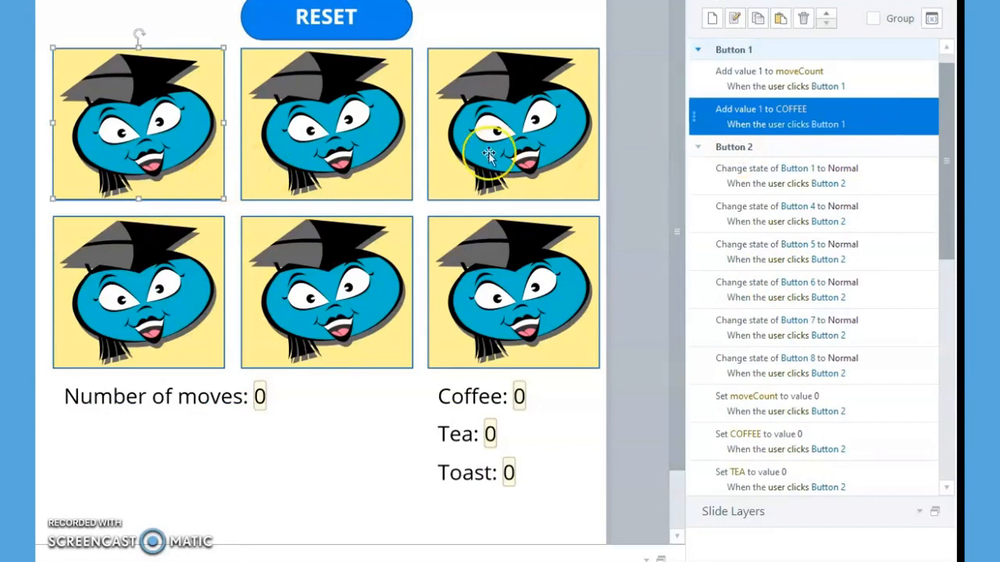
pyautogui.click(393, 172)
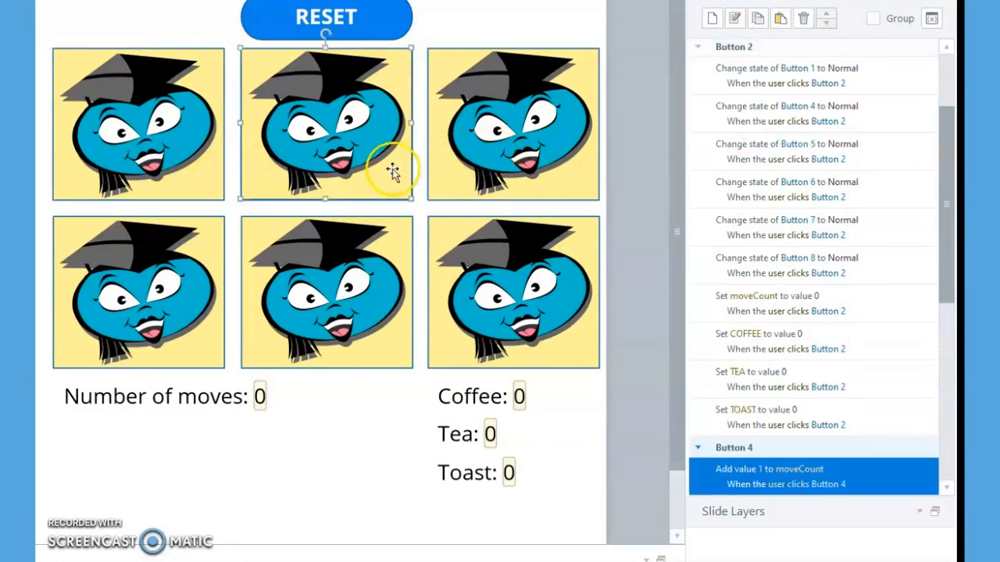
pyautogui.rightClick(884, 484)
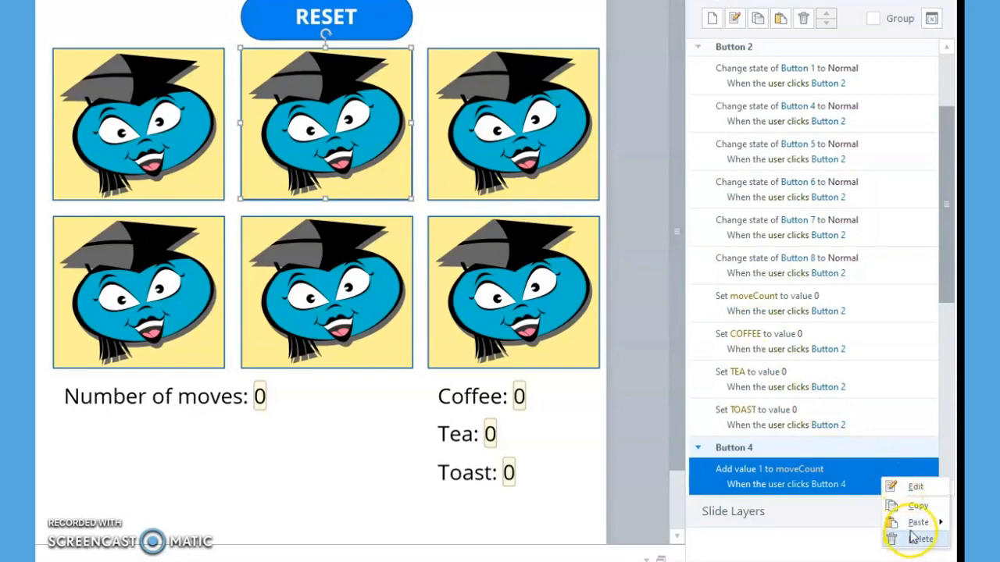
pyautogui.click(918, 521)
pyautogui.click(791, 470)
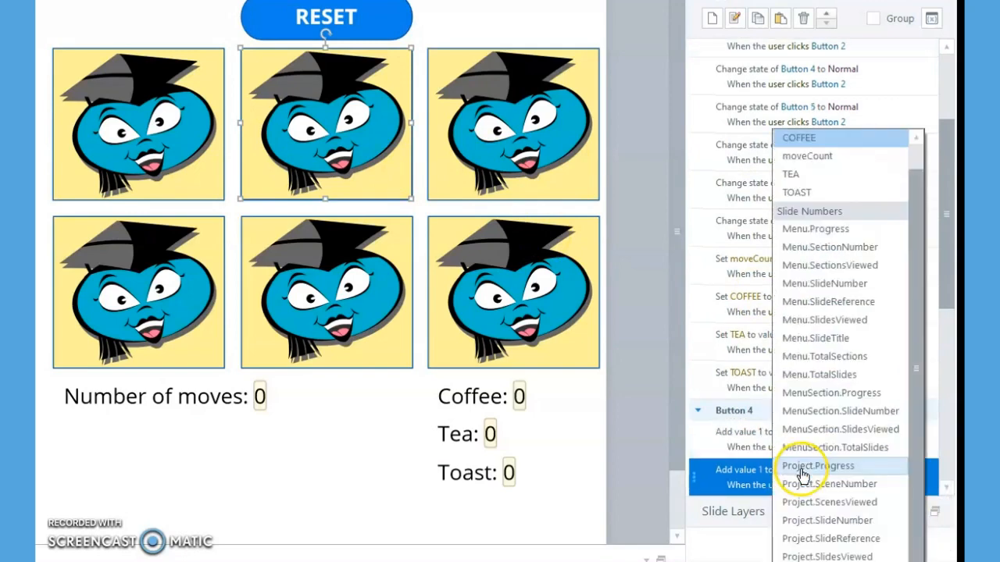
pyautogui.click(797, 191)
# - Paste the copied trigger onto Button 7, the middle card of the lower row, and make it add value 1 to TOAST
pyautogui.click(406, 326)
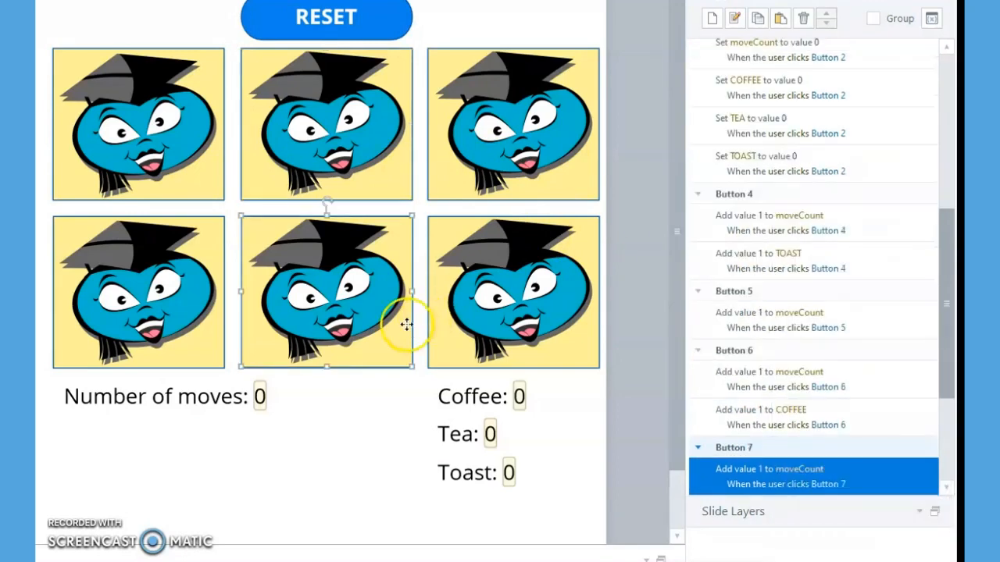
pyautogui.rightClick(892, 485)
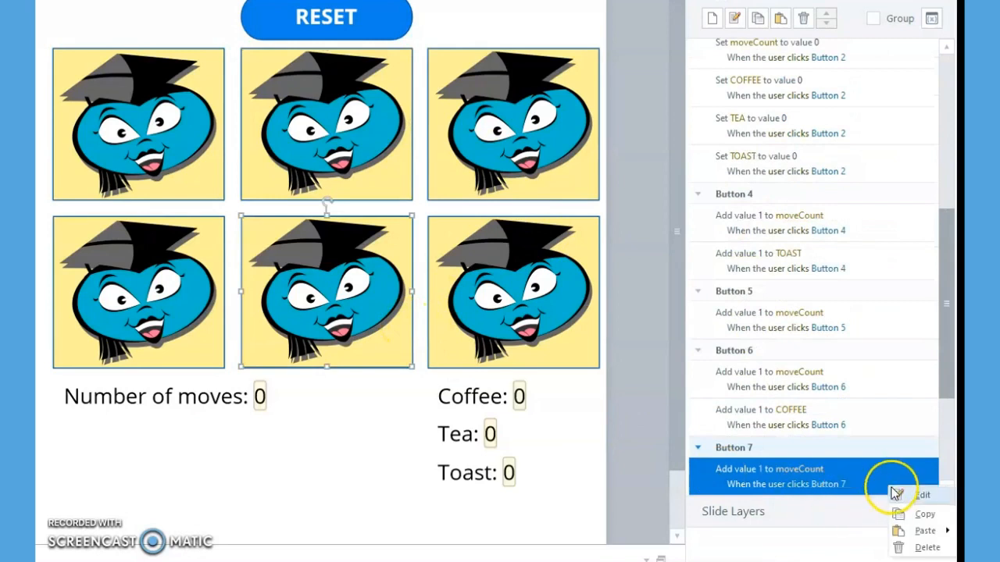
pyautogui.click(918, 528)
pyautogui.click(793, 471)
pyautogui.scroll(3, 791, 478)
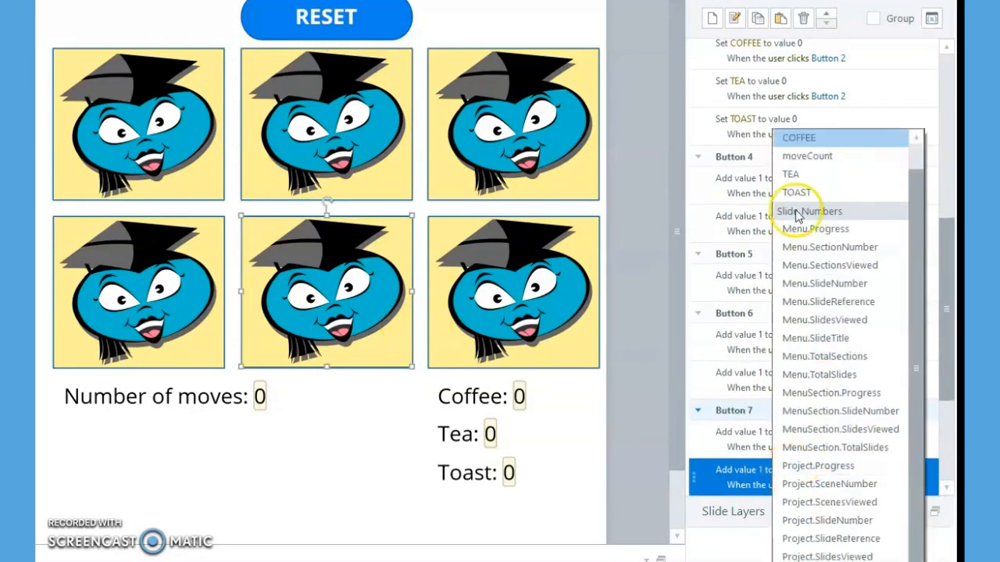
pyautogui.click(797, 194)
# - Paste the copied trigger onto Button 5, the last card of the upper row, and make it add value 1 to TEA
pyautogui.click(573, 158)
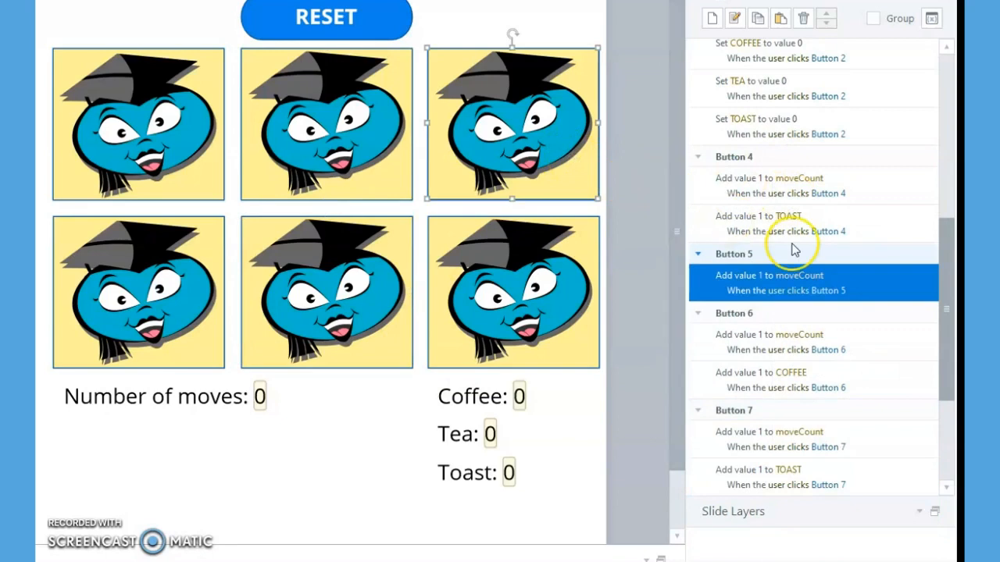
pyautogui.rightClick(881, 284)
pyautogui.click(910, 329)
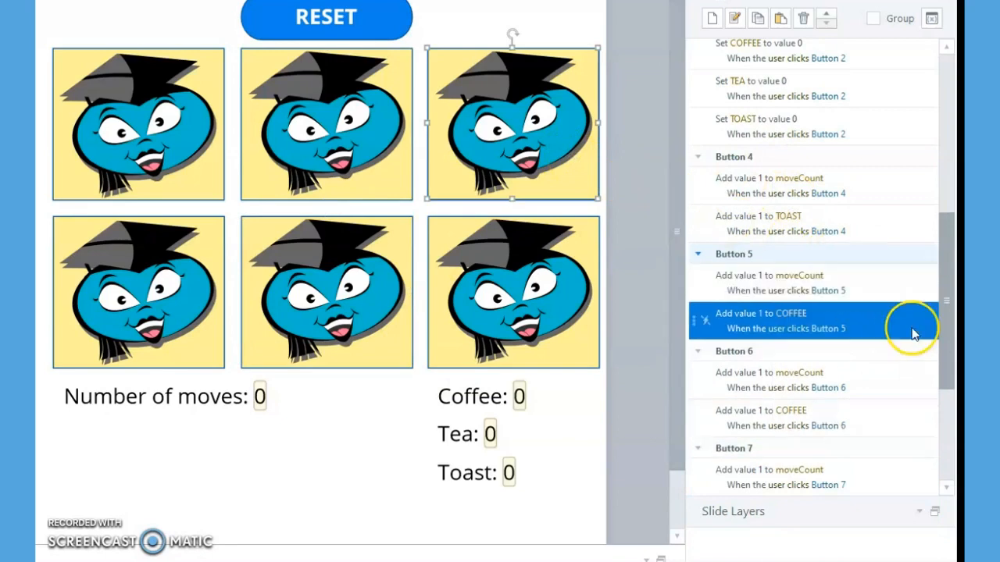
pyautogui.click(816, 323)
pyautogui.scroll(5, 806, 226)
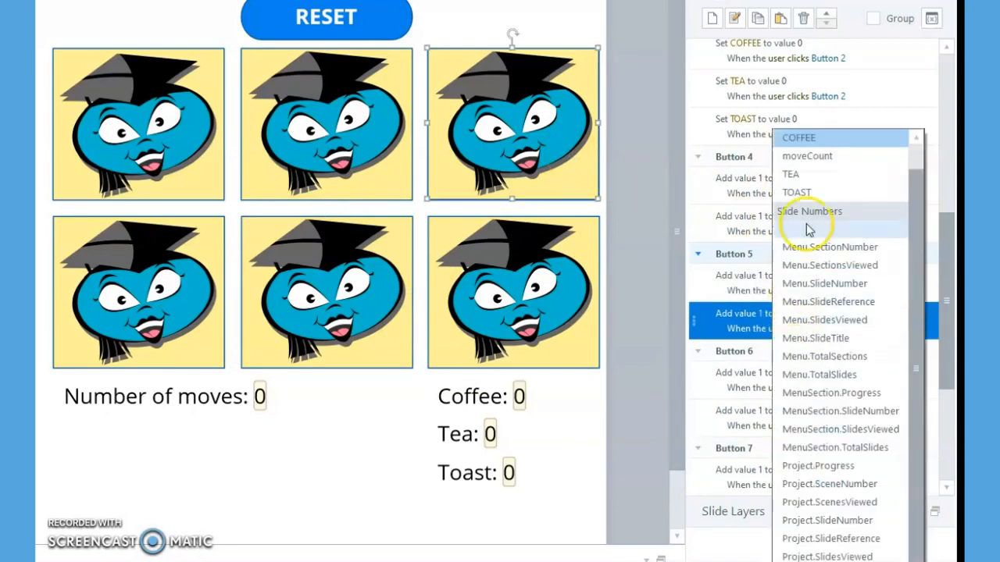
pyautogui.click(801, 173)
# - Paste the copied trigger onto Button 8, the last card of the lower row, and make it add value 1 to TEA
pyautogui.click(582, 304)
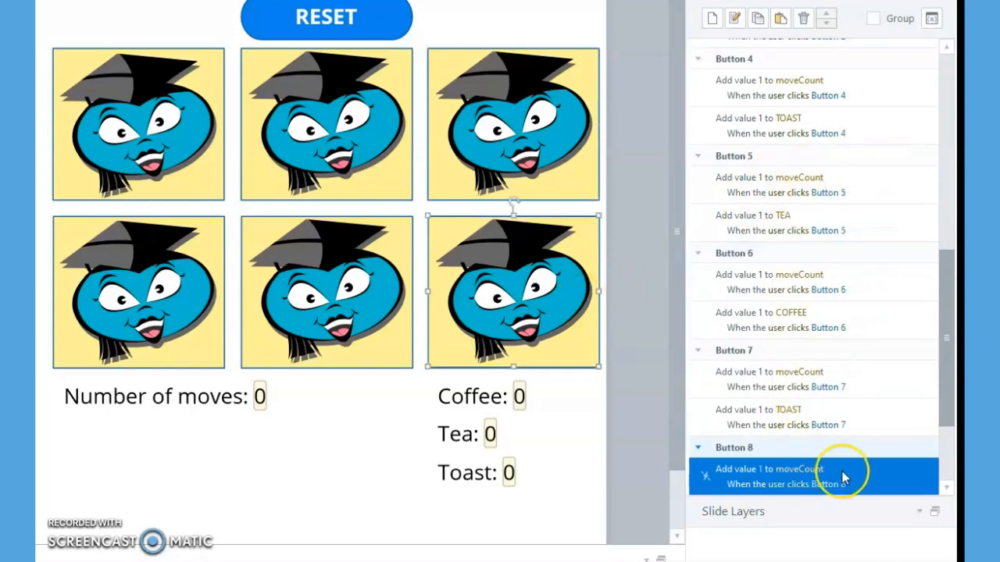
pyautogui.rightClick(876, 478)
pyautogui.click(906, 520)
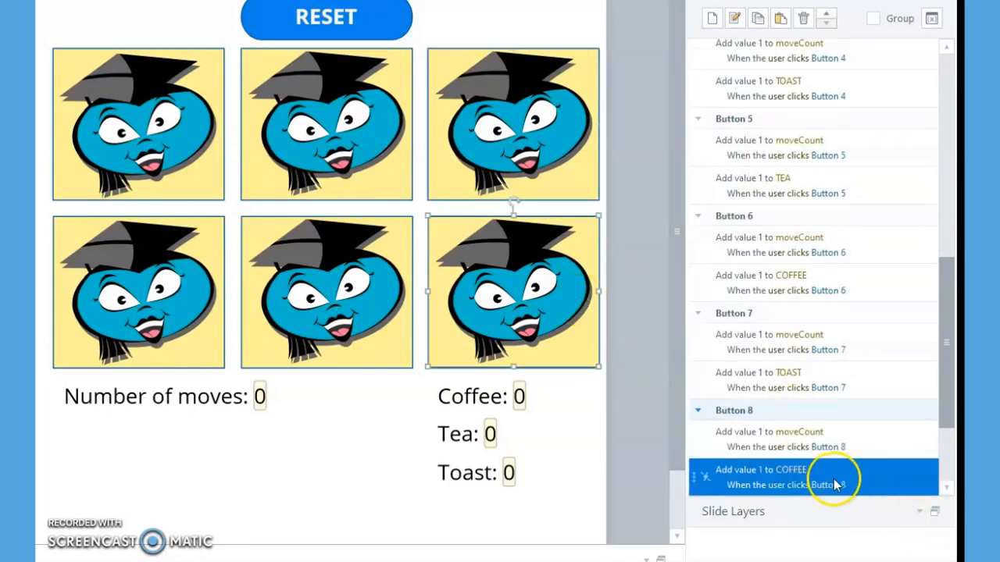
pyautogui.click(791, 469)
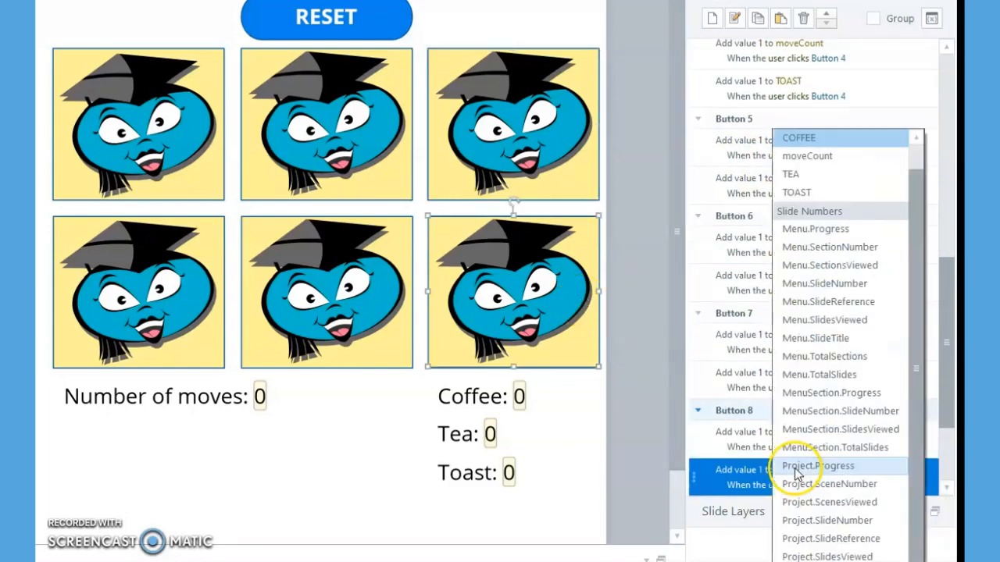
pyautogui.click(803, 179)
# - Flip all six cards in the preview to test the Coffee, Tea and Toast counters, and reset the game
pyautogui.click(427, 500)
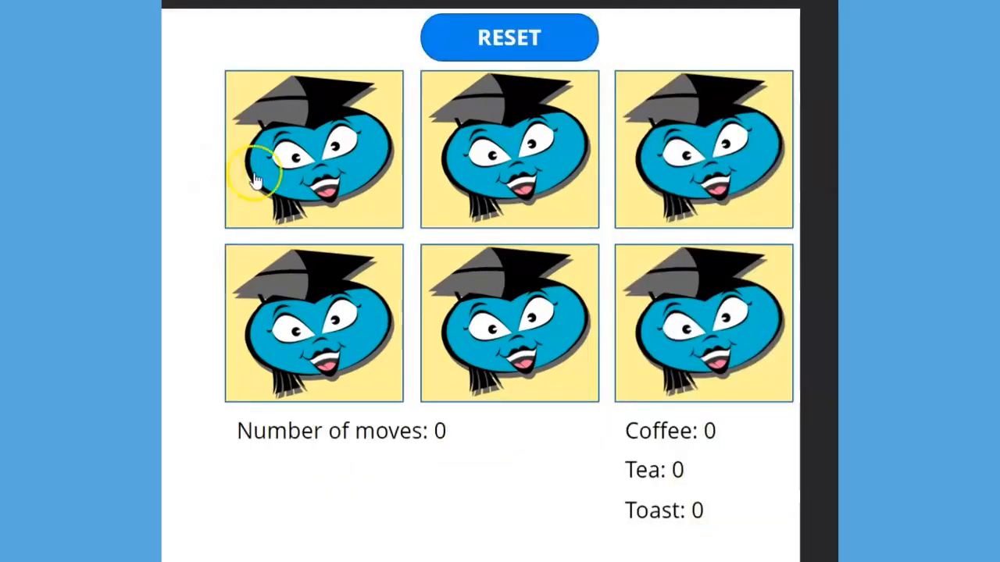
pyautogui.click(273, 168)
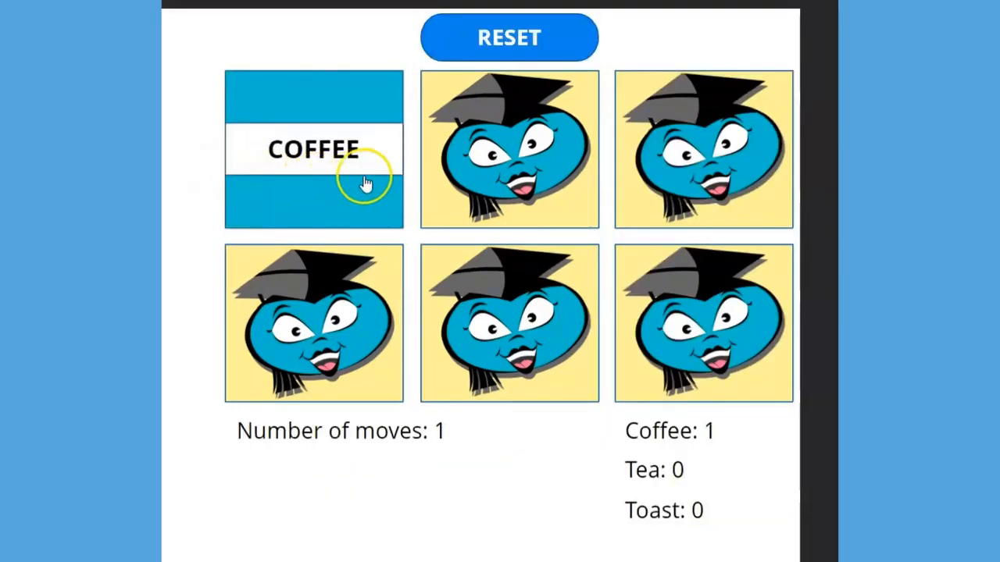
pyautogui.click(513, 181)
pyautogui.click(648, 179)
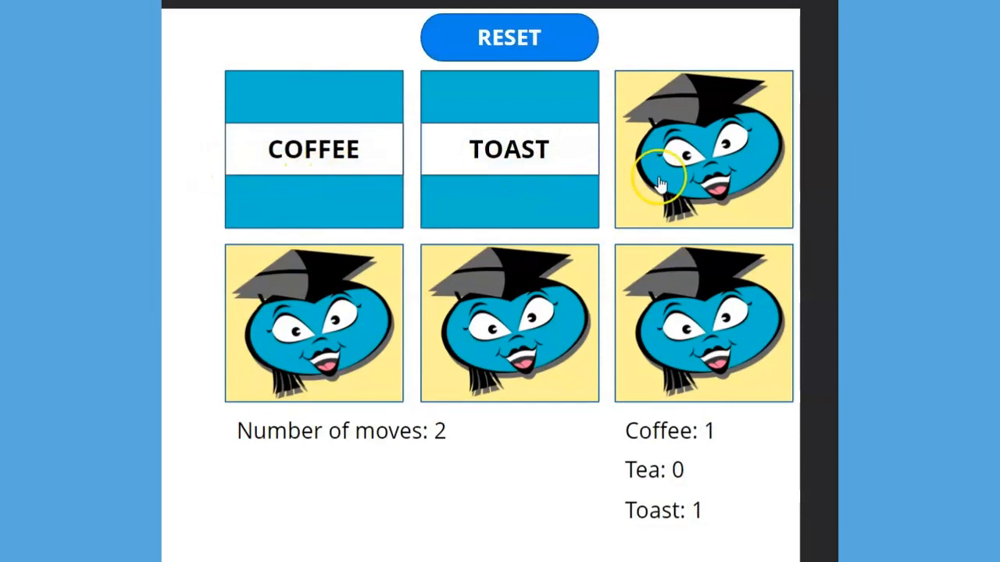
pyautogui.click(674, 289)
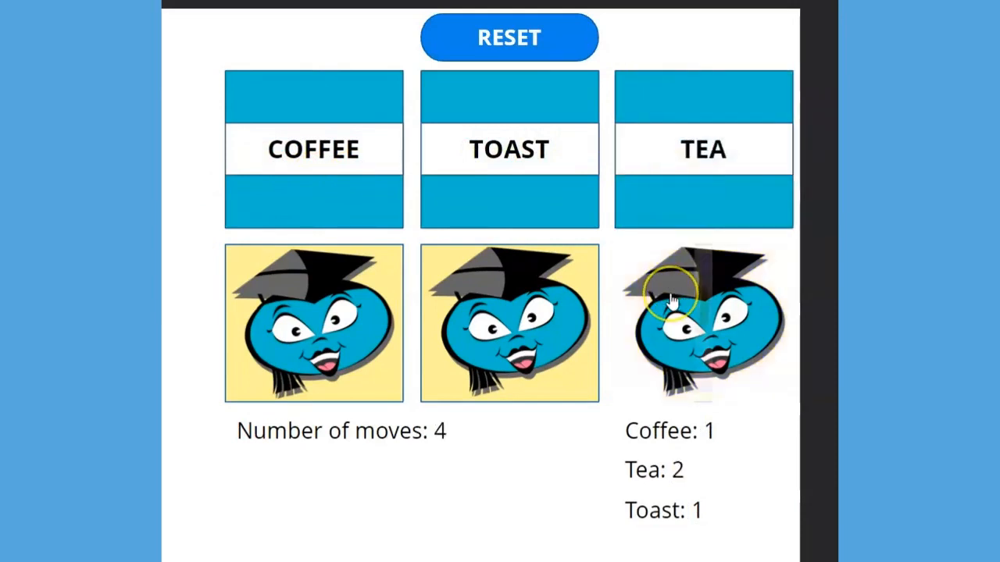
pyautogui.click(540, 307)
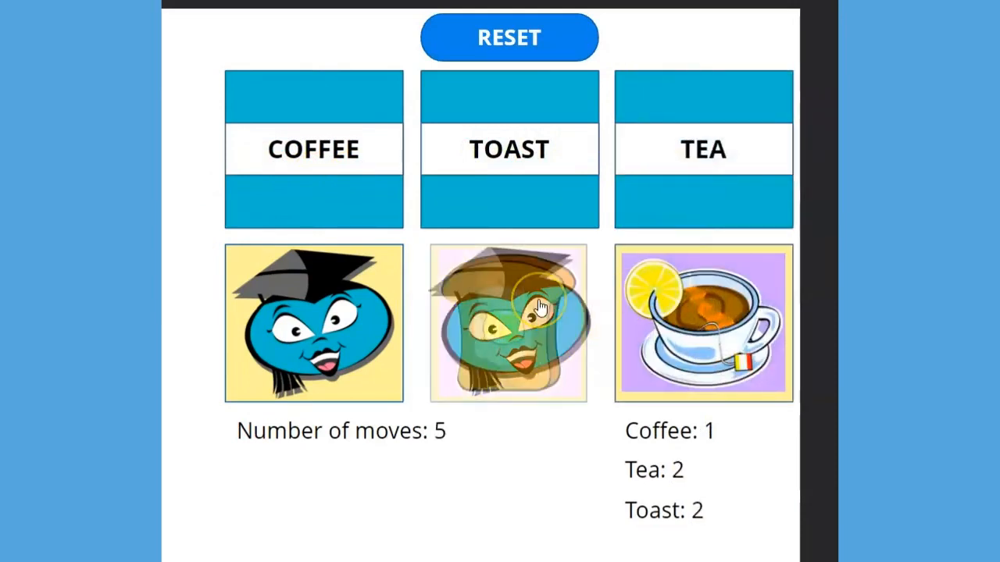
pyautogui.click(356, 319)
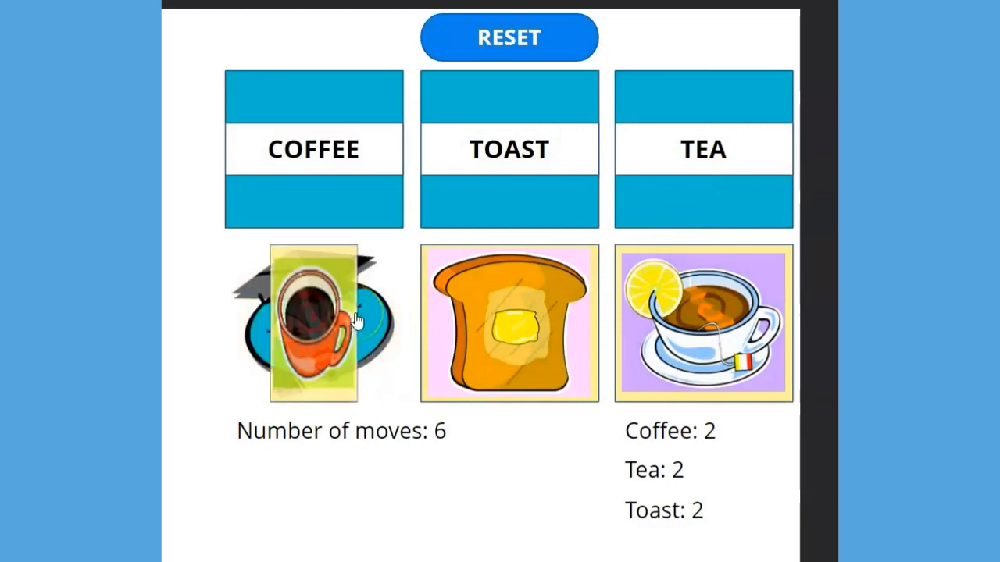
pyautogui.click(526, 53)
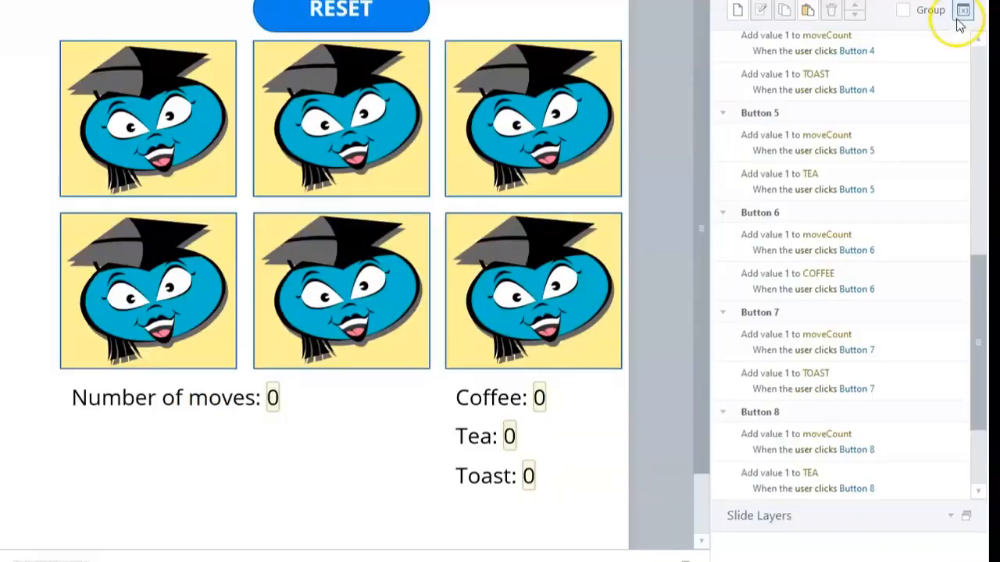
# - Create a project variable named matchCount of type Number
pyautogui.click(962, 13)
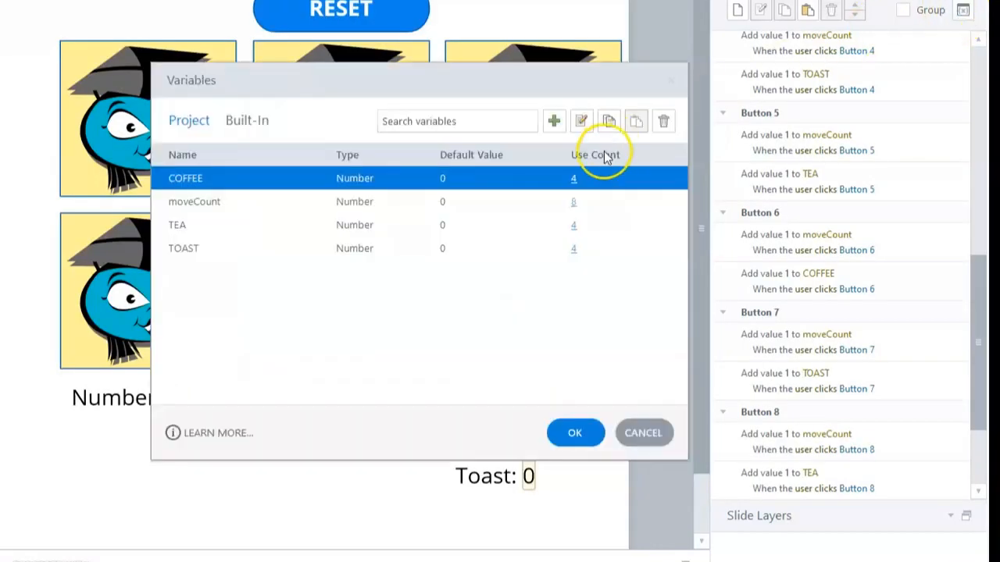
pyautogui.click(554, 121)
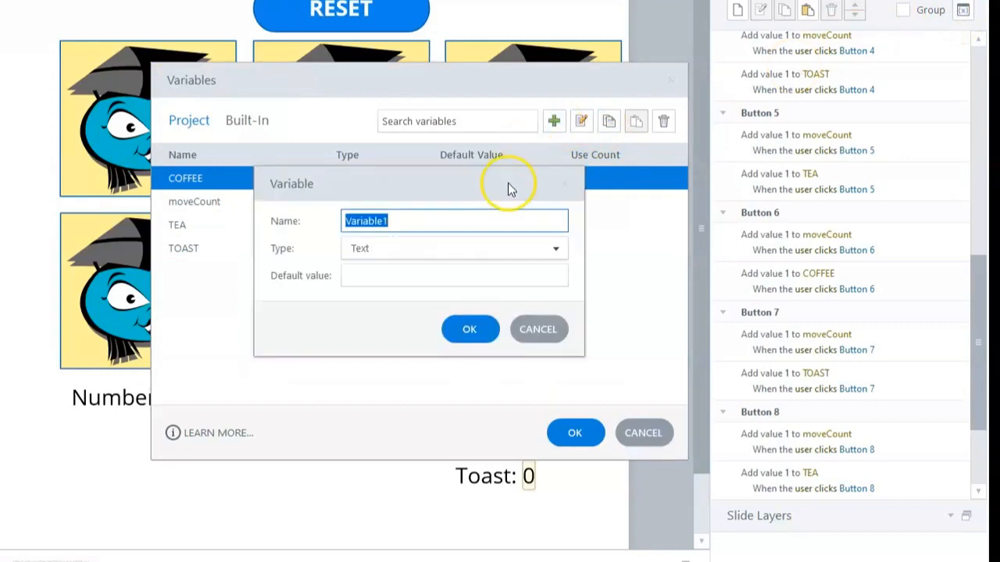
pyautogui.write('matchCount')
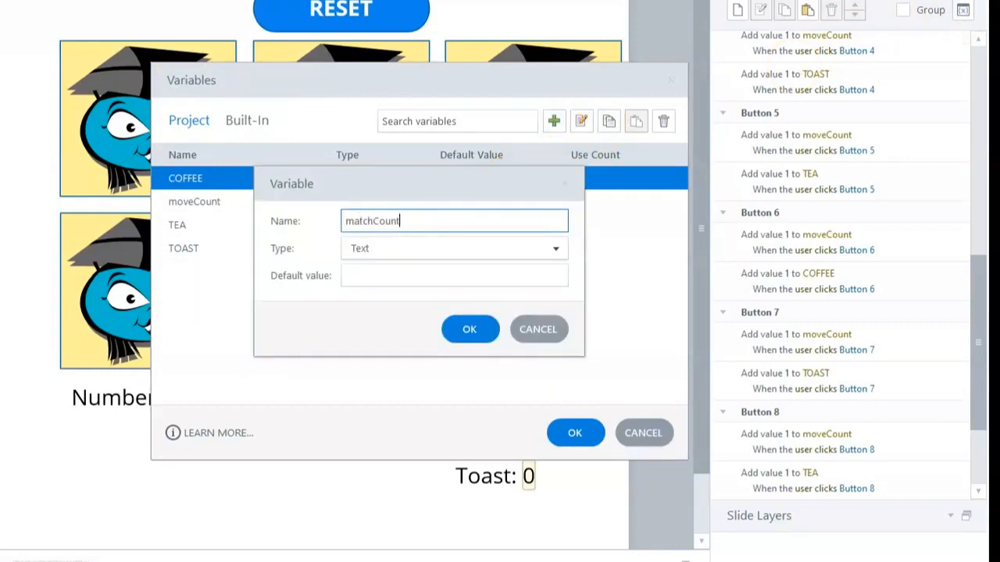
pyautogui.click(534, 243)
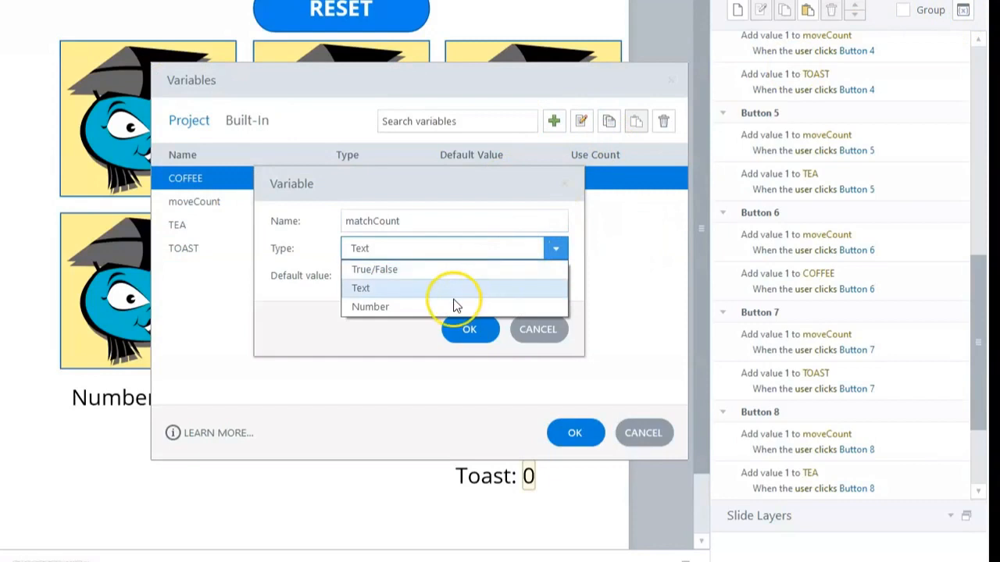
pyautogui.click(453, 307)
pyautogui.click(469, 329)
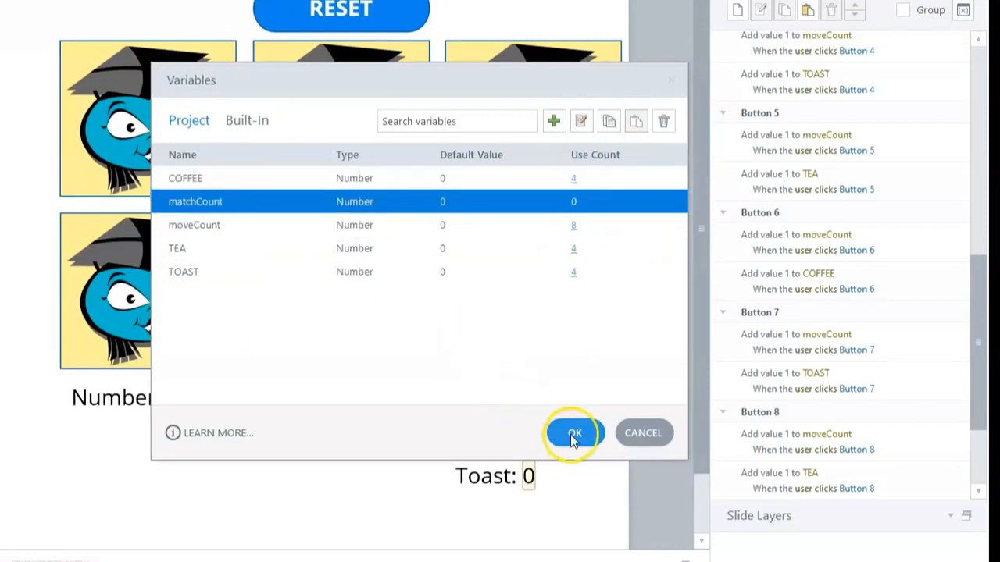
pyautogui.click(572, 432)
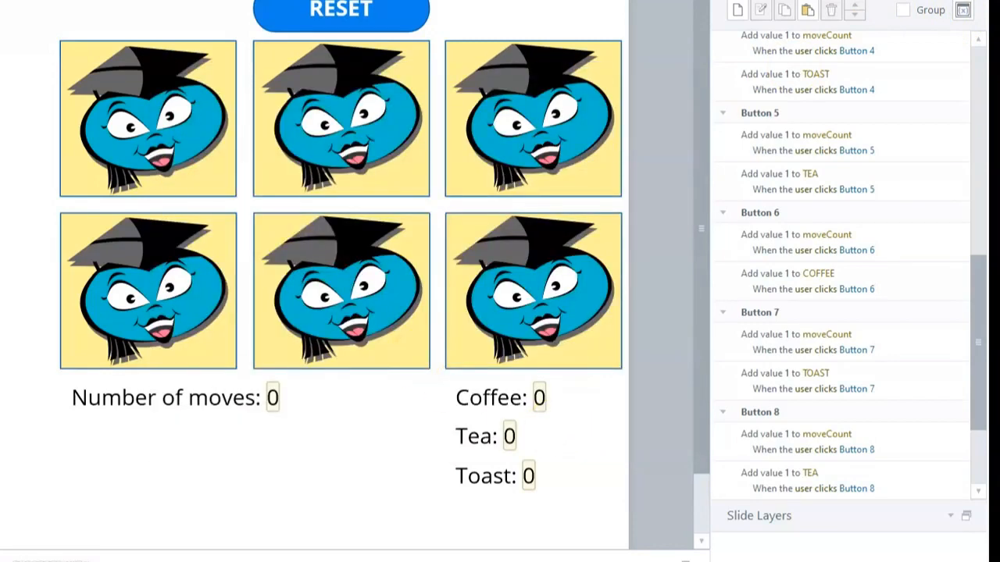
# - Add the label "Number of matches:%matchCount%" below the Number of moves label and increase its font size
pyautogui.click(73, 427)
pyautogui.write('Number of math')
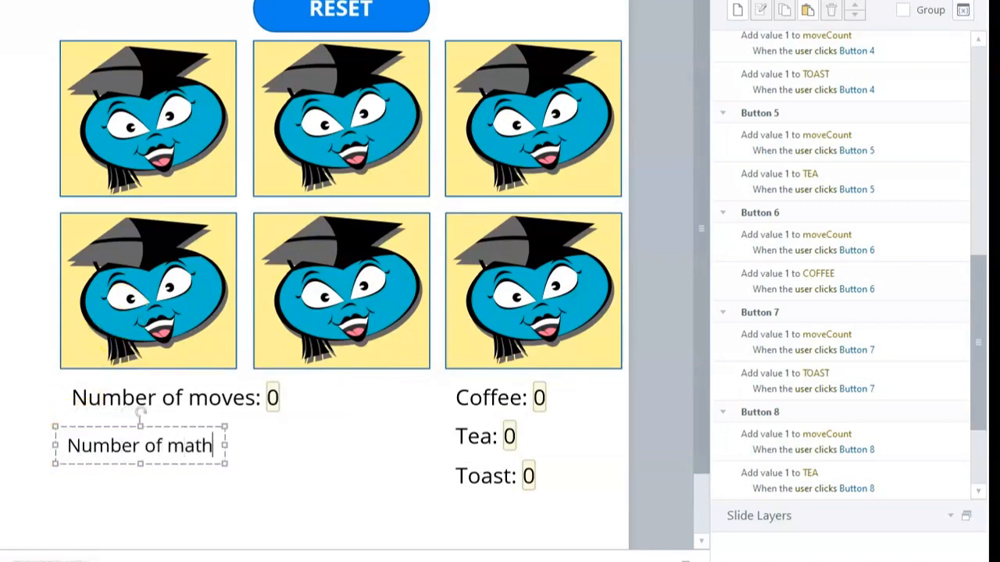
pyautogui.press('BackSpace')
pyautogui.write('ches:%matchCount')
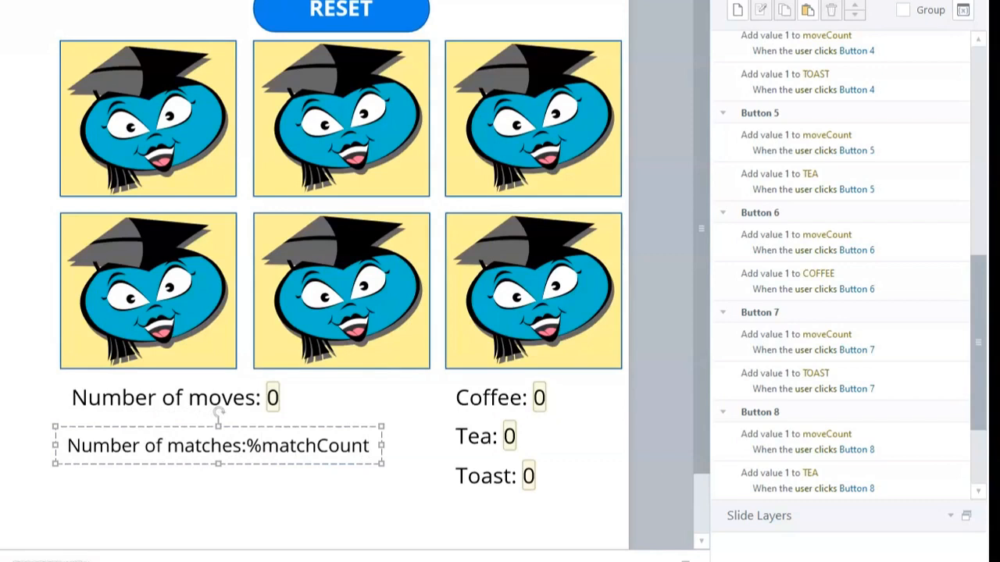
pyautogui.write('%')
pyautogui.click(170, 502)
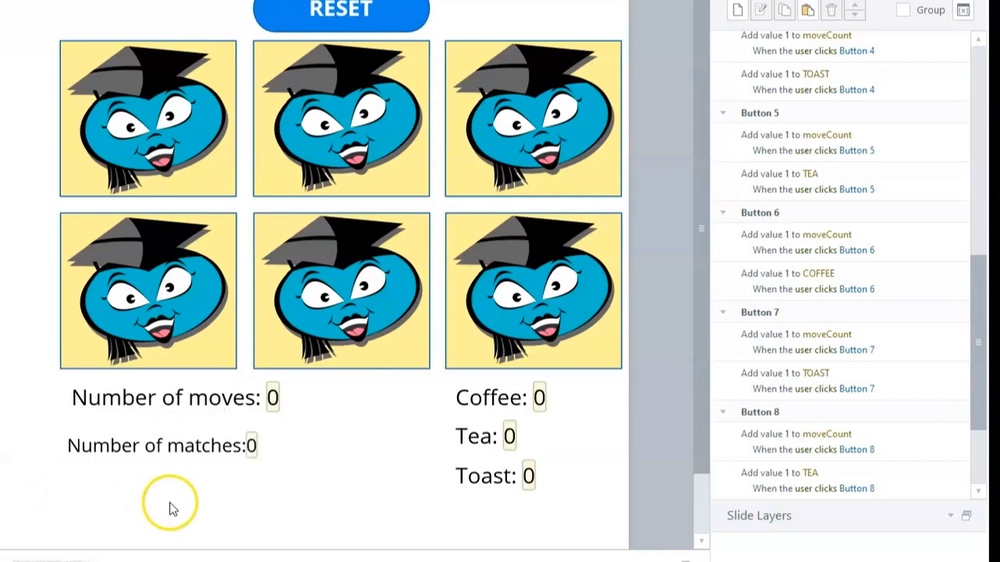
pyautogui.click(130, 461)
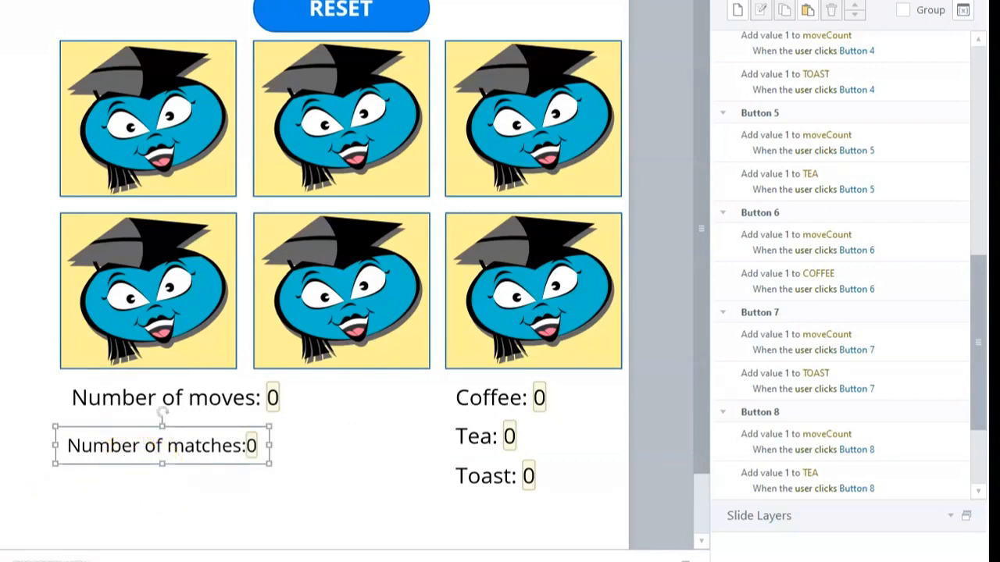
pyautogui.hotkey('ctrl', 'shift', '.')
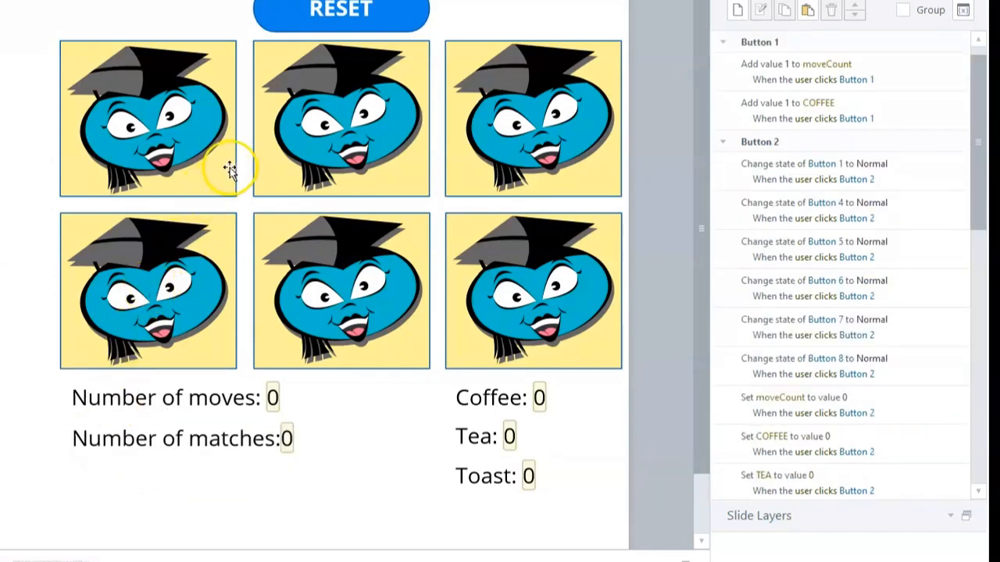
# - Give Button 1 a trigger that changes its own state to Disabled when clicked, if COFFEE = value 2
pyautogui.click(231, 167)
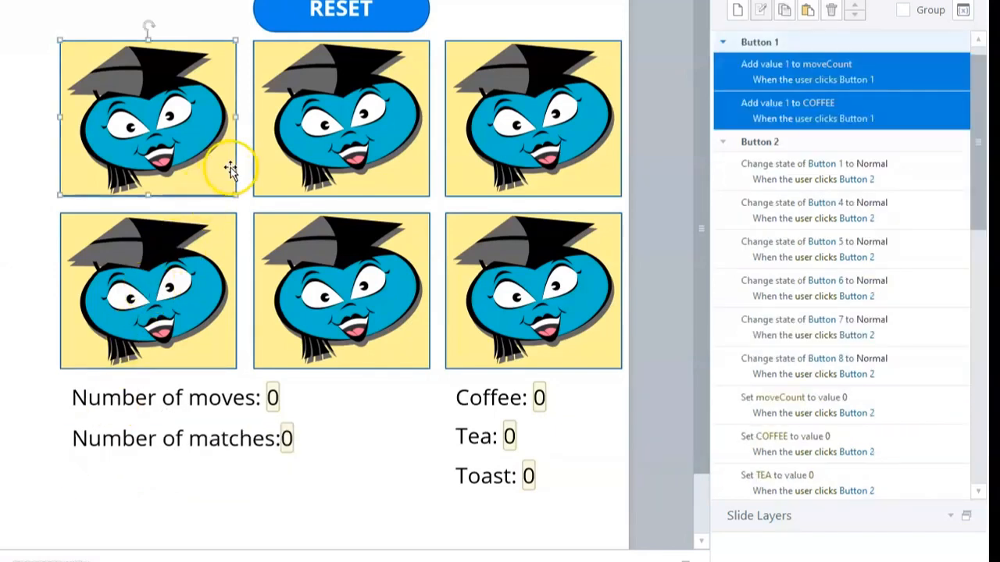
pyautogui.click(735, 11)
pyautogui.click(518, 21)
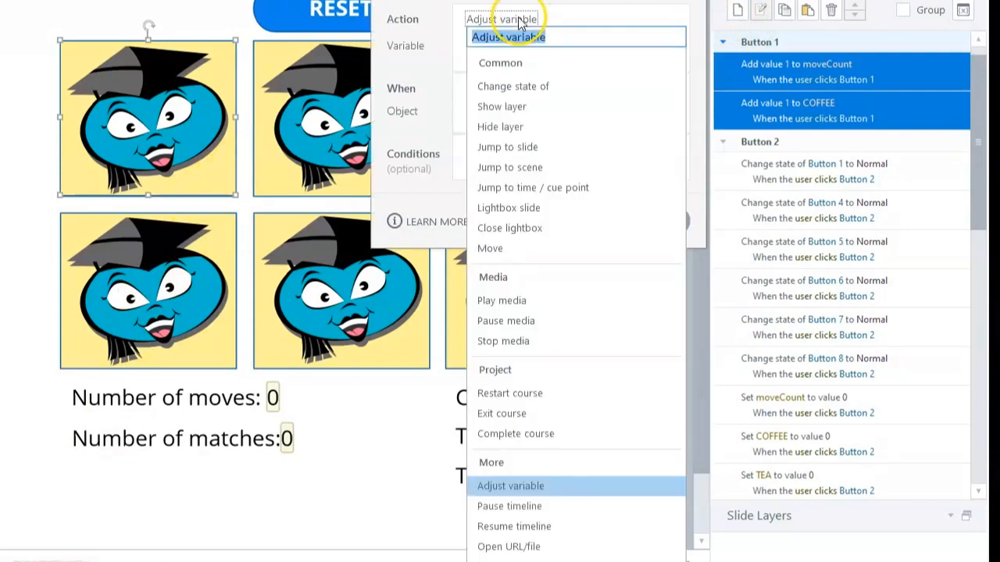
pyautogui.click(511, 86)
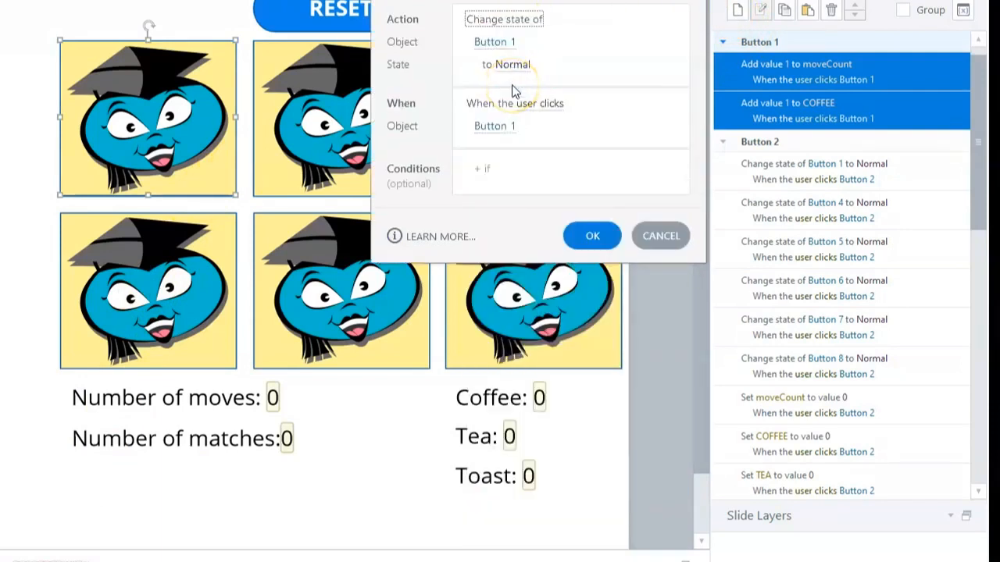
pyautogui.click(513, 67)
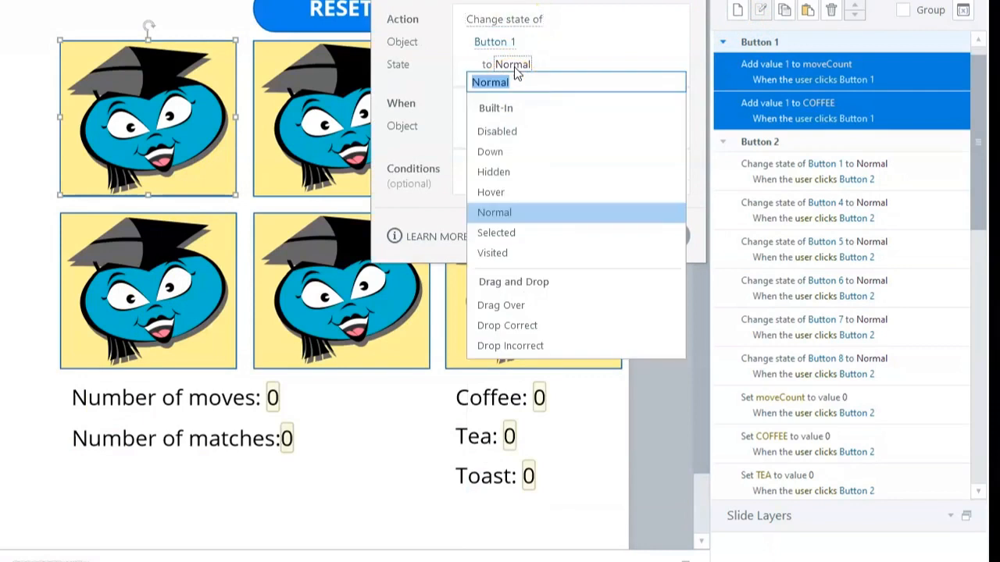
pyautogui.click(498, 133)
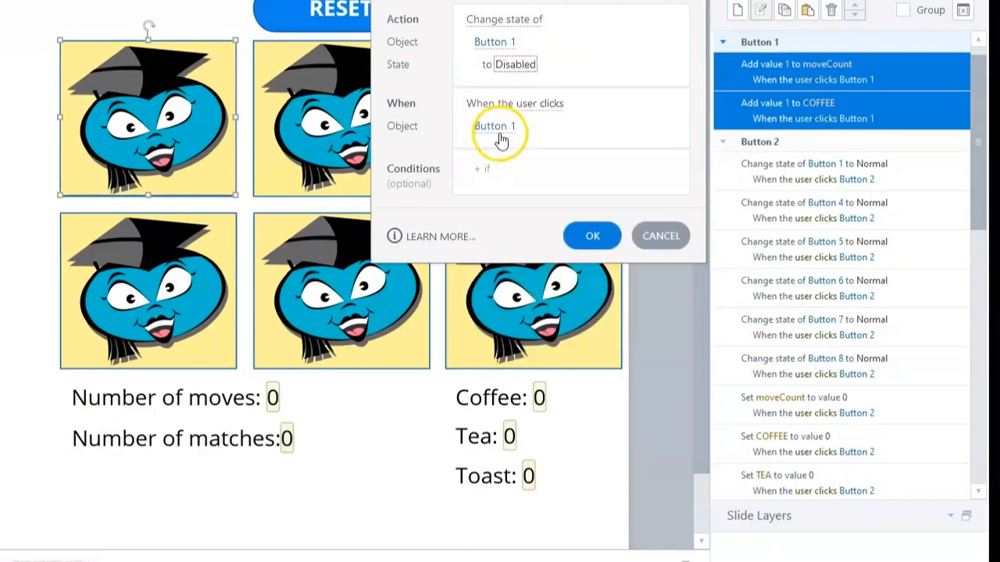
pyautogui.click(484, 168)
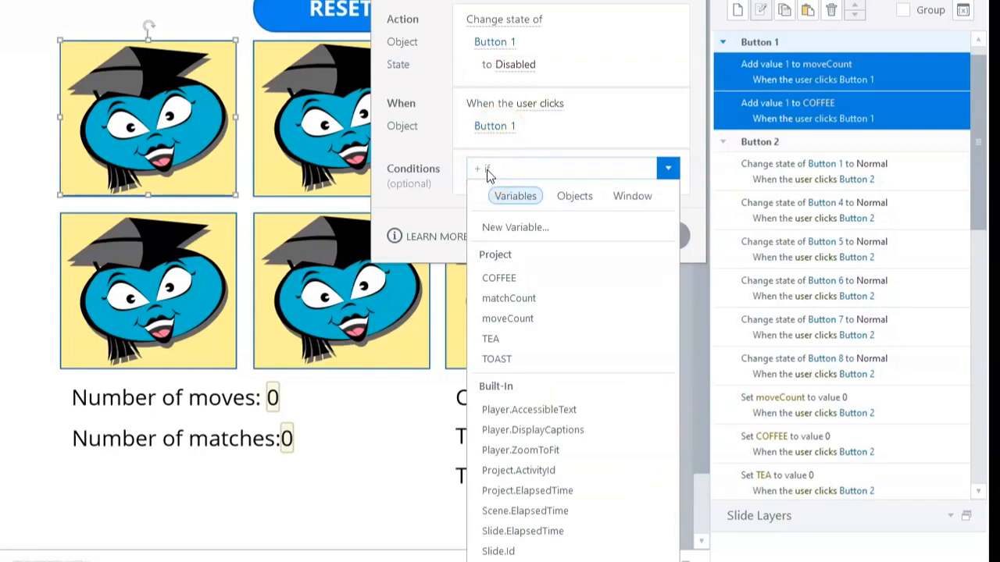
pyautogui.click(502, 280)
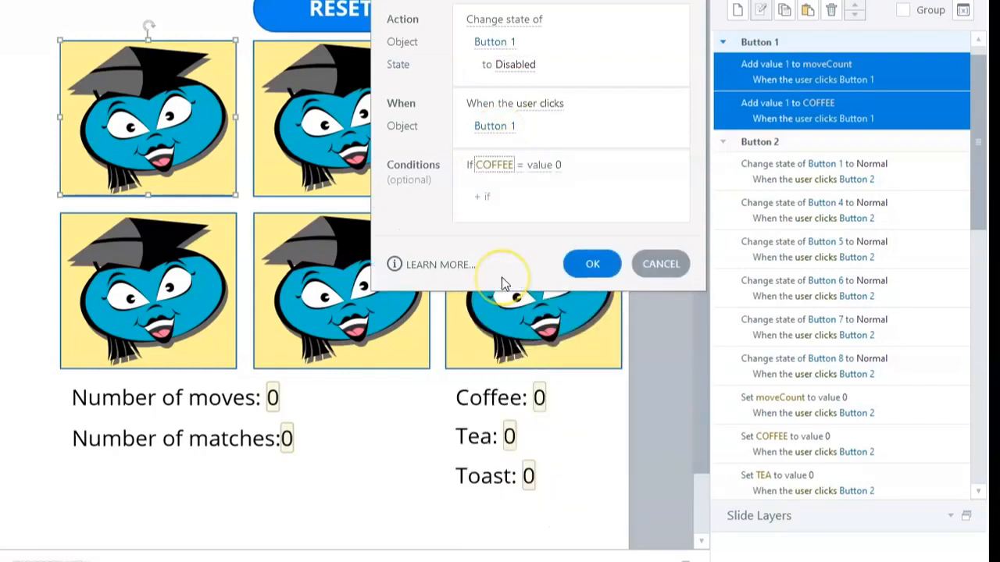
pyautogui.click(559, 165)
pyautogui.write('2')
pyautogui.click(590, 267)
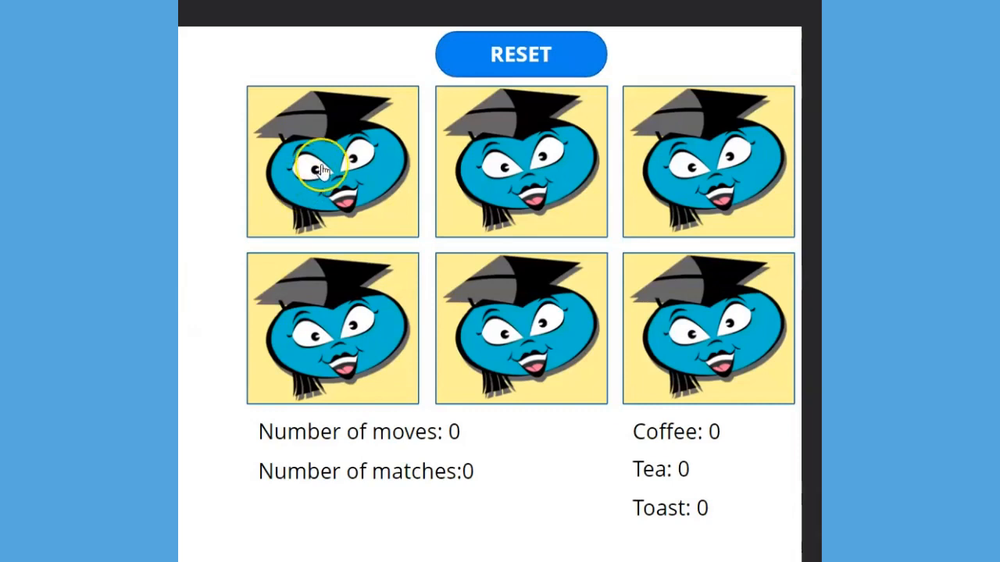
# - Test the coffee match in the preview by flipping the first cards of the upper and lower rows
pyautogui.click(324, 172)
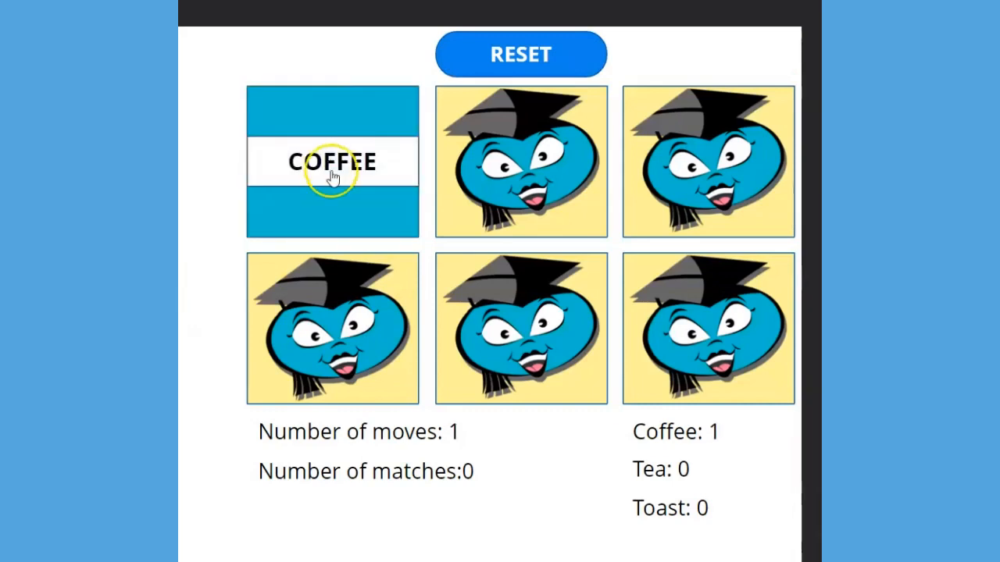
pyautogui.click(395, 345)
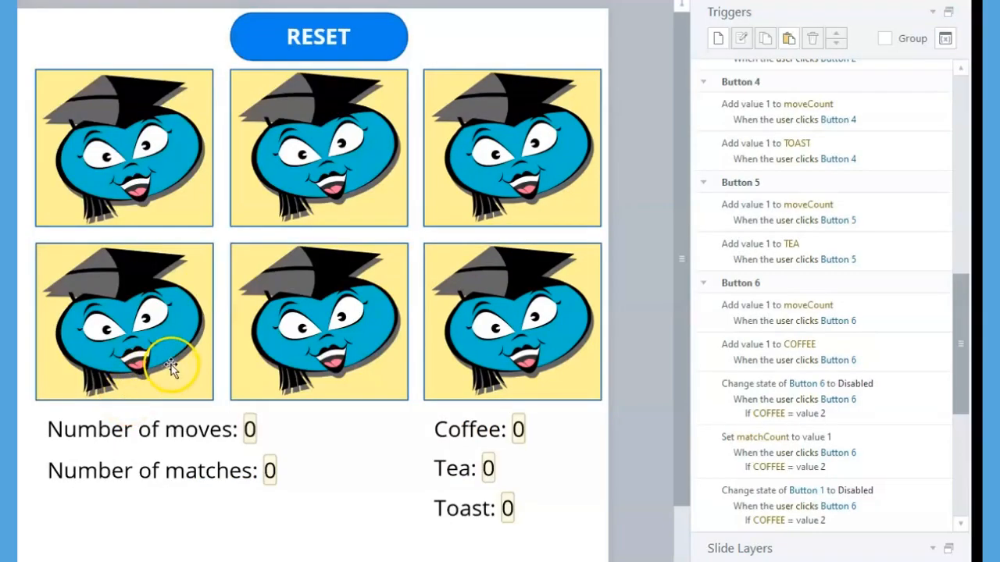
# - Change Button 6's matchCount trigger so that it adds value 1 instead of setting the variable
pyautogui.click(168, 360)
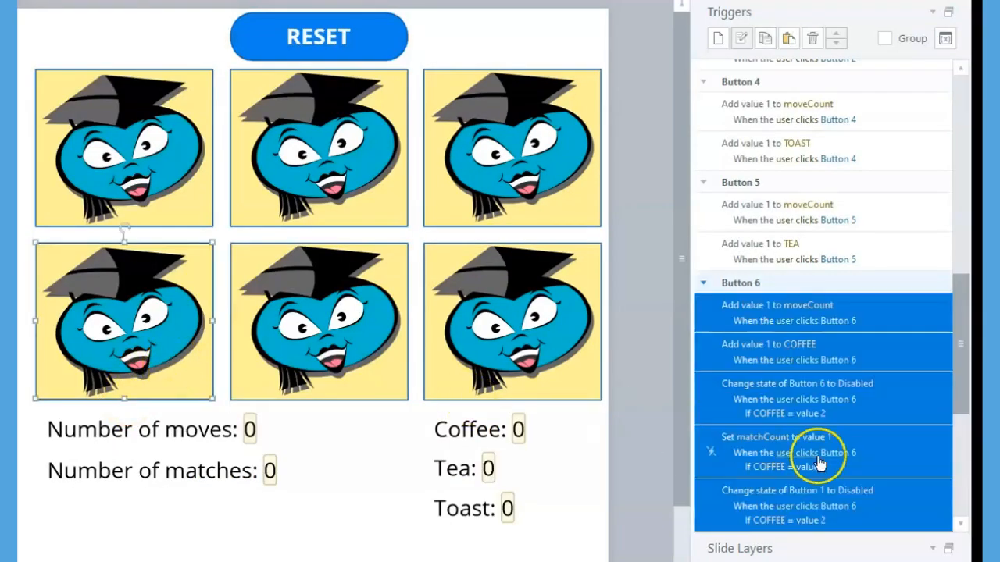
pyautogui.click(938, 463)
pyautogui.doubleClick(930, 463)
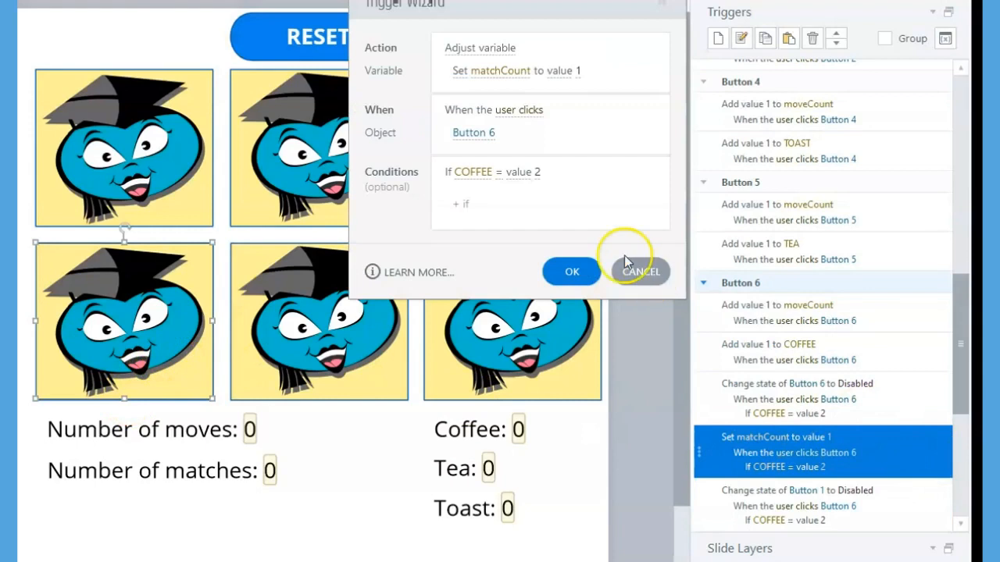
pyautogui.click(460, 71)
pyautogui.click(469, 174)
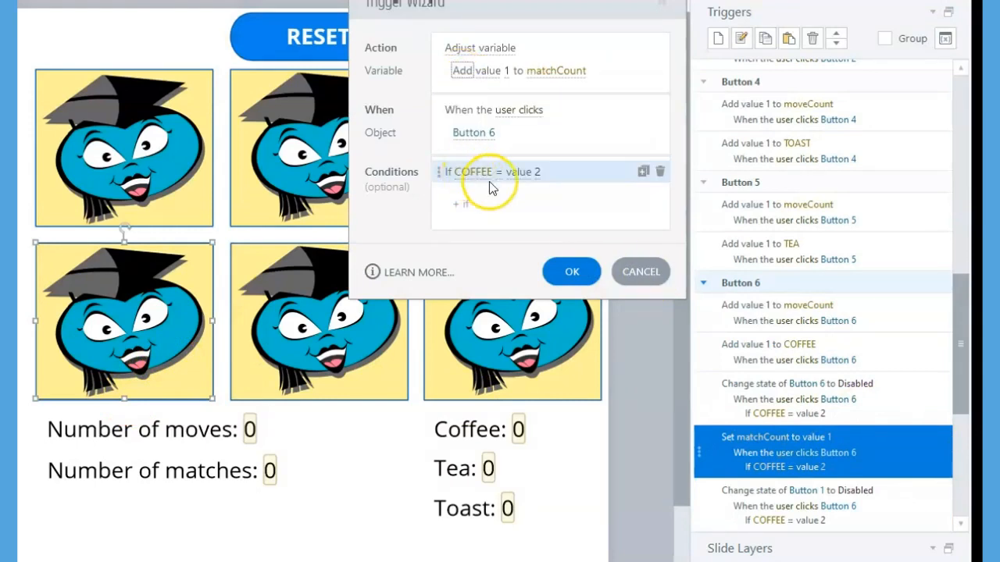
pyautogui.click(571, 271)
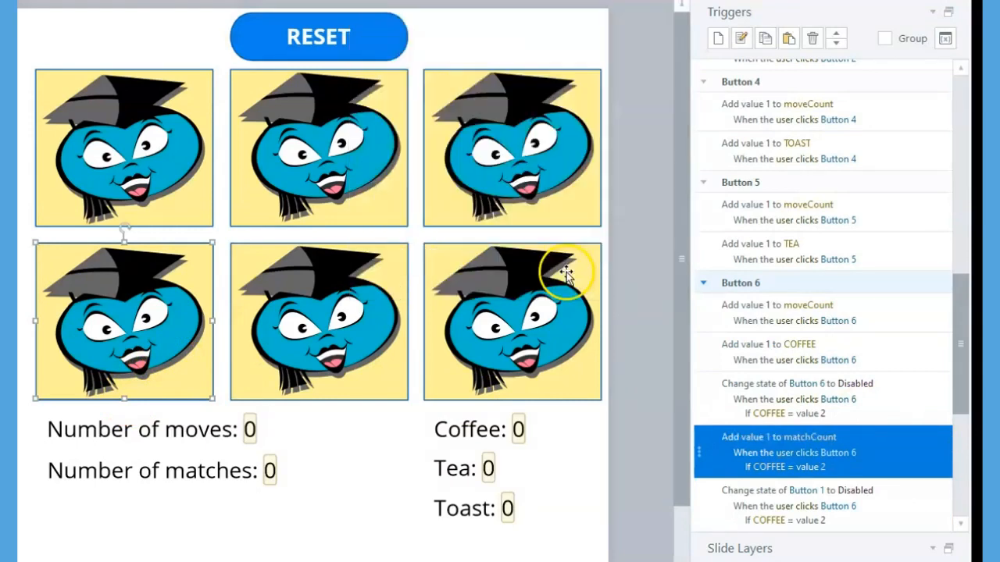
# - Copy Button 6's three triggers conditioned on COFFEE = value 2 and paste them onto Button 4, the middle card of the upper row
pyautogui.click(912, 418)
pyautogui.keyDown('ctrl'); pyautogui.click(906, 452); pyautogui.keyUp('ctrl')
pyautogui.keyDown('ctrl'); pyautogui.click(902, 500); pyautogui.keyUp('ctrl')
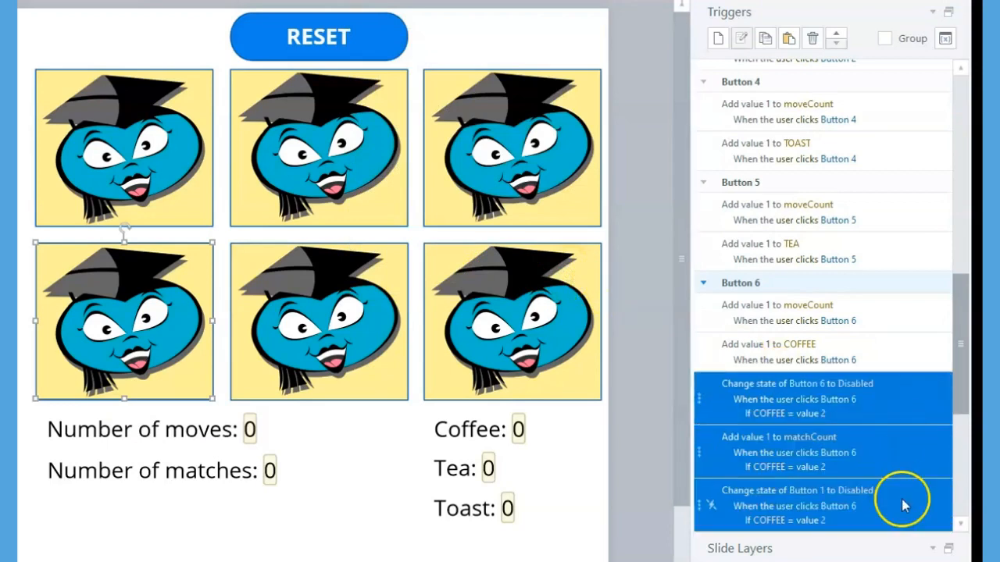
pyautogui.rightClick(901, 462)
pyautogui.click(929, 482)
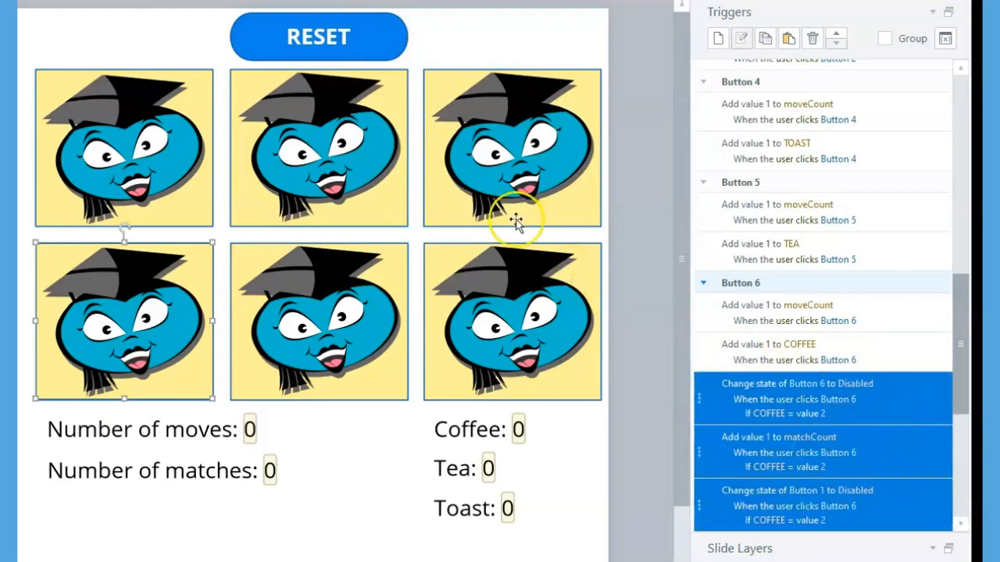
pyautogui.click(402, 211)
pyautogui.click(922, 166)
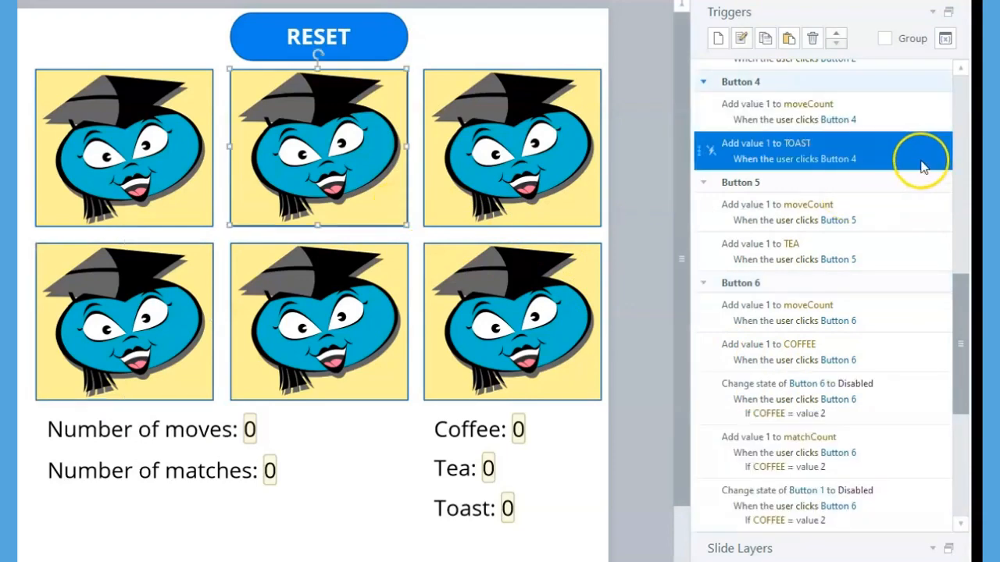
pyautogui.rightClick(920, 164)
pyautogui.click(930, 191)
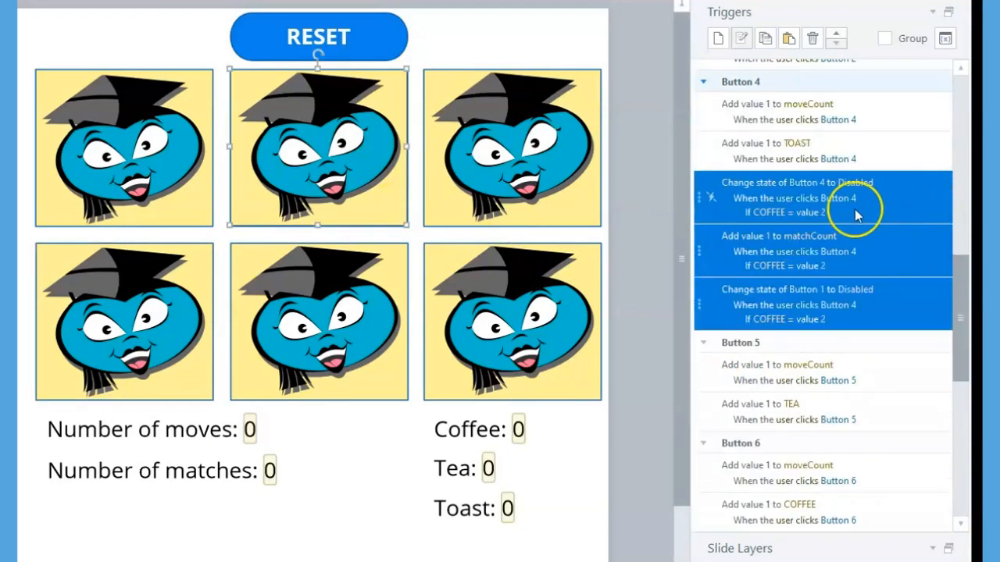
# - Switch the condition variable to TOAST in the three triggers pasted onto Button 4
pyautogui.click(769, 213)
pyautogui.scroll(2, 770, 219)
pyautogui.click(773, 233)
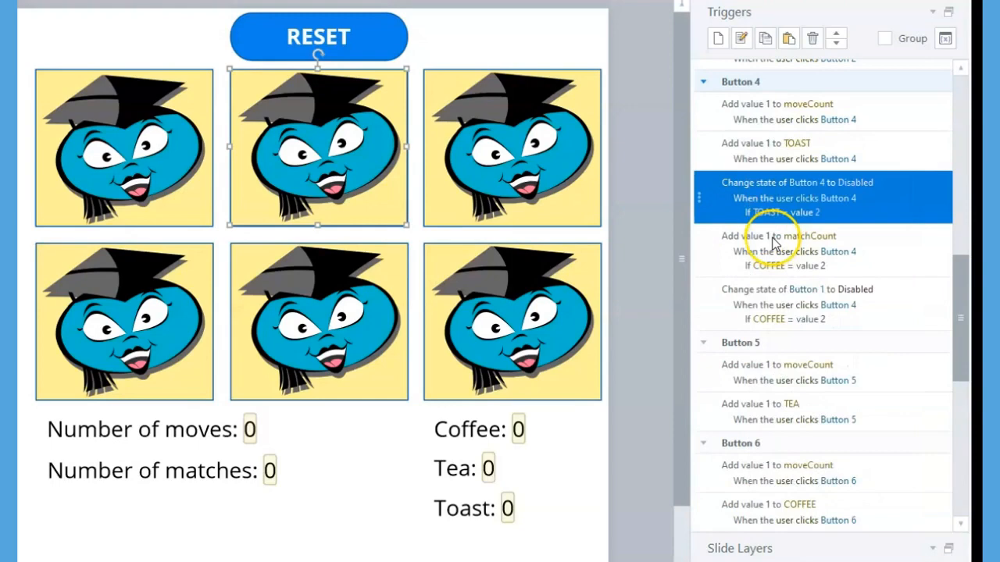
pyautogui.click(771, 248)
pyautogui.click(769, 265)
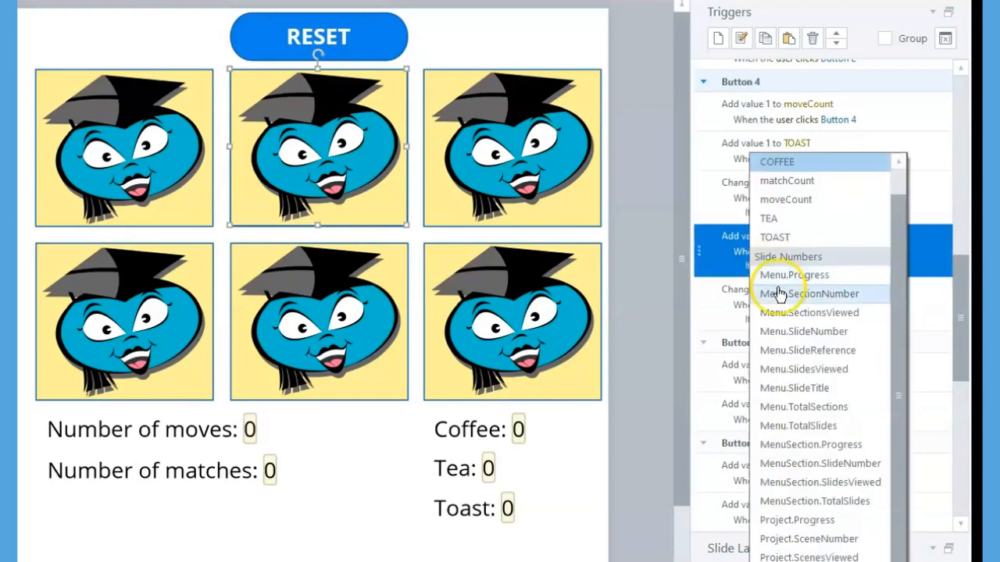
pyautogui.click(780, 246)
pyautogui.click(772, 319)
pyautogui.click(773, 321)
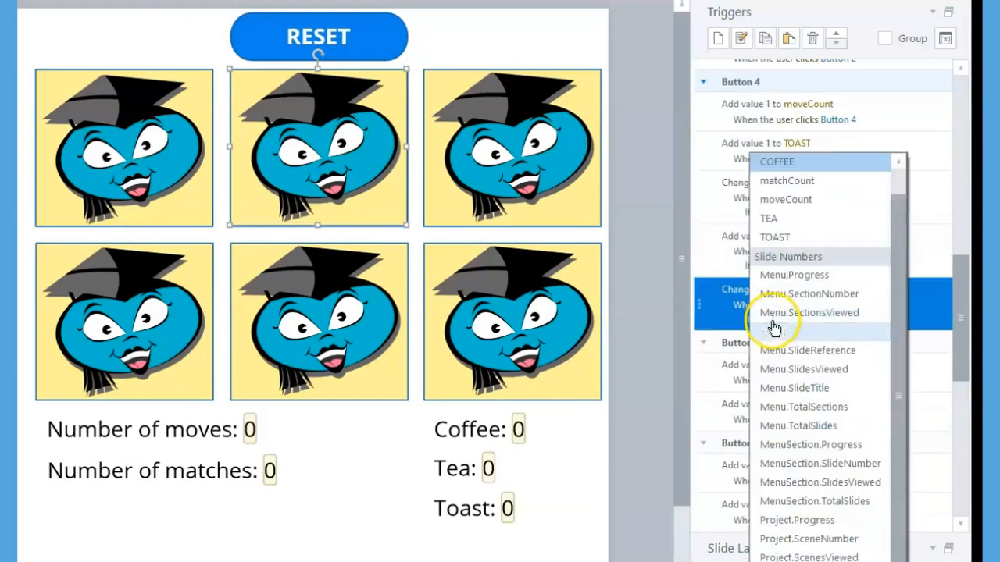
pyautogui.click(777, 237)
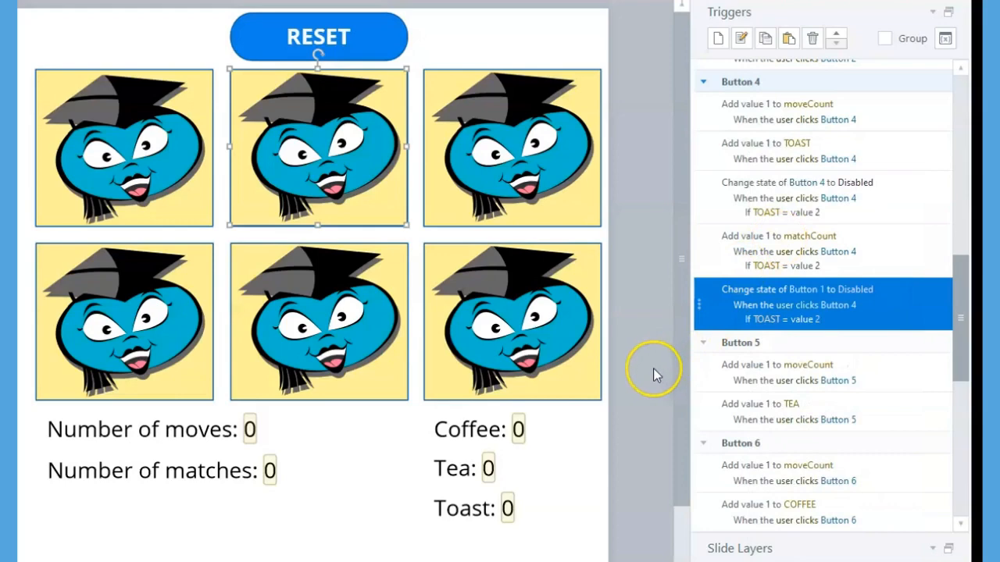
pyautogui.click(399, 218)
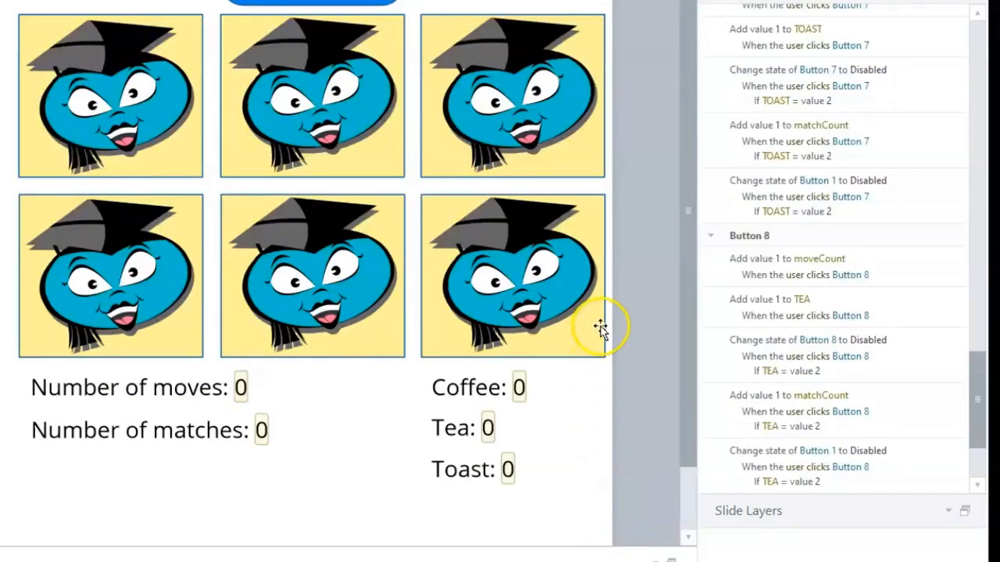
# - Make Button 8's last Disabled trigger act on Button 8 instead of Button 1
pyautogui.click(598, 368)
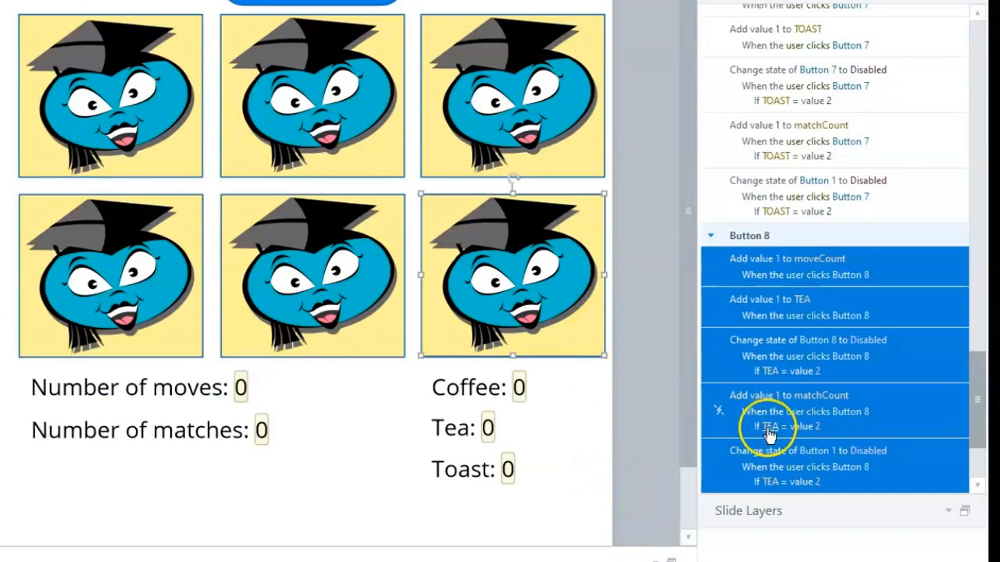
pyautogui.click(923, 466)
pyautogui.click(818, 453)
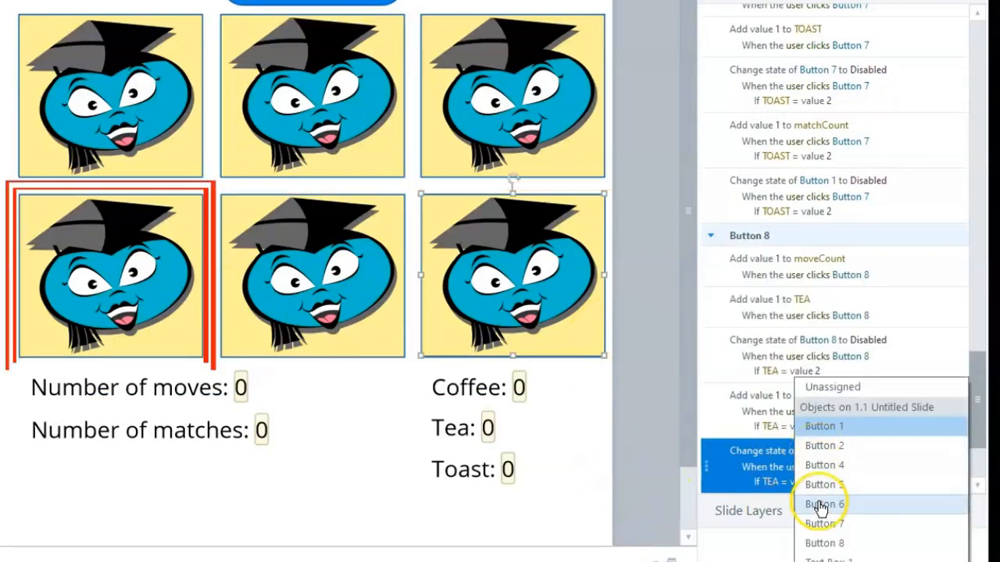
pyautogui.click(831, 544)
pyautogui.click(651, 449)
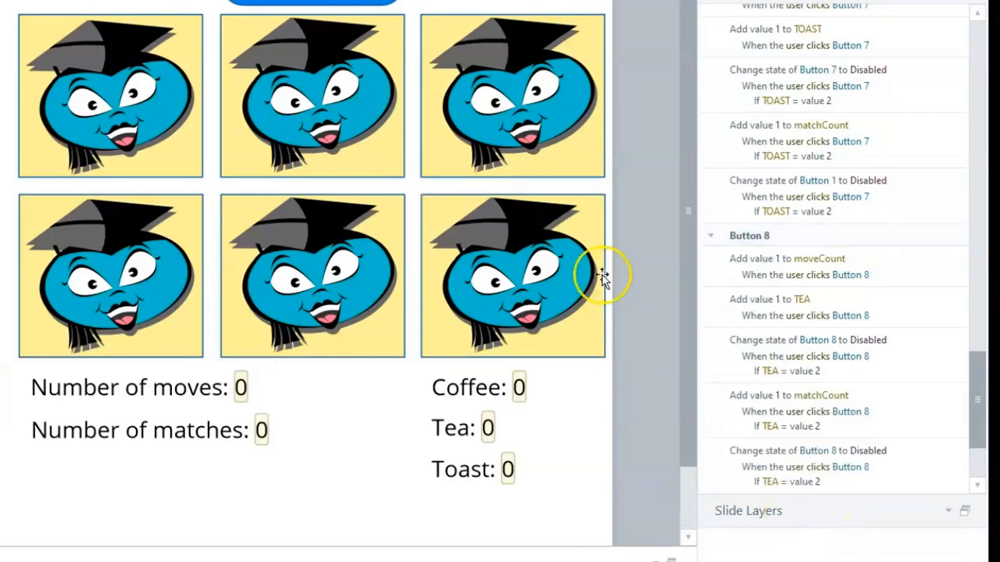
# - Make Button 5's last Disabled trigger act on Button 5 instead of Button 1
pyautogui.click(578, 177)
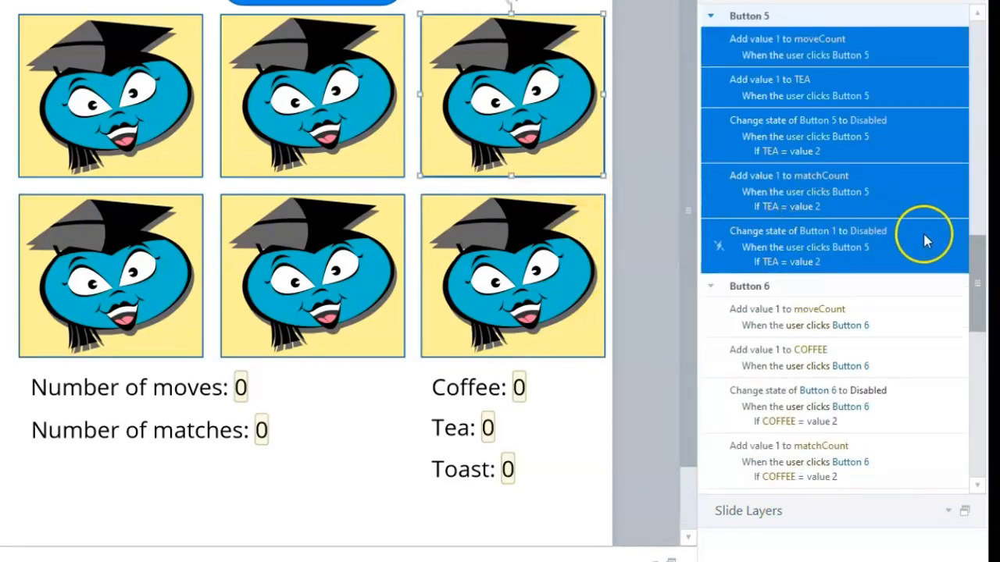
pyautogui.click(817, 233)
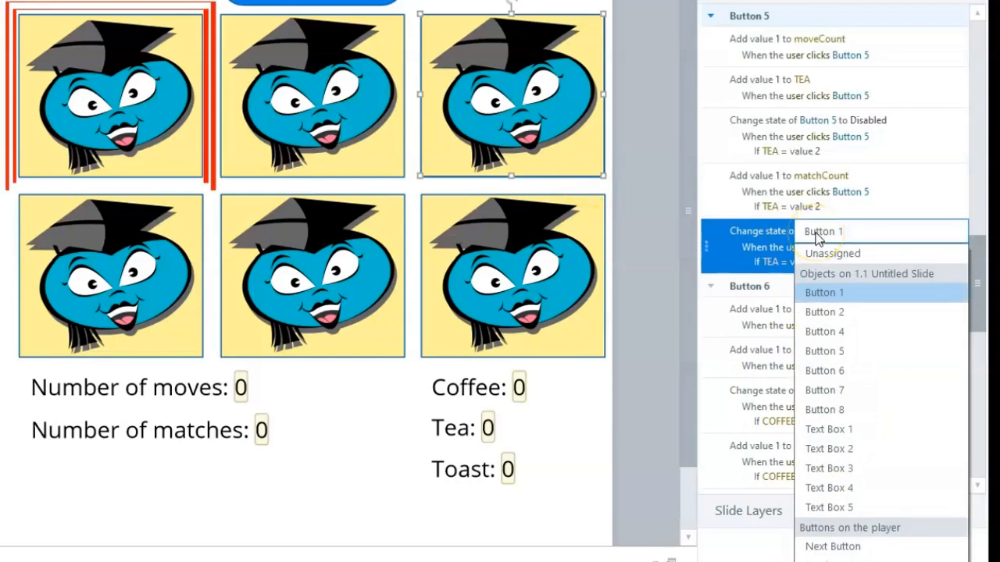
pyautogui.click(826, 351)
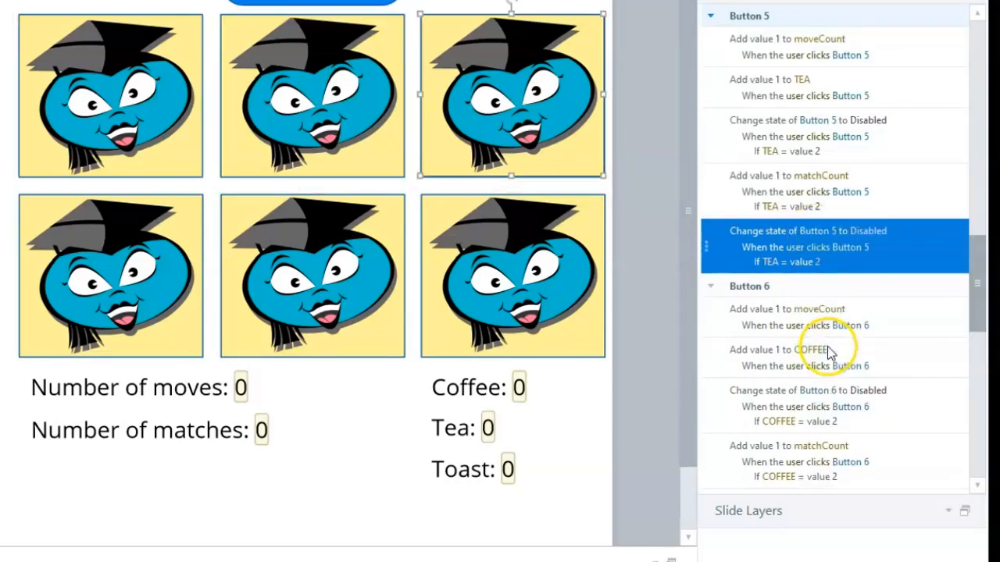
# - Make Button 7's last Disabled trigger act on Button 7 instead of Button 1
pyautogui.click(385, 250)
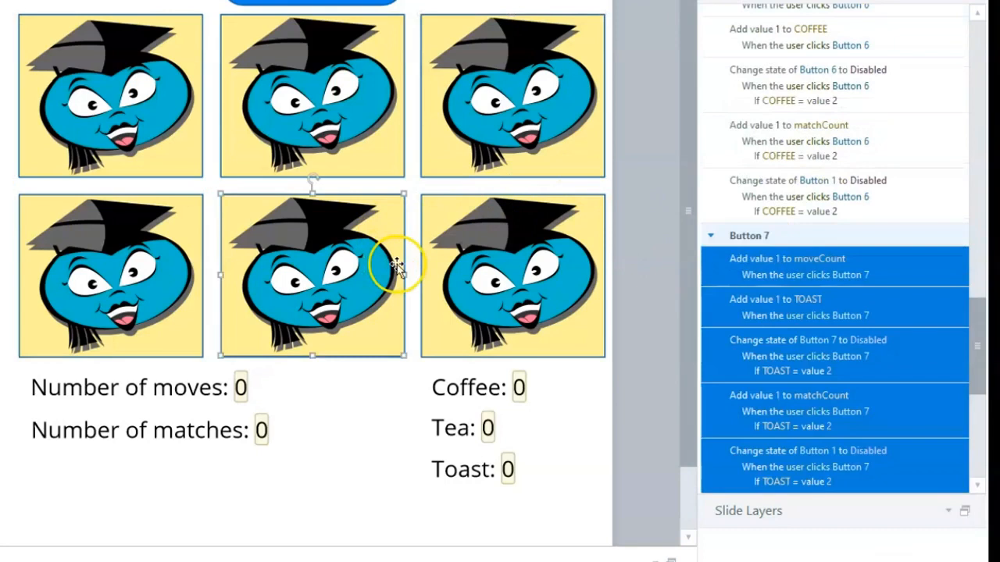
pyautogui.click(824, 452)
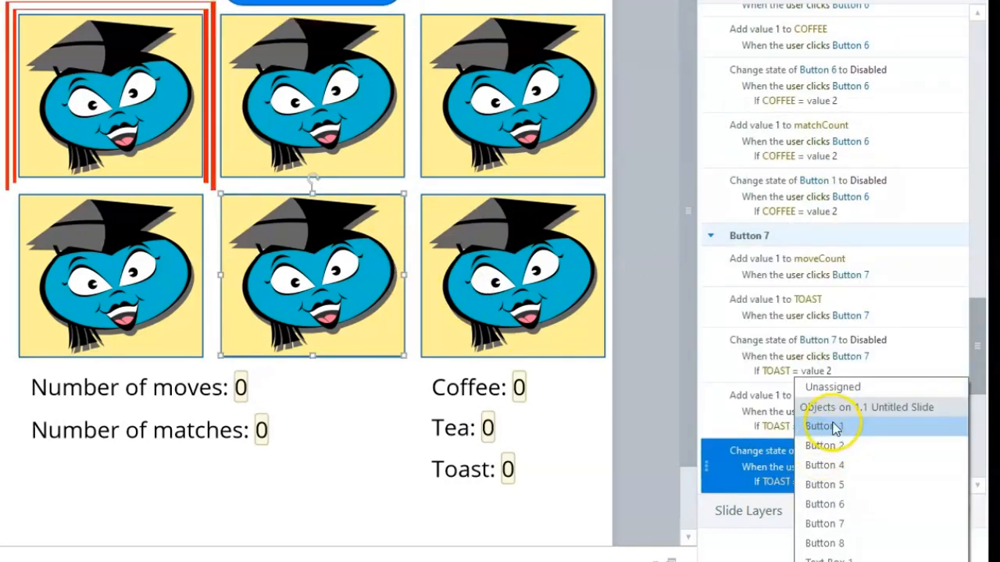
pyautogui.click(826, 523)
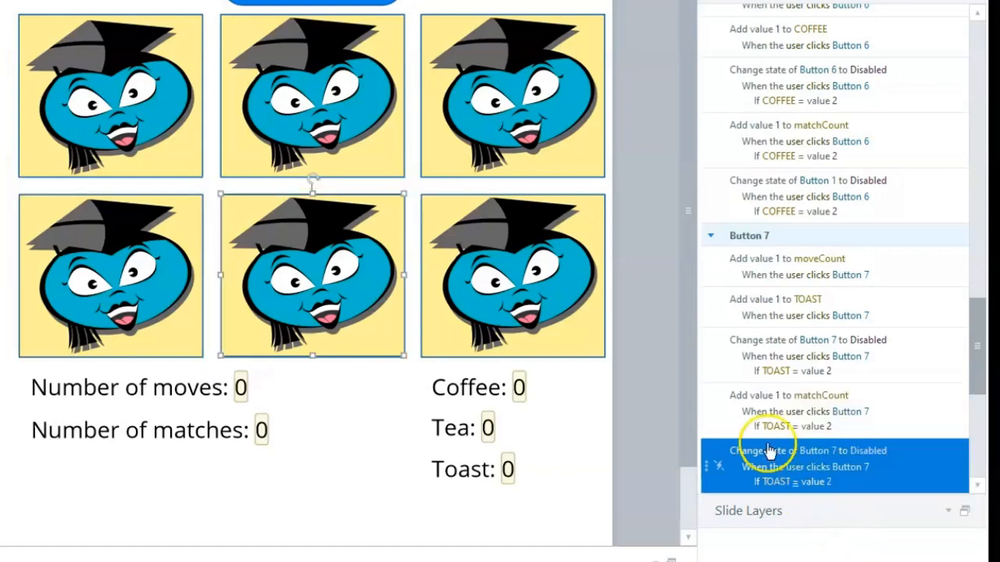
pyautogui.click(398, 143)
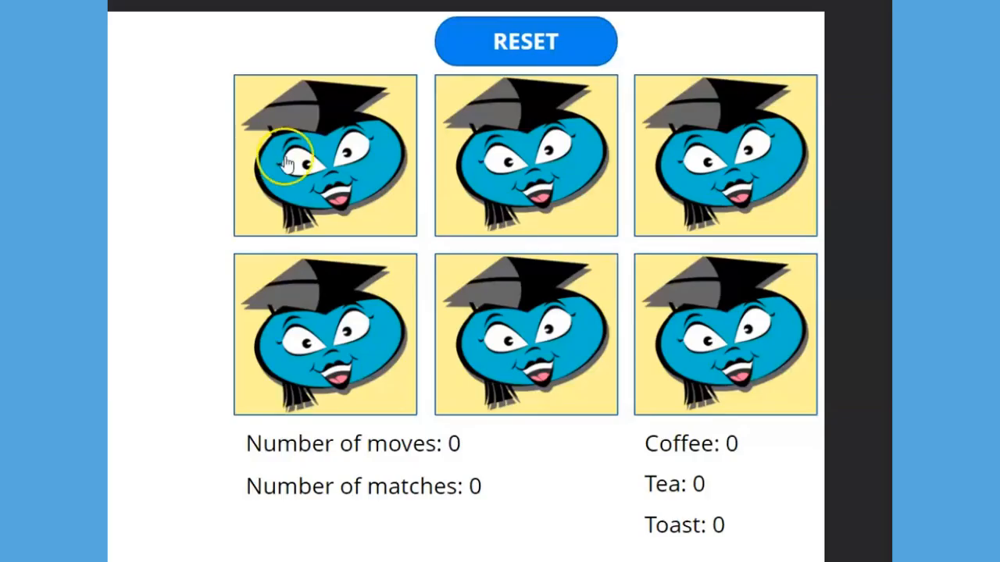
# - Test the game in preview by flipping the coffee, toast and tea pairs in turn, and reset it
pyautogui.click(288, 161)
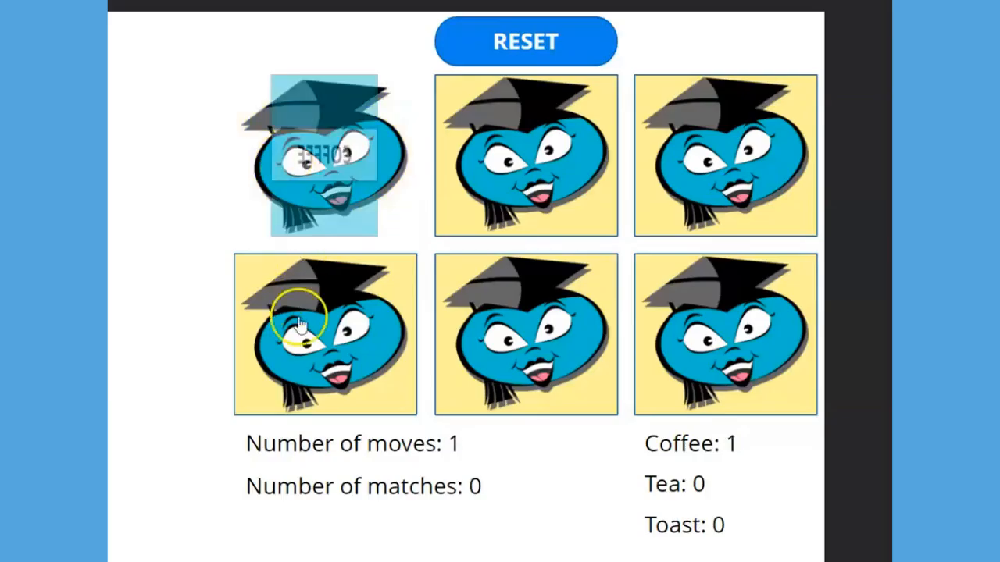
pyautogui.click(292, 328)
pyautogui.click(524, 364)
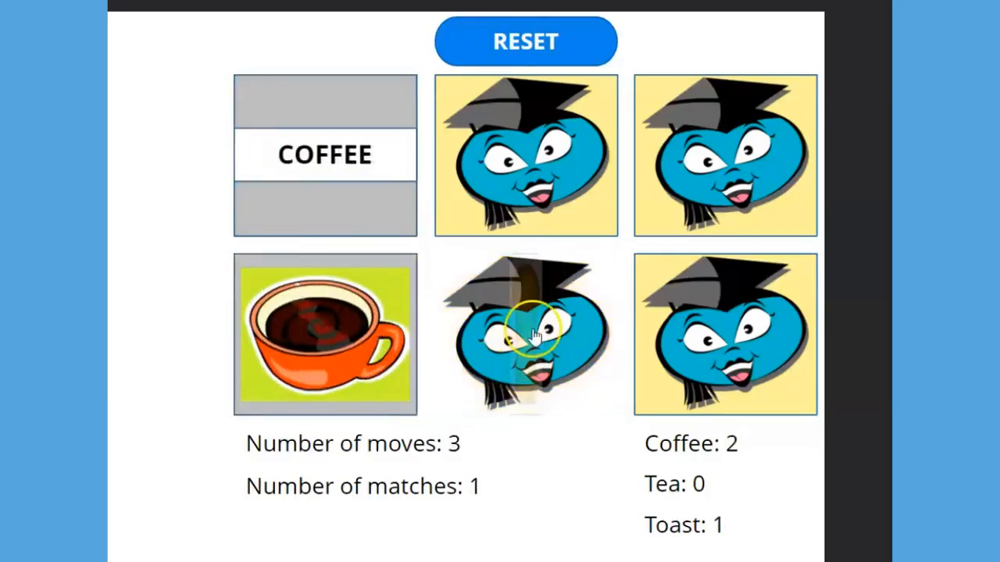
pyautogui.click(518, 188)
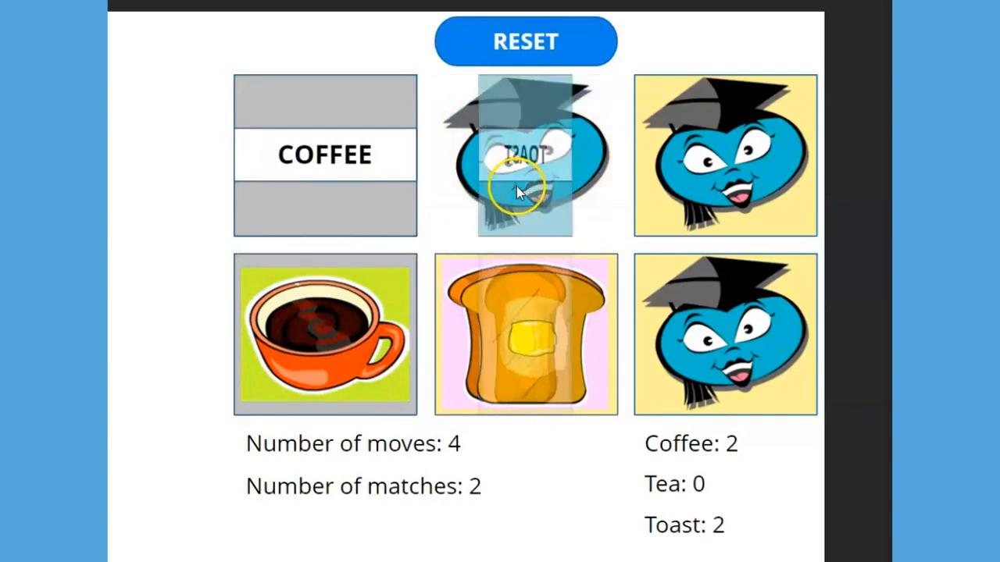
pyautogui.click(698, 192)
pyautogui.click(709, 324)
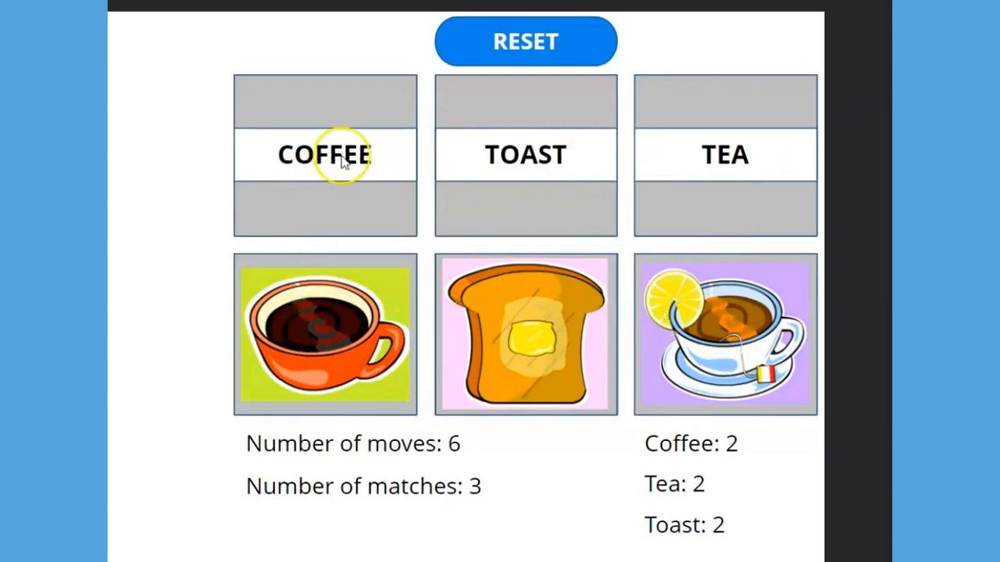
pyautogui.click(526, 43)
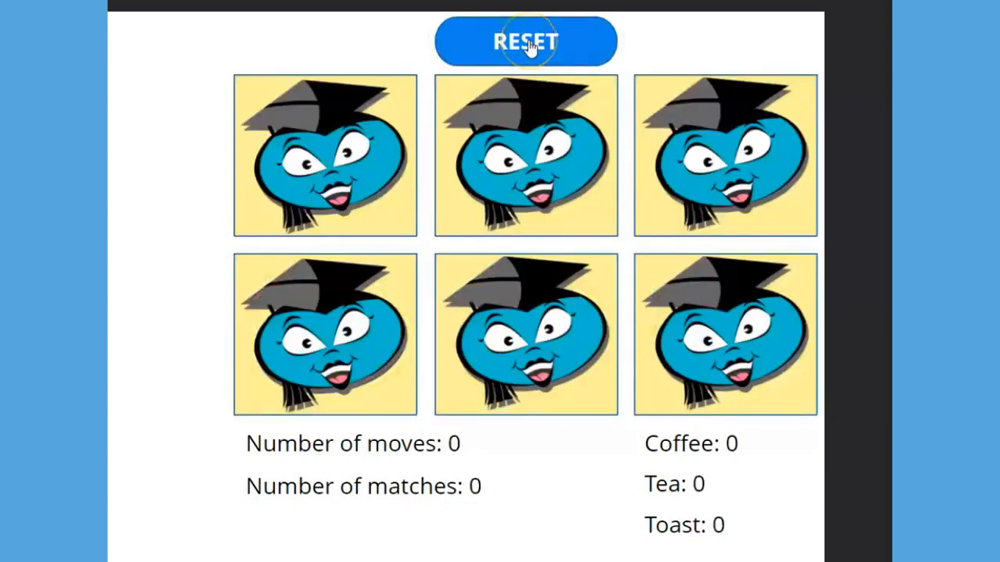